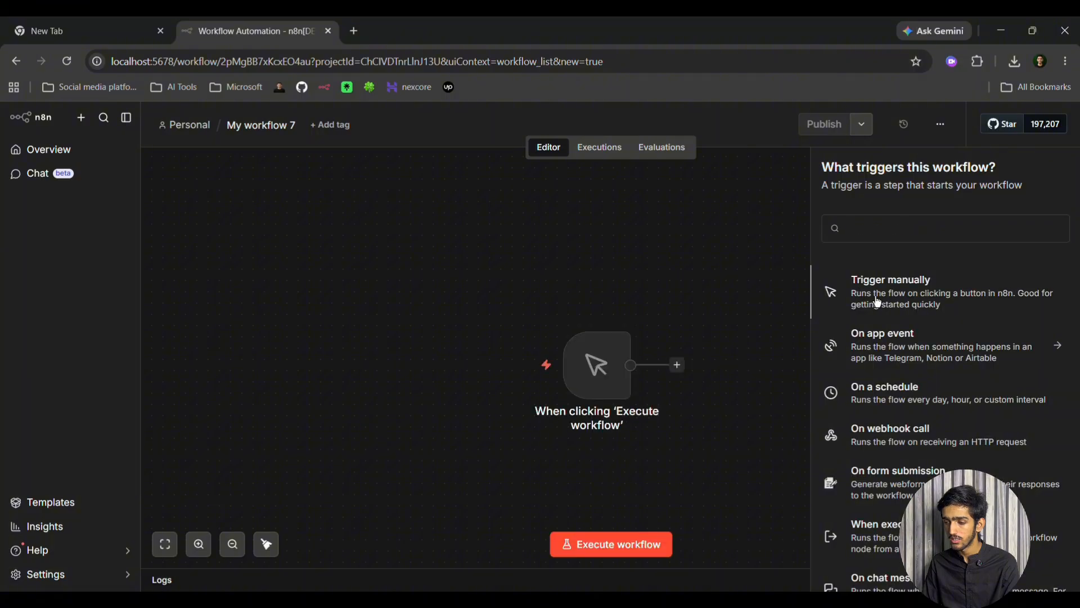
Step: Add an HTTP Request node after the manual trigger in the workflow
{"action": "scroll", "coordinate": [526, 366], "scroll_direction": "right", "scroll_amount": 3}
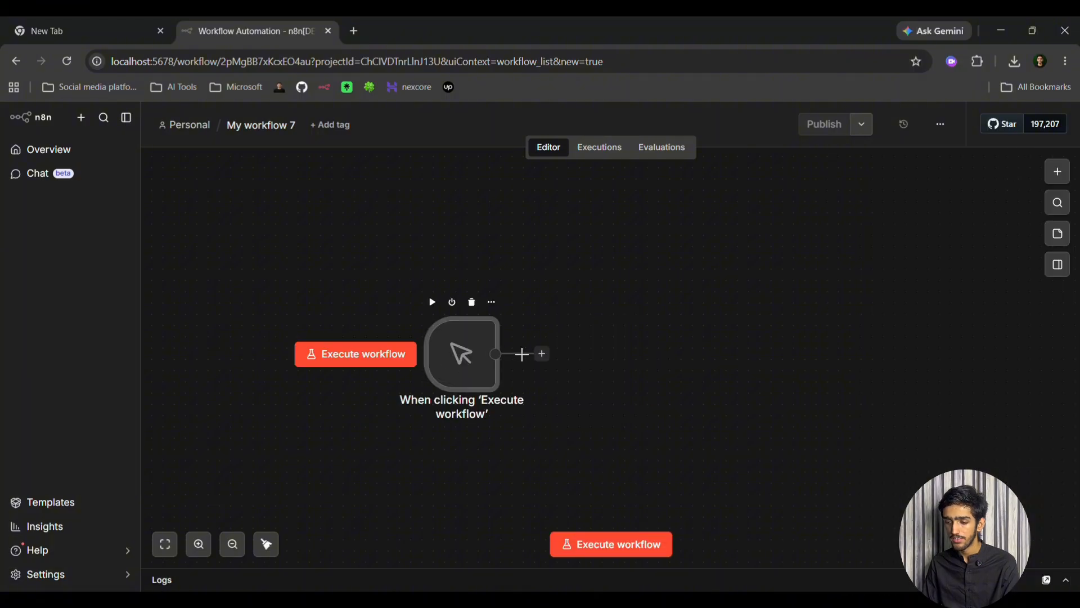
{"action": "left_click", "coordinate": [542, 353]}
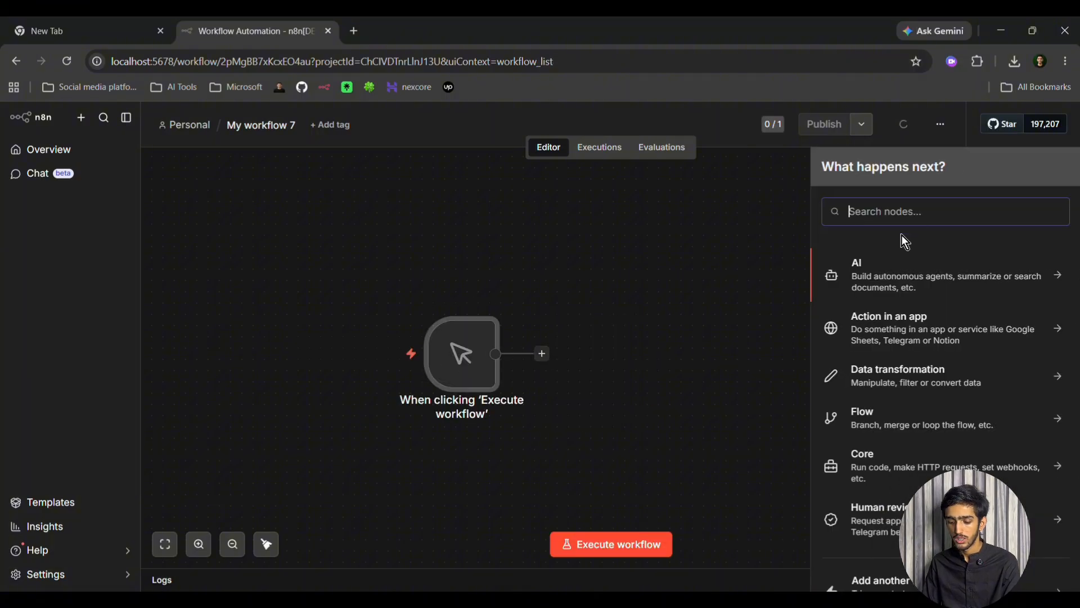
{"action": "type", "text": "htp"}
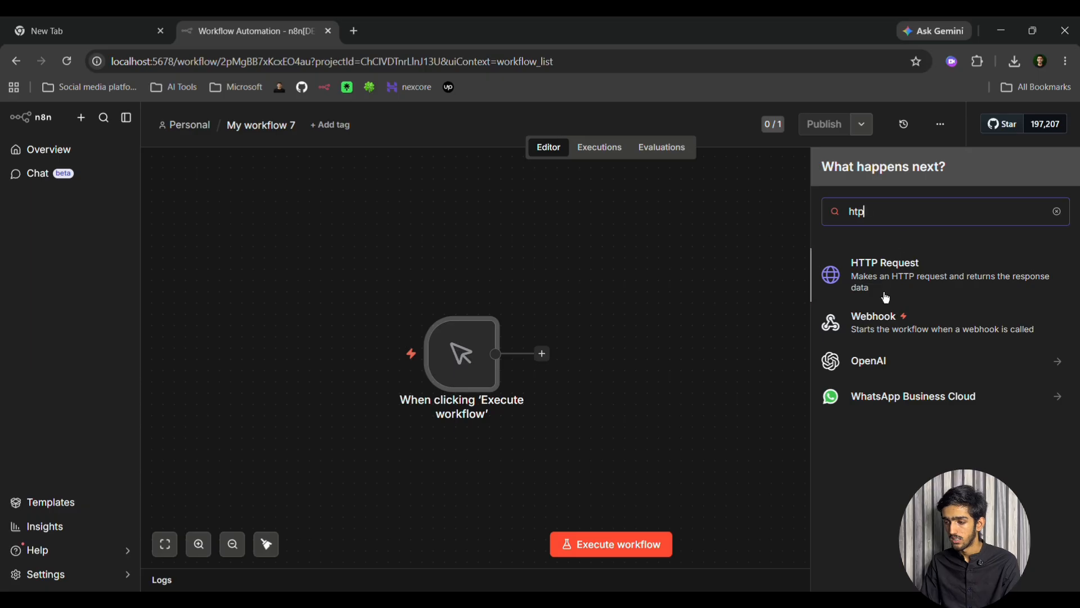
{"action": "left_click", "coordinate": [850, 292]}
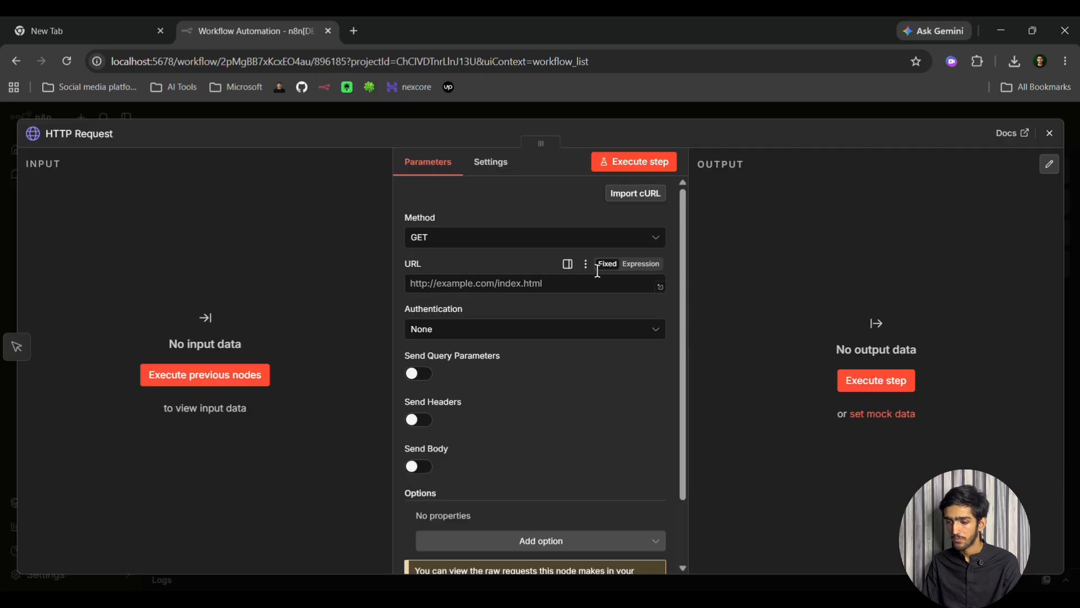
{"action": "left_click", "coordinate": [107, 35]}
{"action": "triple_click", "coordinate": [518, 292]}
{"action": "key", "text": "ctrl+c"}
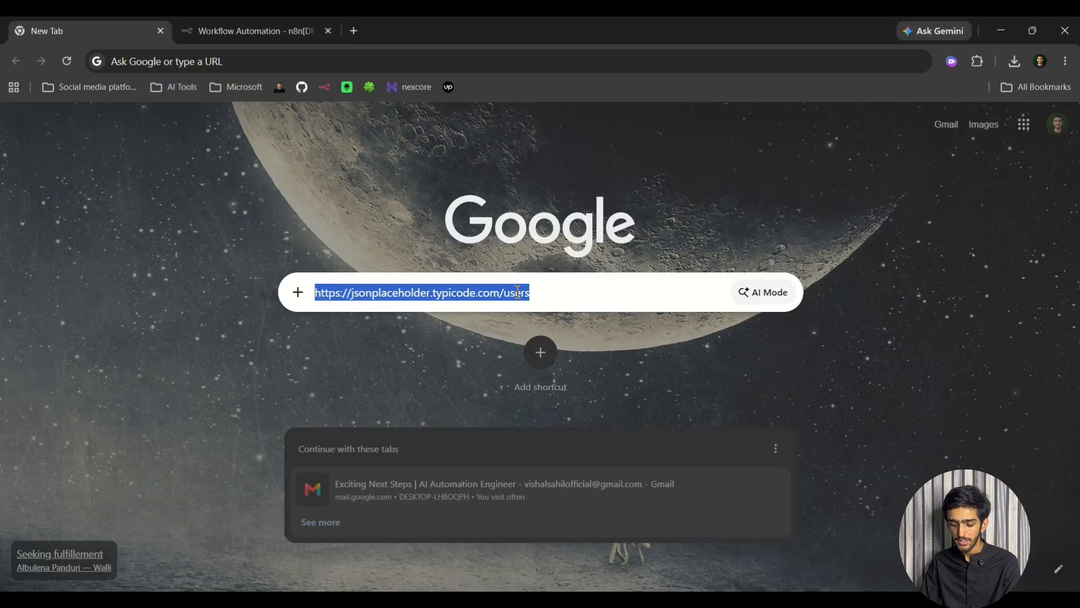
{"action": "key", "text": "ctrl+Tab"}
{"action": "left_click", "coordinate": [506, 279]}
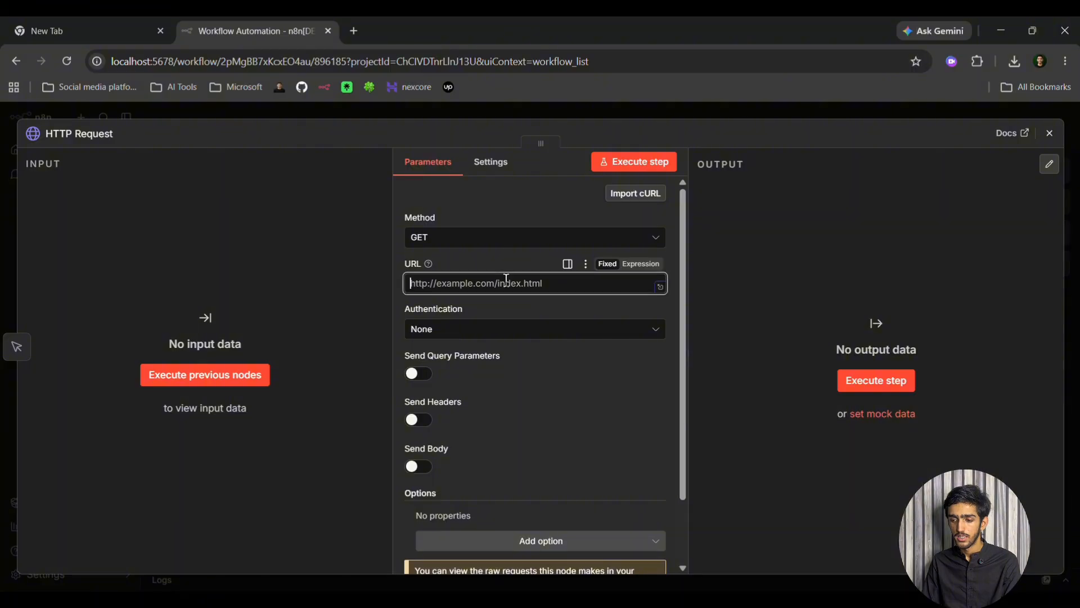
{"action": "key", "text": "ctrl+v"}
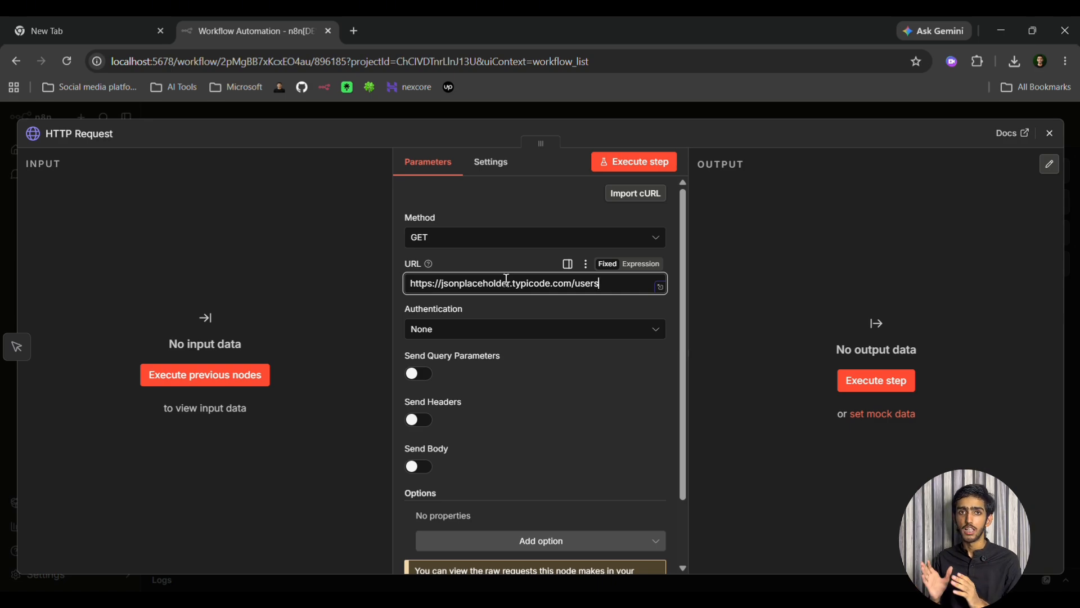
{"action": "left_click", "coordinate": [596, 107]}
Step: Add a Google Sheets node with the "Append row in sheet" action after the HTTP Request node
{"action": "left_click", "coordinate": [597, 354]}
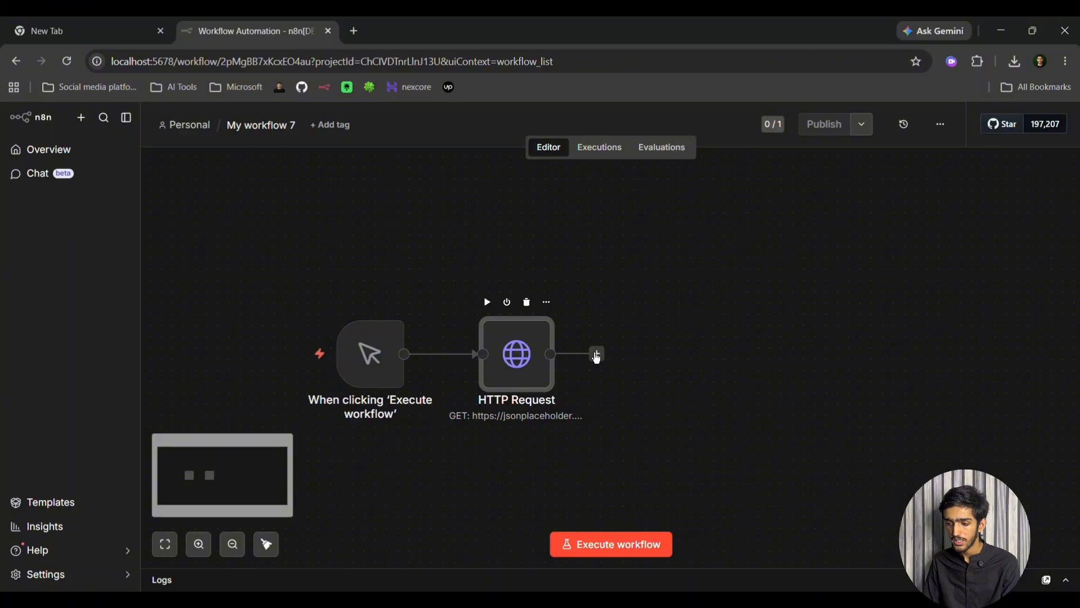
{"action": "type", "text": "goo"}
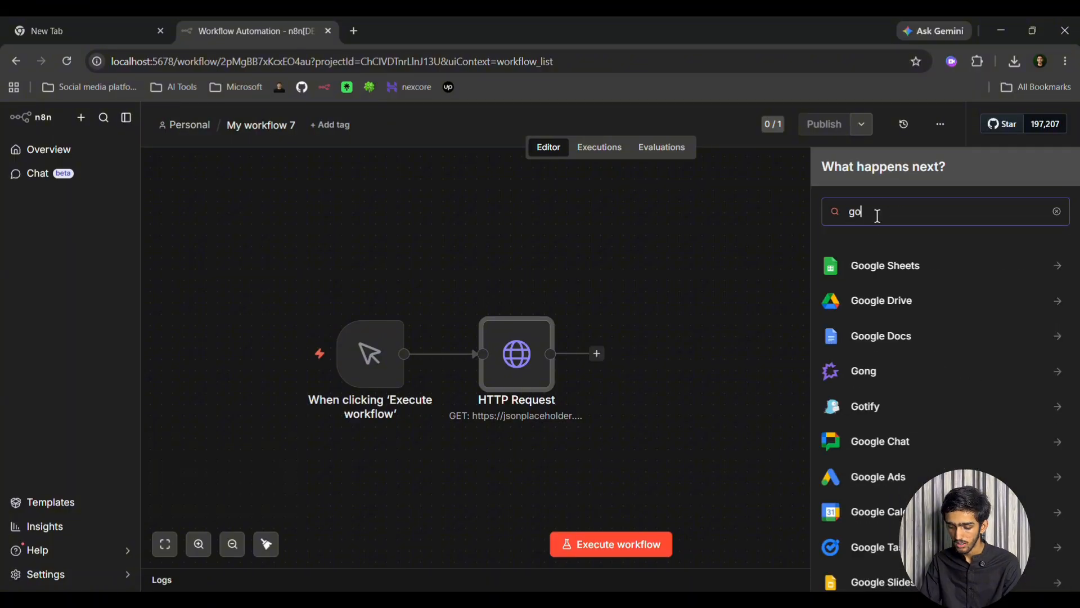
{"action": "left_click", "coordinate": [879, 266]}
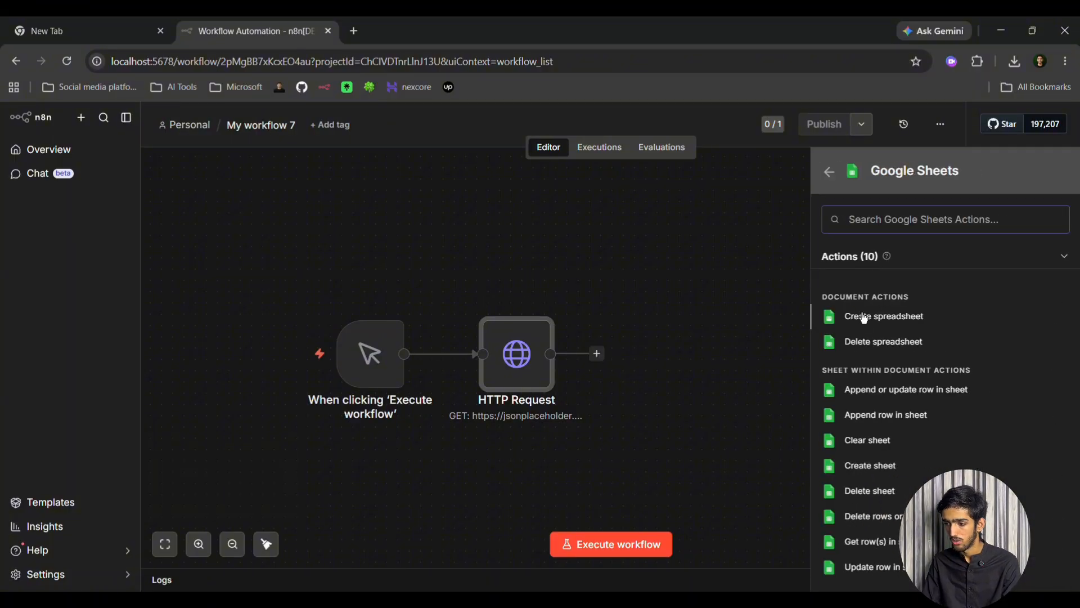
{"action": "scroll", "coordinate": [881, 320], "scroll_direction": "down", "scroll_amount": 1}
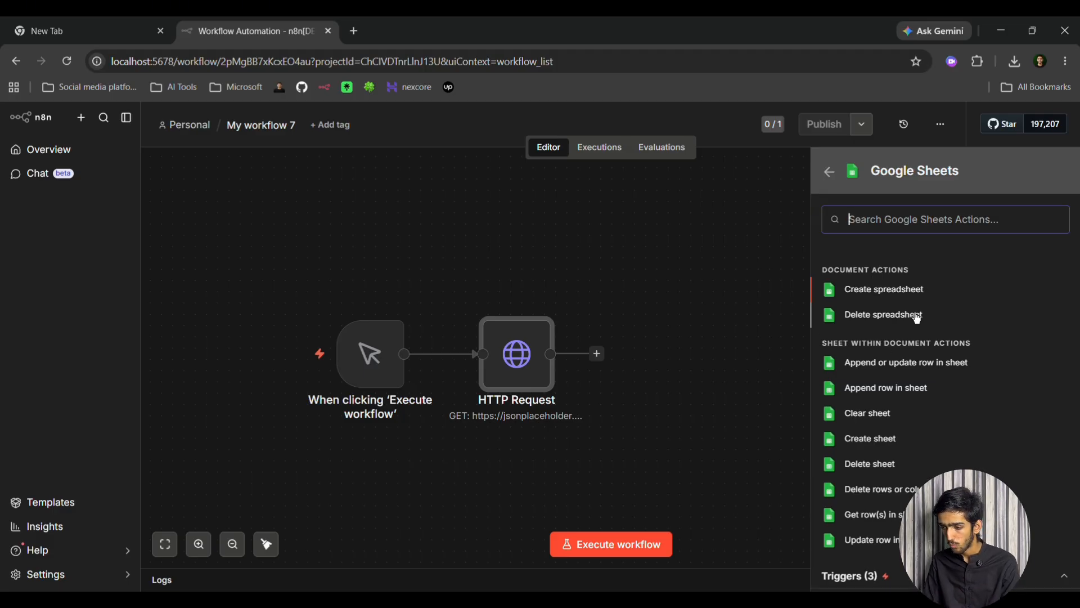
{"action": "scroll", "coordinate": [917, 314], "scroll_direction": "up", "scroll_amount": 1}
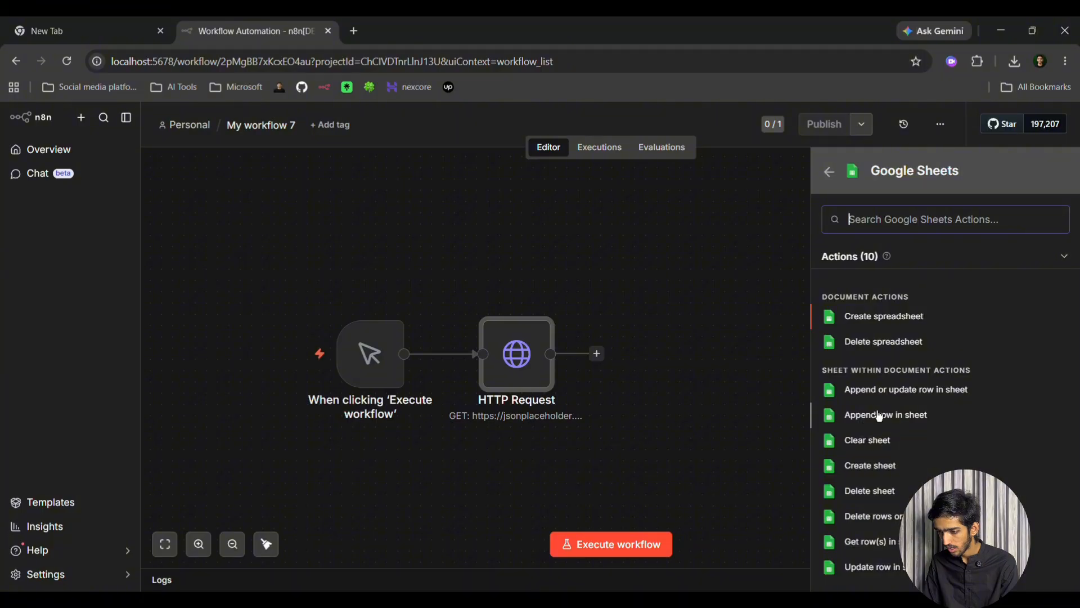
{"action": "left_click", "coordinate": [833, 418]}
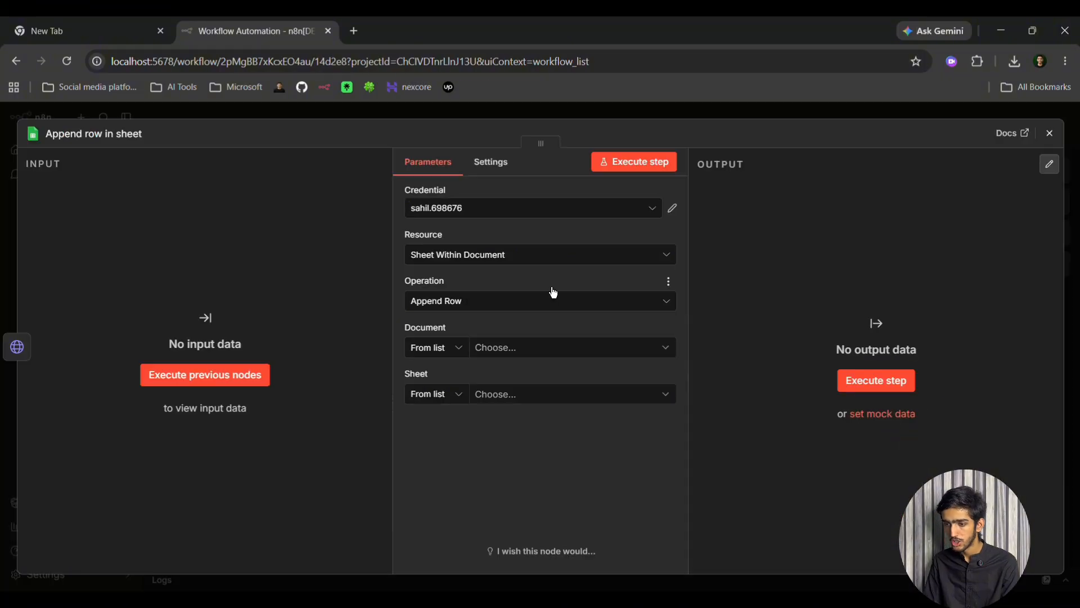
Step: Review the connection settings of the existing Google Sheets credential, including the connection status, client fields and required APIs
{"action": "left_click", "coordinate": [543, 213]}
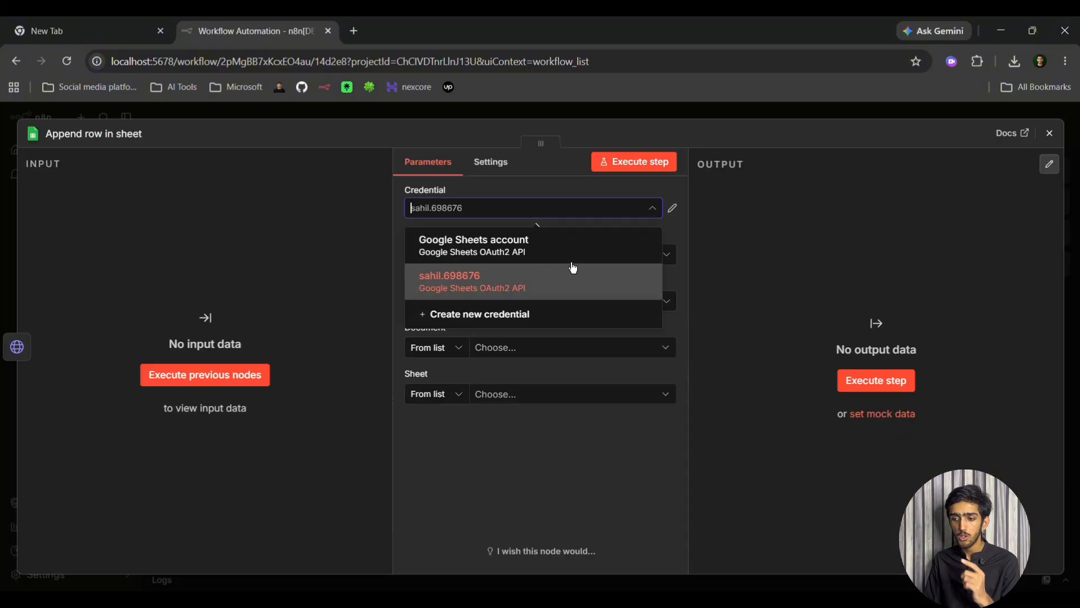
{"action": "left_click", "coordinate": [672, 208]}
{"action": "scroll", "coordinate": [675, 349], "scroll_direction": "down", "scroll_amount": 5}
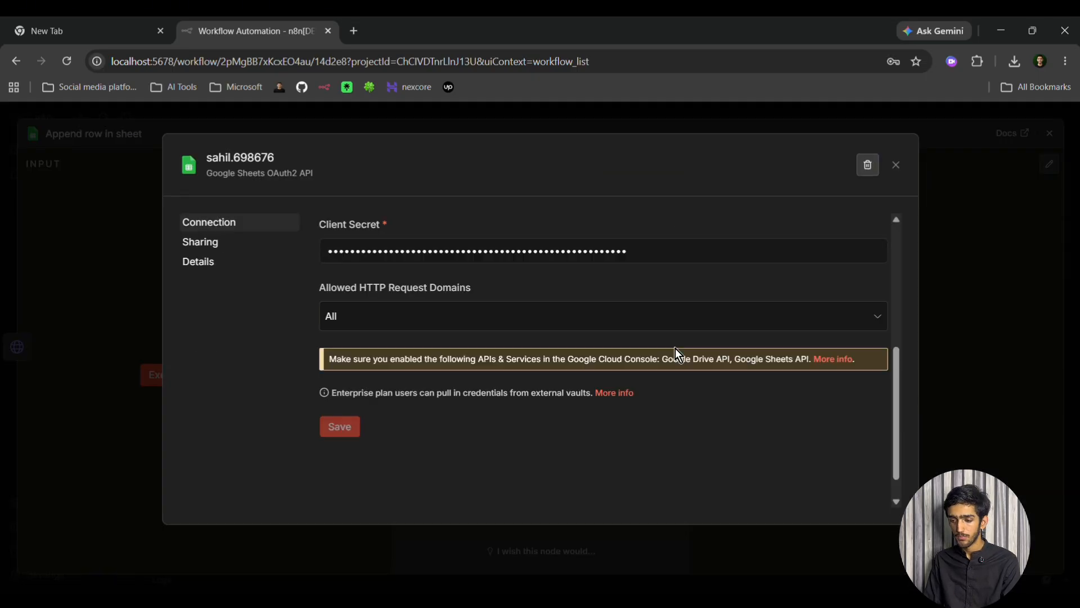
{"action": "left_click", "coordinate": [896, 165]}
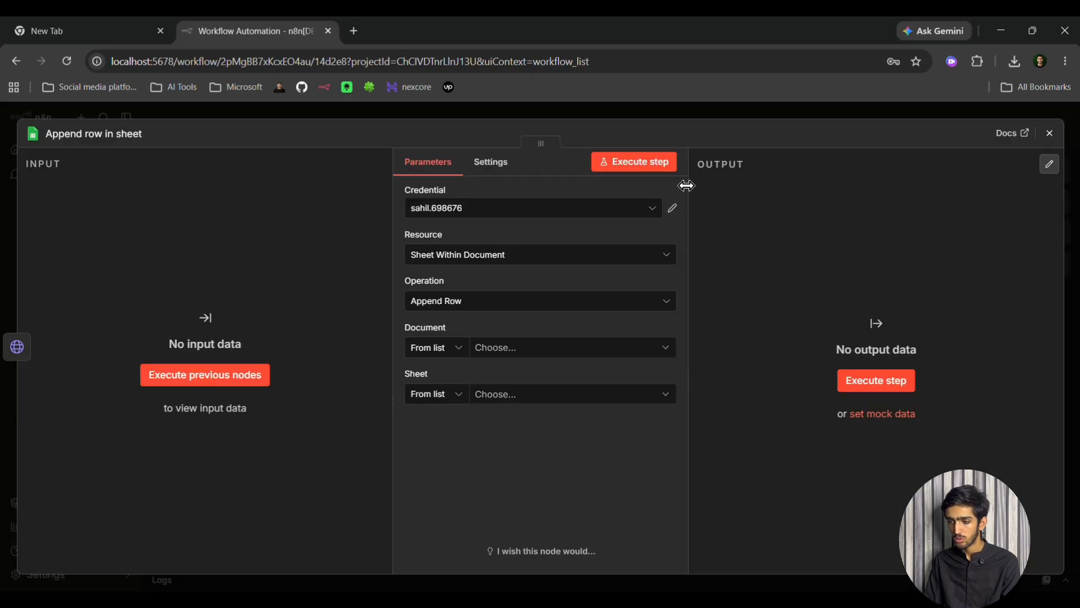
{"action": "left_click", "coordinate": [673, 209]}
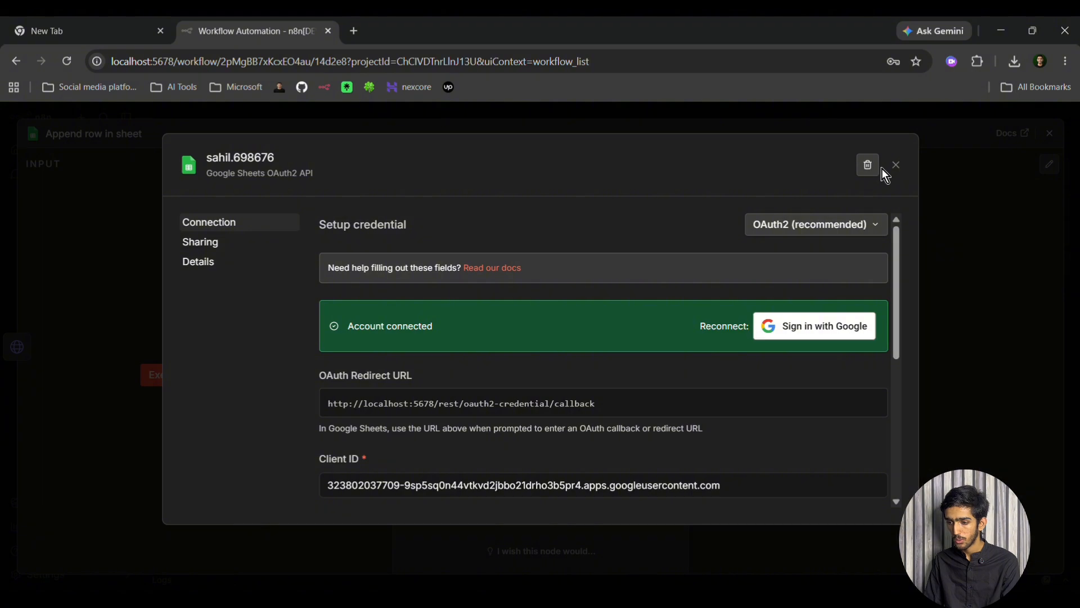
{"action": "left_click", "coordinate": [896, 167]}
Step: Start a new Google Sheets OAuth2 credential for the append-row node and review its redirect URL, Client ID and Client Secret fields
{"action": "left_click", "coordinate": [643, 212]}
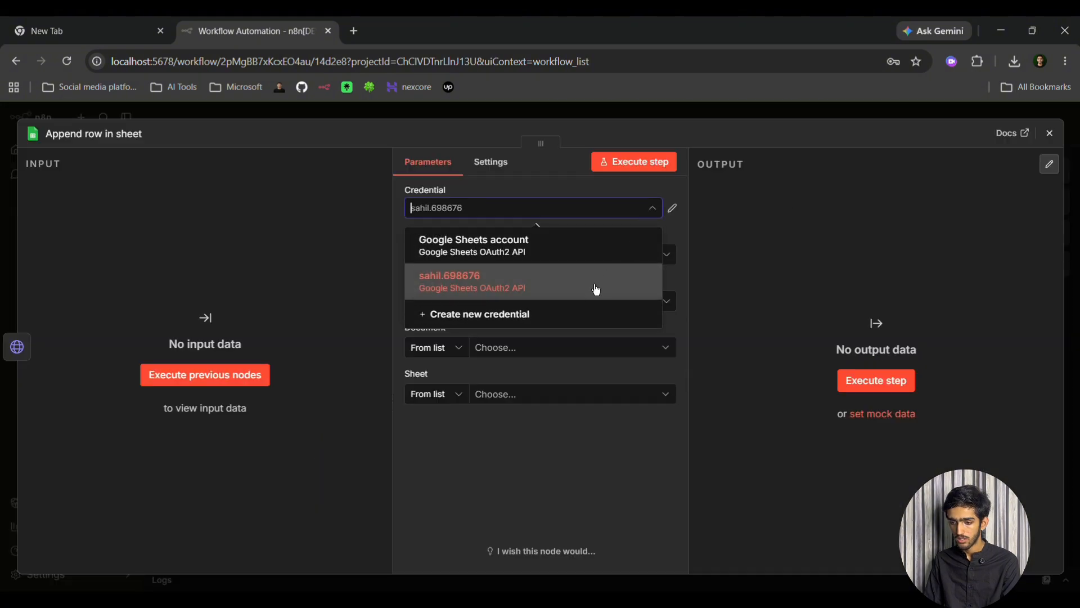
{"action": "left_click", "coordinate": [560, 316]}
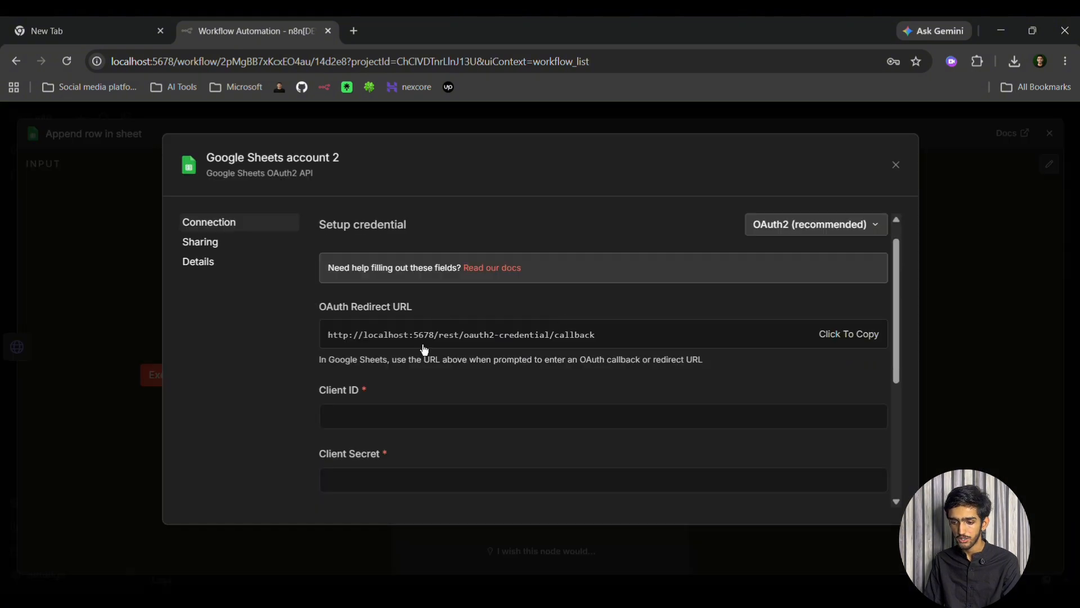
{"action": "scroll", "coordinate": [425, 349], "scroll_direction": "down", "scroll_amount": 2}
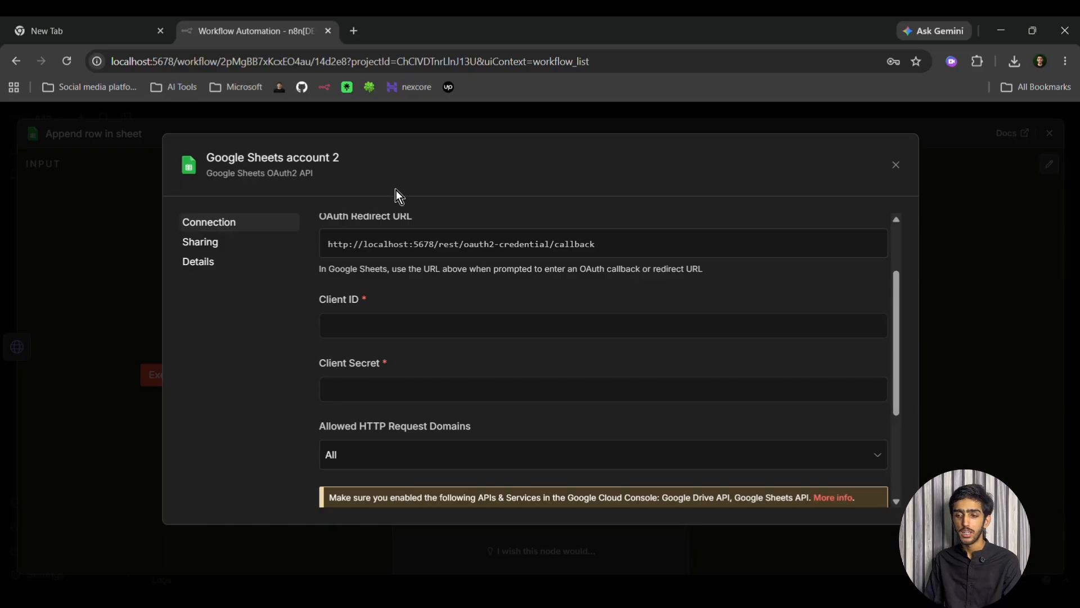
Step: Search the web for "google console cloud" in a new browser tab and open the Google Cloud console
{"action": "left_click", "coordinate": [354, 33]}
{"action": "left_click", "coordinate": [406, 297]}
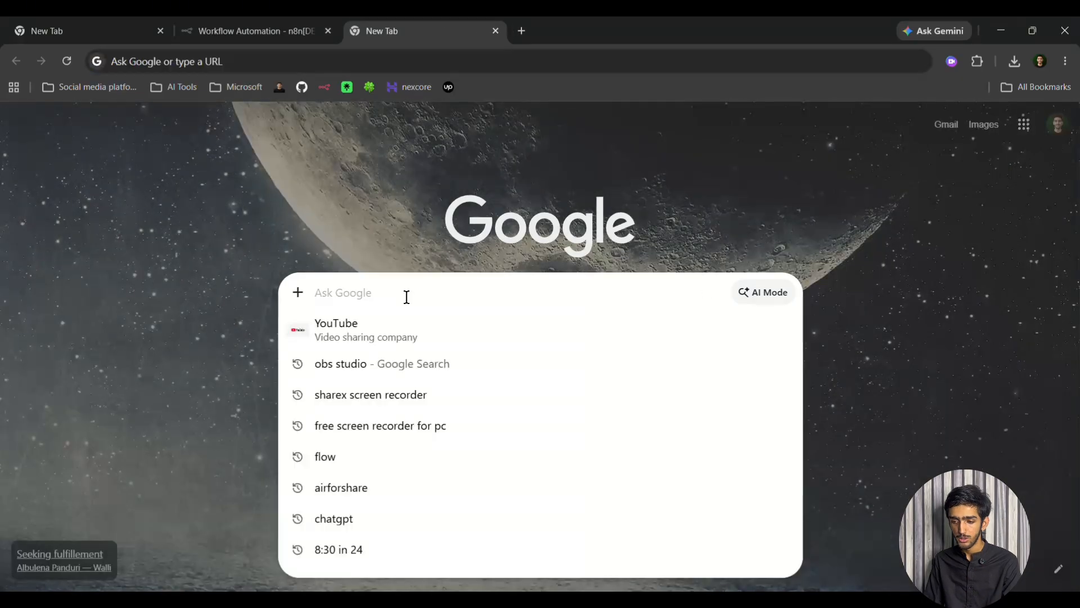
{"action": "type", "text": "goo"}
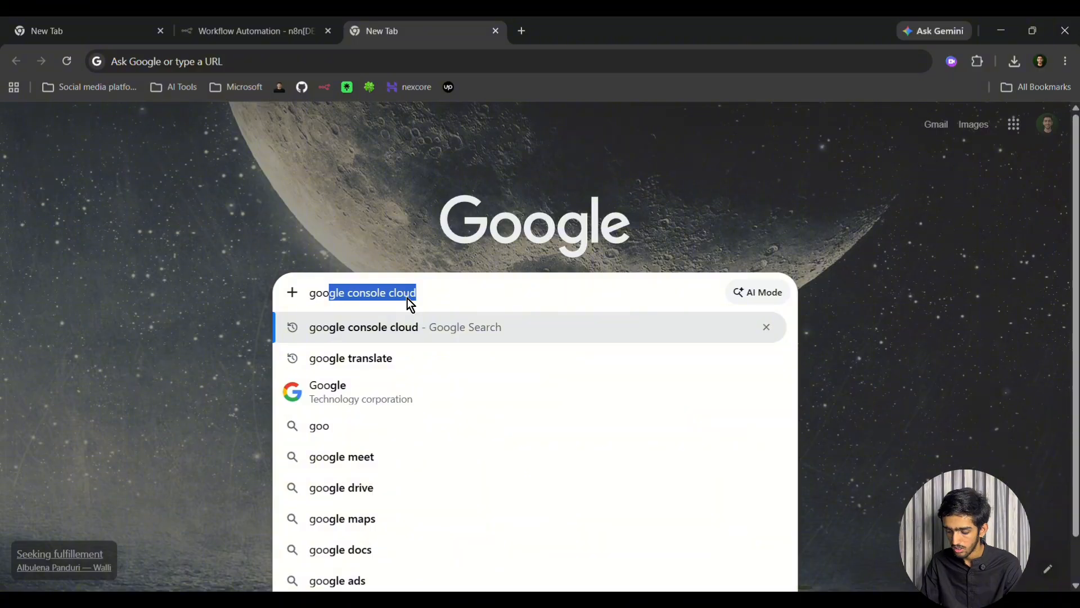
{"action": "key", "text": "Return"}
{"action": "left_click", "coordinate": [241, 262]}
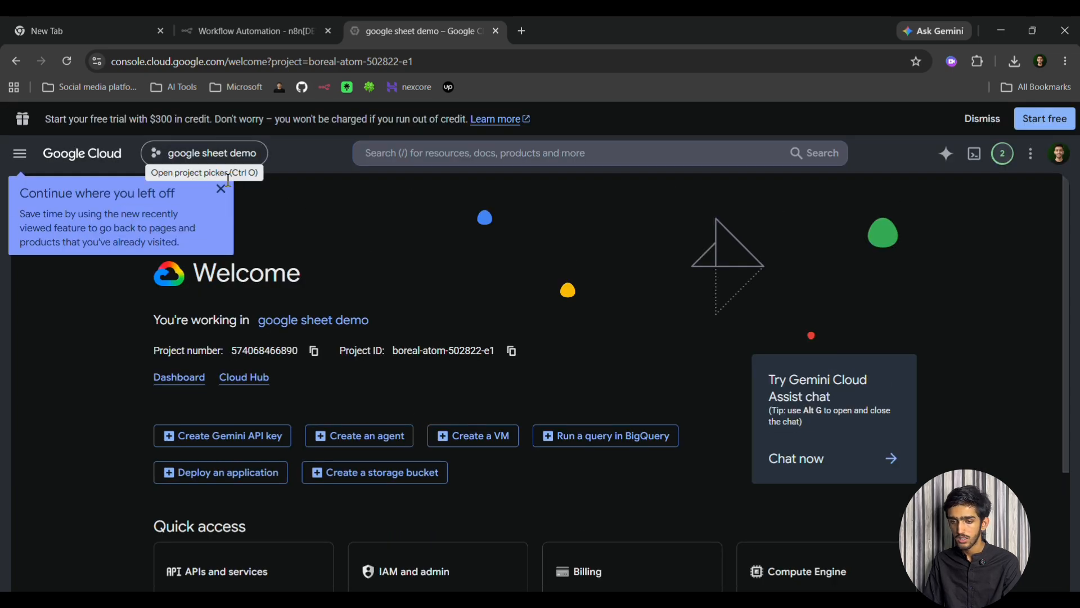
Step: Create a Google Cloud project named "sheet demo" without an organisation and switch to that project
{"action": "left_click", "coordinate": [221, 188]}
{"action": "left_click", "coordinate": [163, 152]}
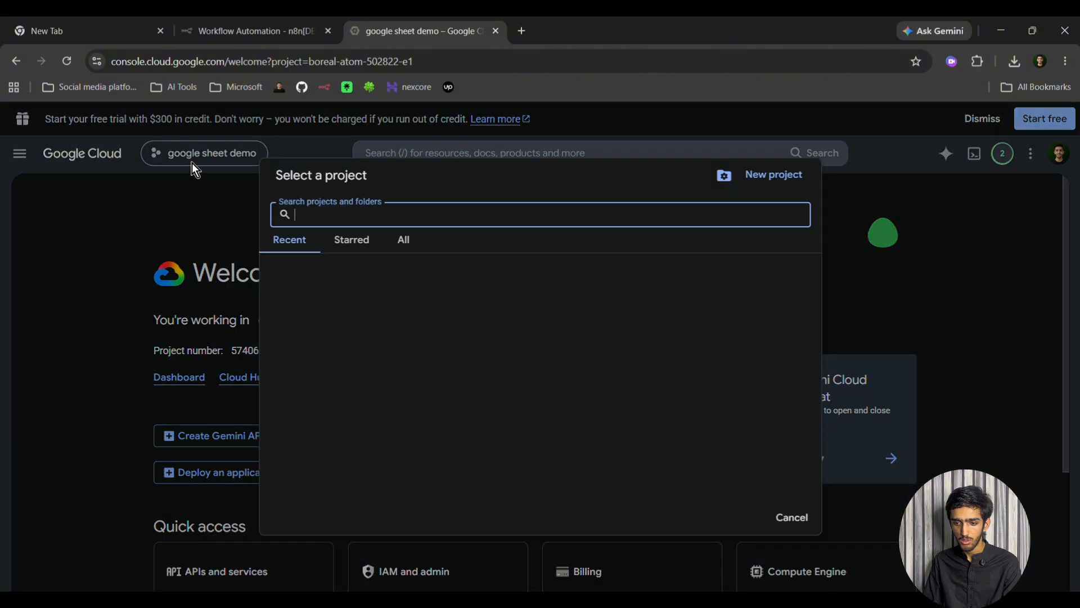
{"action": "left_click", "coordinate": [771, 175]}
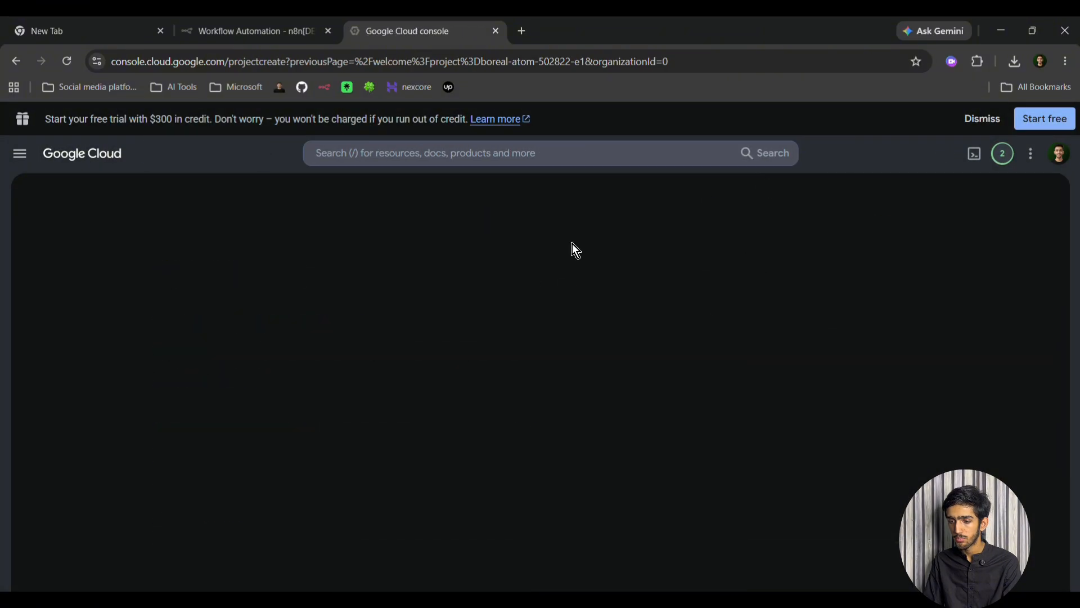
{"action": "type", "text": "g"}
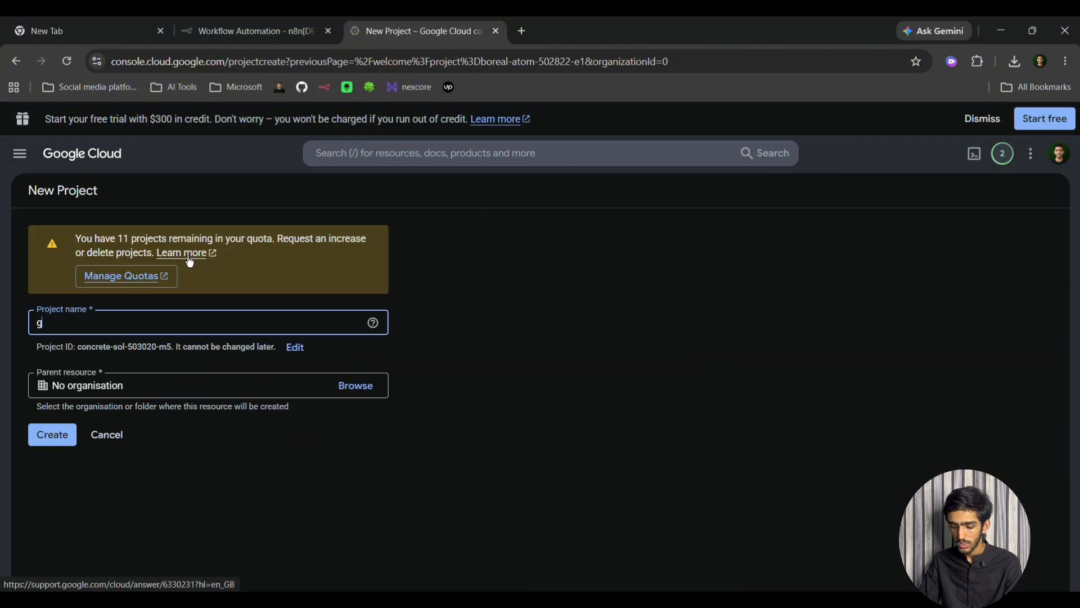
{"action": "type", "text": "oog"}
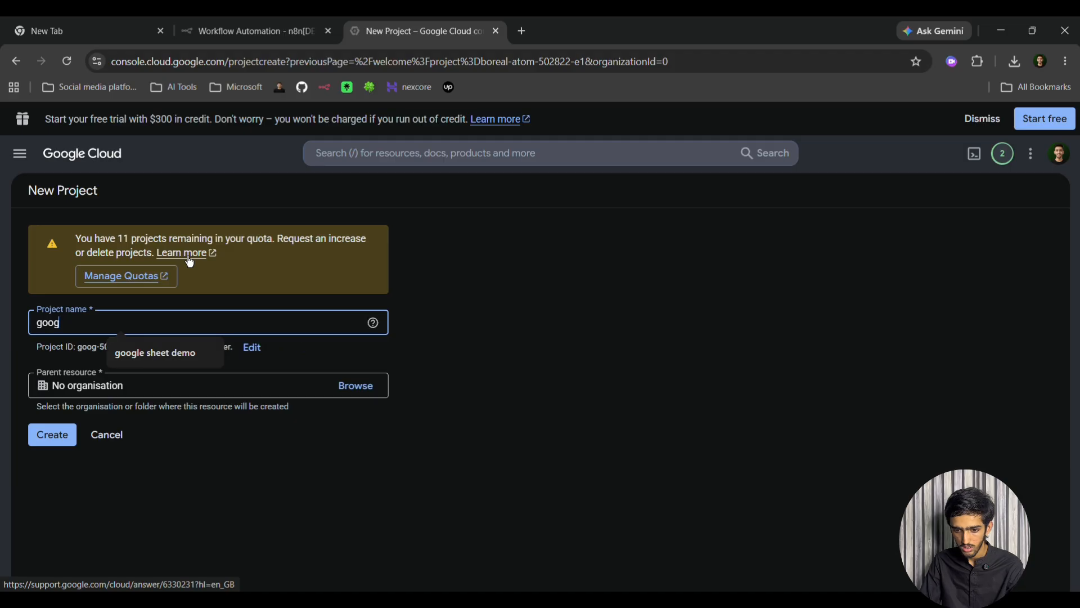
{"action": "key", "text": "BackSpace"}
{"action": "key", "text": "BackSpace"}
{"action": "key", "text": "BackSpace"}
{"action": "key", "text": "BackSpace"}
{"action": "type", "text": "sh"}
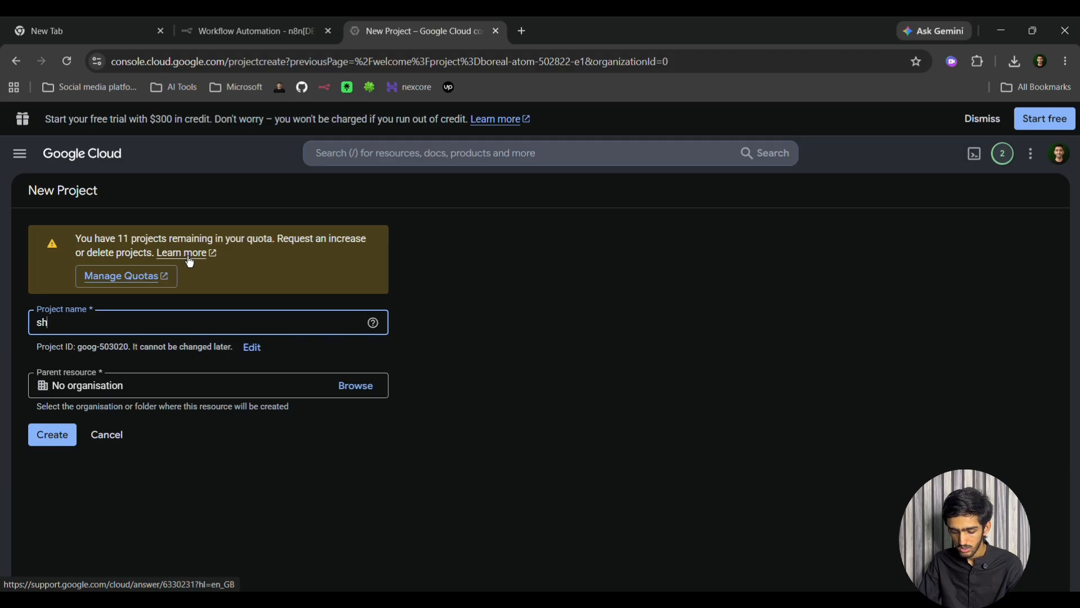
{"action": "type", "text": "eet "}
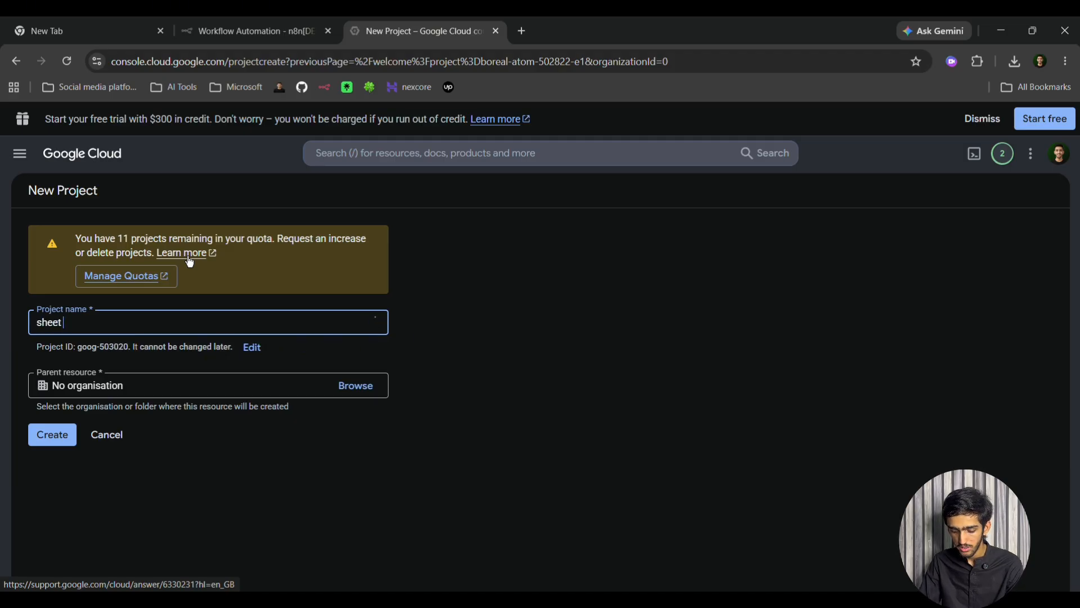
{"action": "type", "text": "demo"}
{"action": "key", "text": "BackSpace"}
{"action": "key", "text": "BackSpace"}
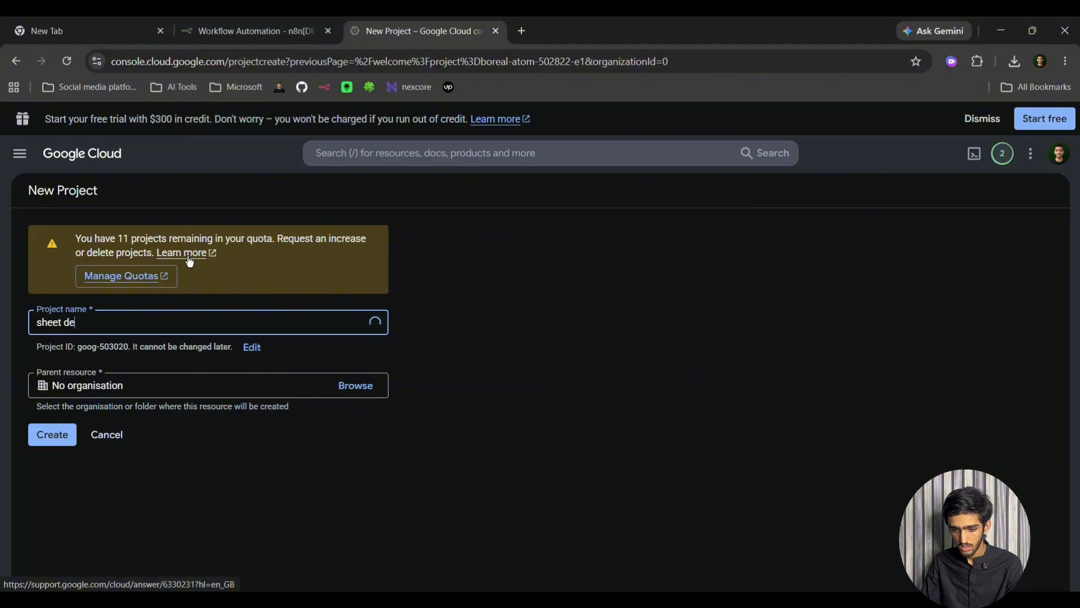
{"action": "key", "text": "BackSpace"}
{"action": "type", "text": "ec"}
{"action": "key", "text": "BackSpace"}
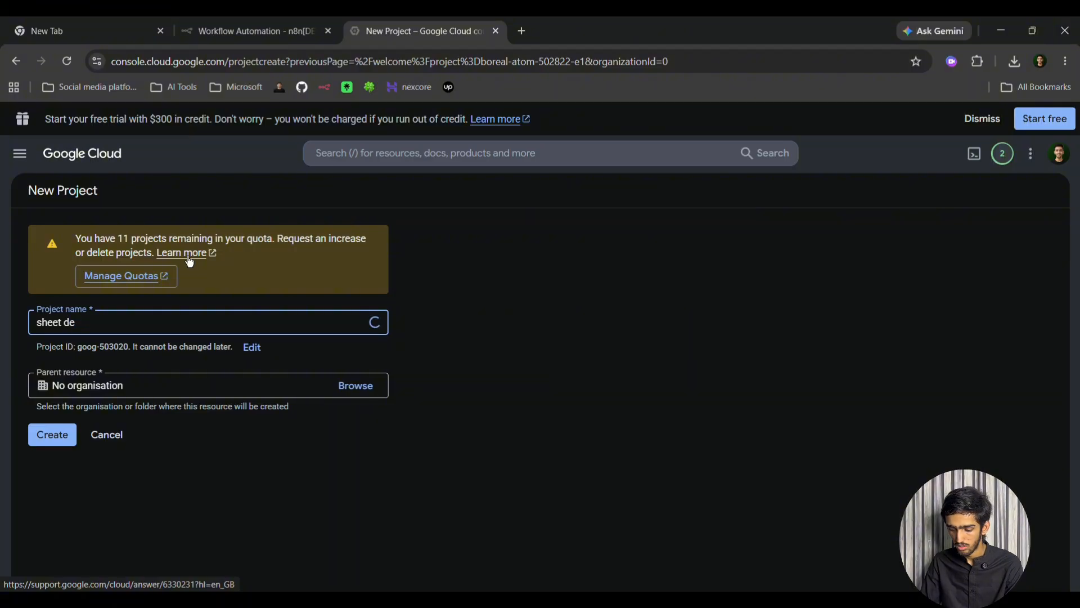
{"action": "type", "text": "mo"}
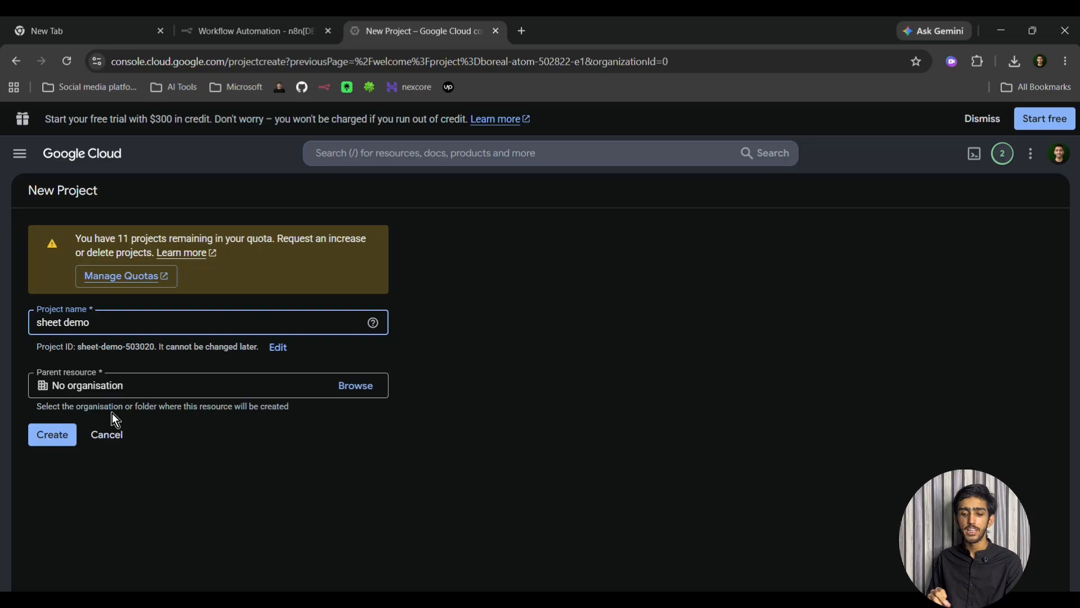
{"action": "left_click", "coordinate": [51, 442]}
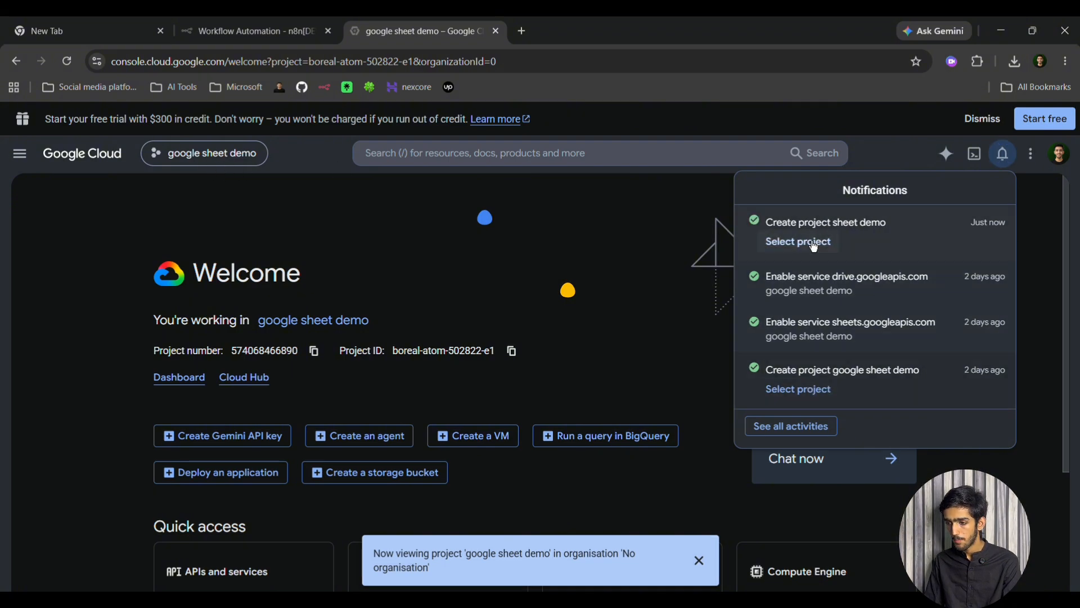
{"action": "left_click", "coordinate": [809, 243]}
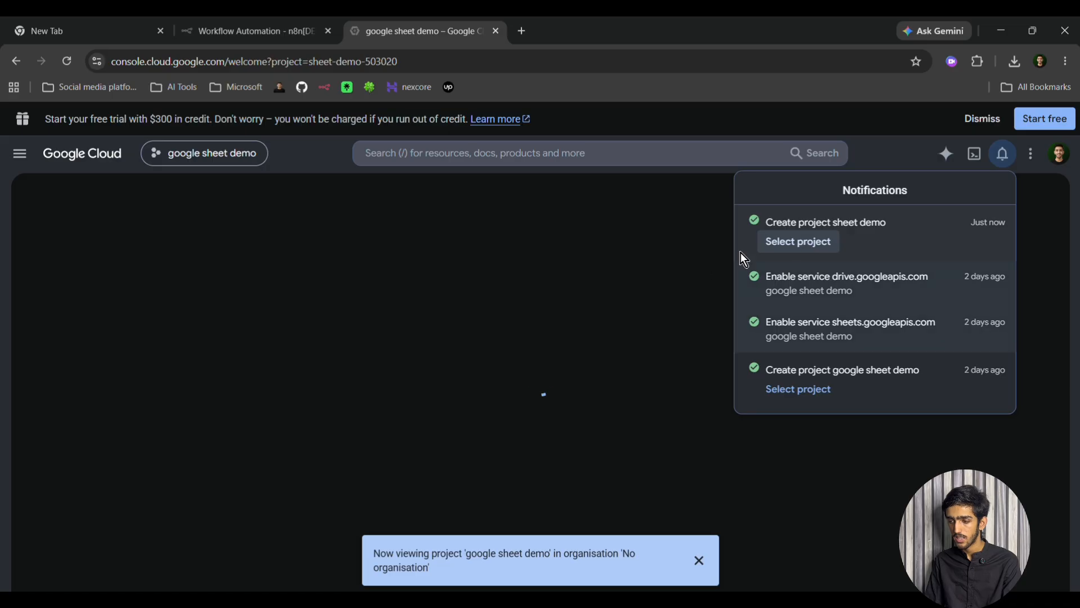
{"action": "left_click", "coordinate": [407, 154]}
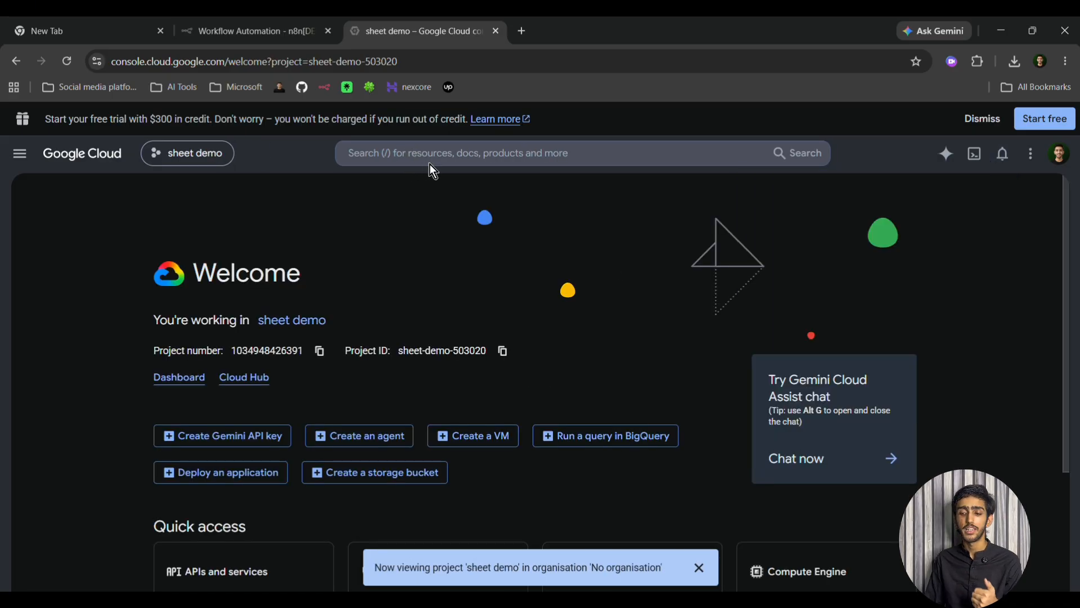
Step: Search the console for "google sheet", open the Google Sheets API product page and enable the API for the project
{"action": "left_click", "coordinate": [430, 162]}
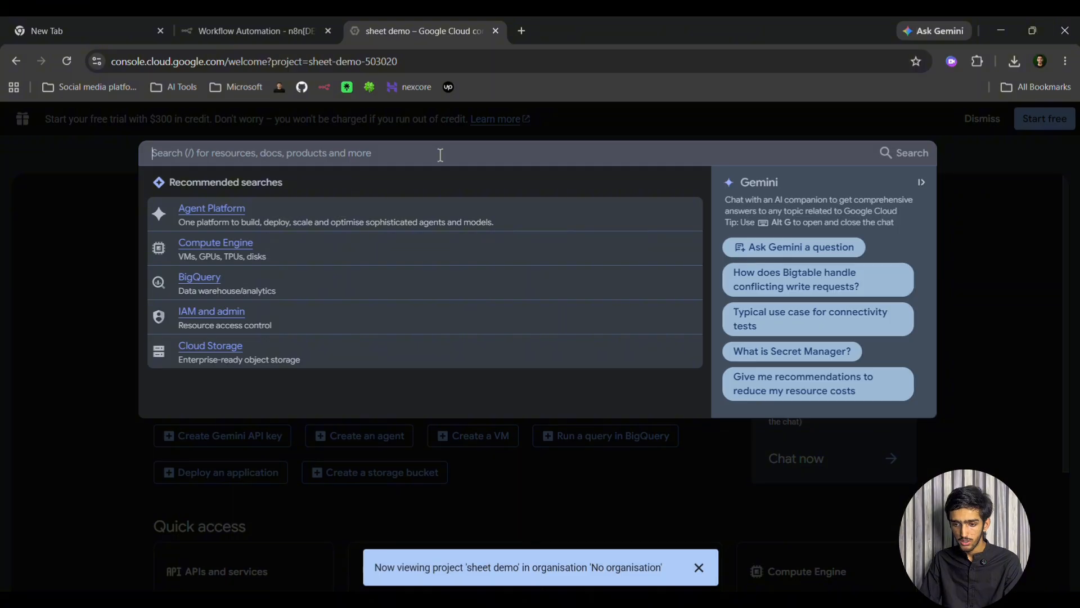
{"action": "type", "text": "google"}
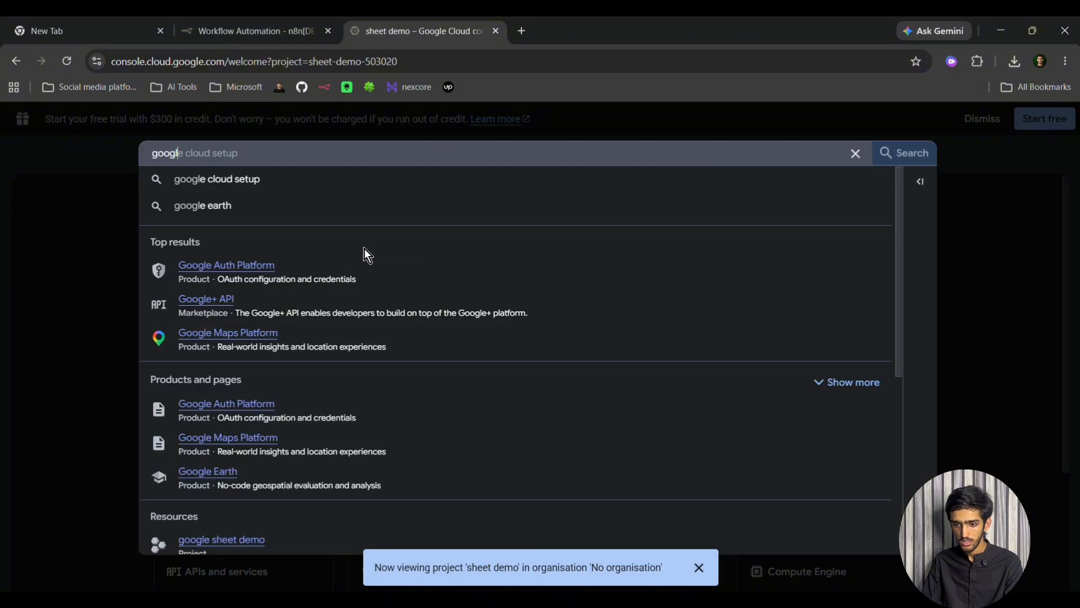
{"action": "type", "text": "e"}
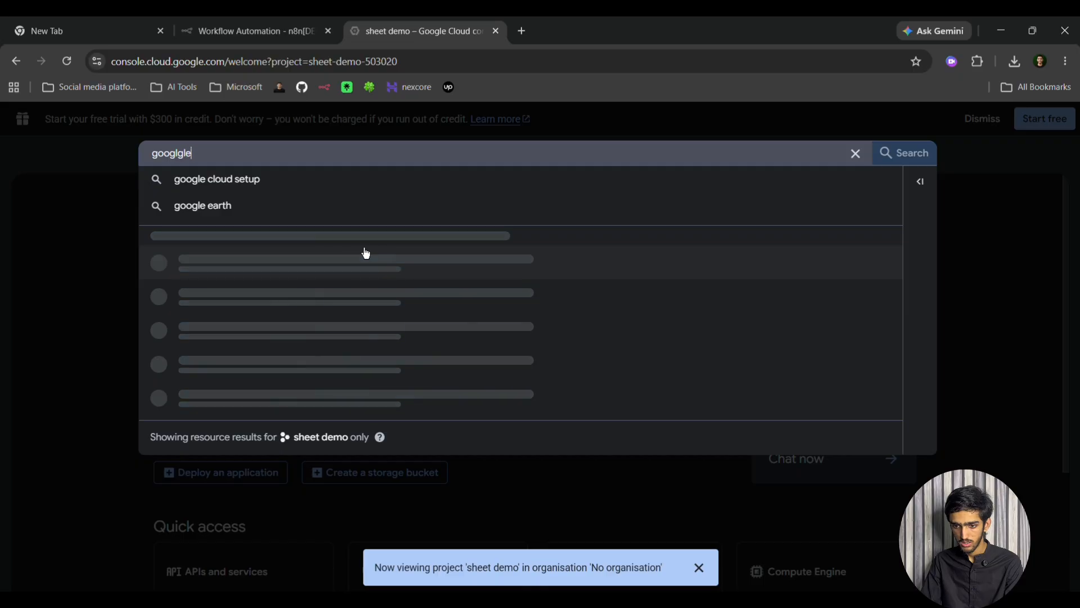
{"action": "type", "text": " sheet"}
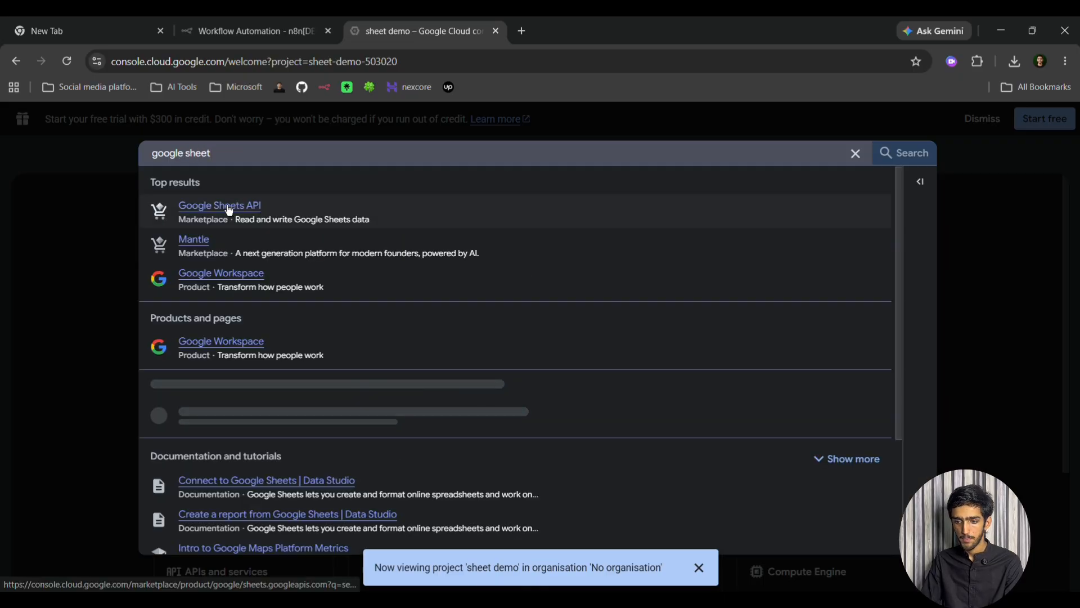
{"action": "left_click", "coordinate": [229, 212]}
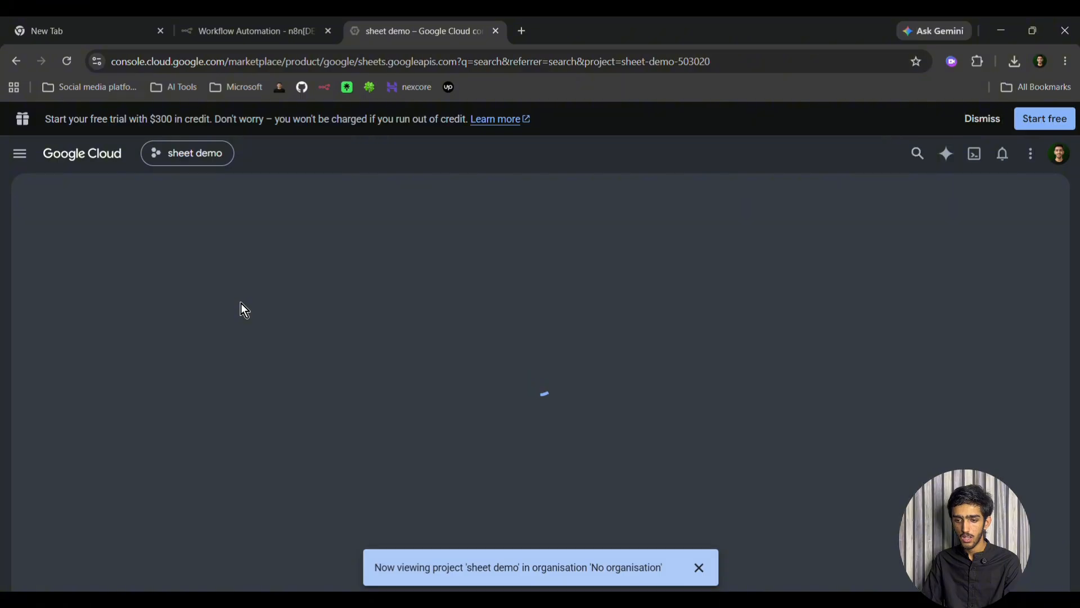
{"action": "left_click", "coordinate": [699, 569]}
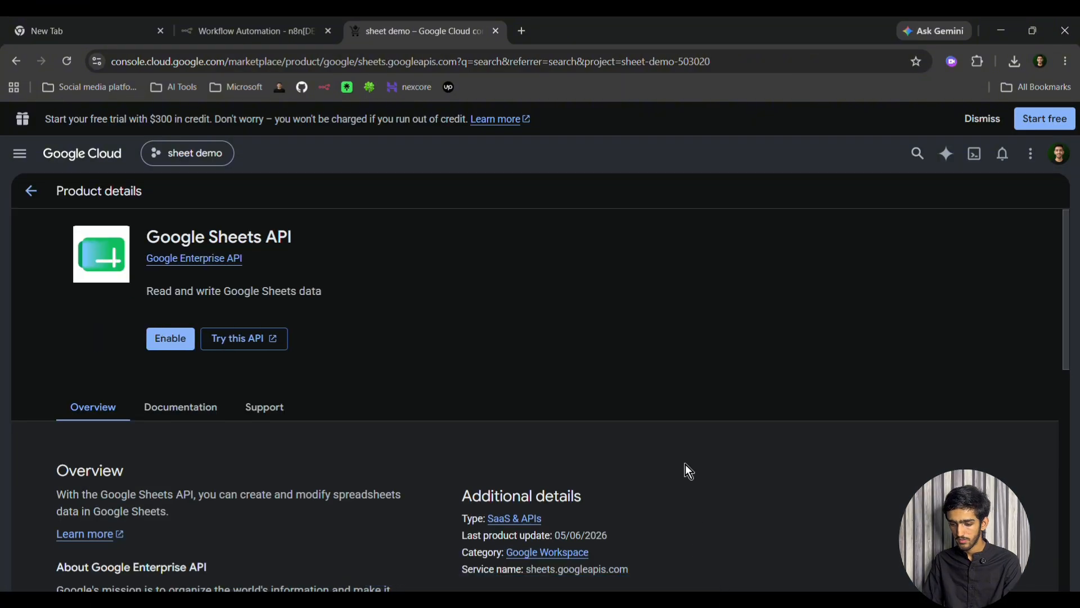
{"action": "left_click", "coordinate": [170, 340]}
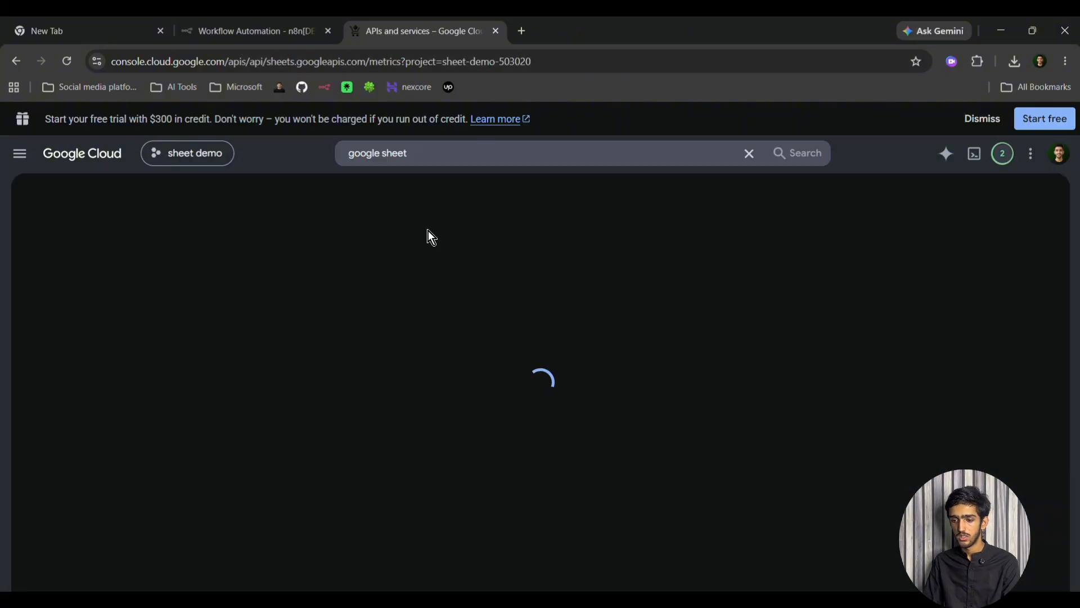
Step: Go through the project's credentials page to the OAuth consent screen and start configuring the Google Auth Platform
{"action": "scroll", "coordinate": [336, 312], "scroll_direction": "down", "scroll_amount": 1}
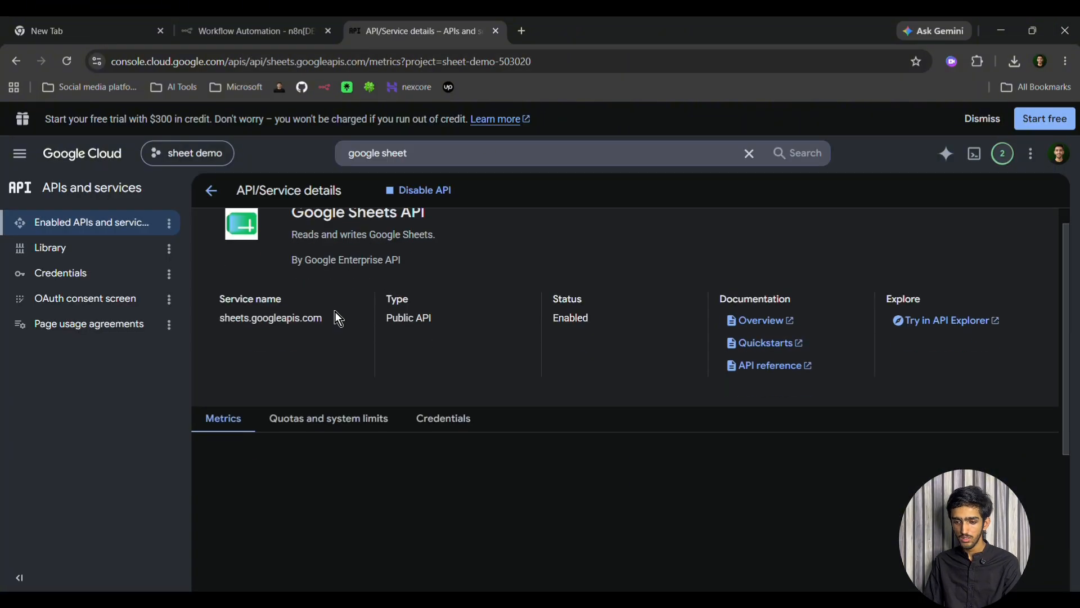
{"action": "scroll", "coordinate": [335, 311], "scroll_direction": "up", "scroll_amount": 1}
{"action": "scroll", "coordinate": [310, 419], "scroll_direction": "down", "scroll_amount": 4}
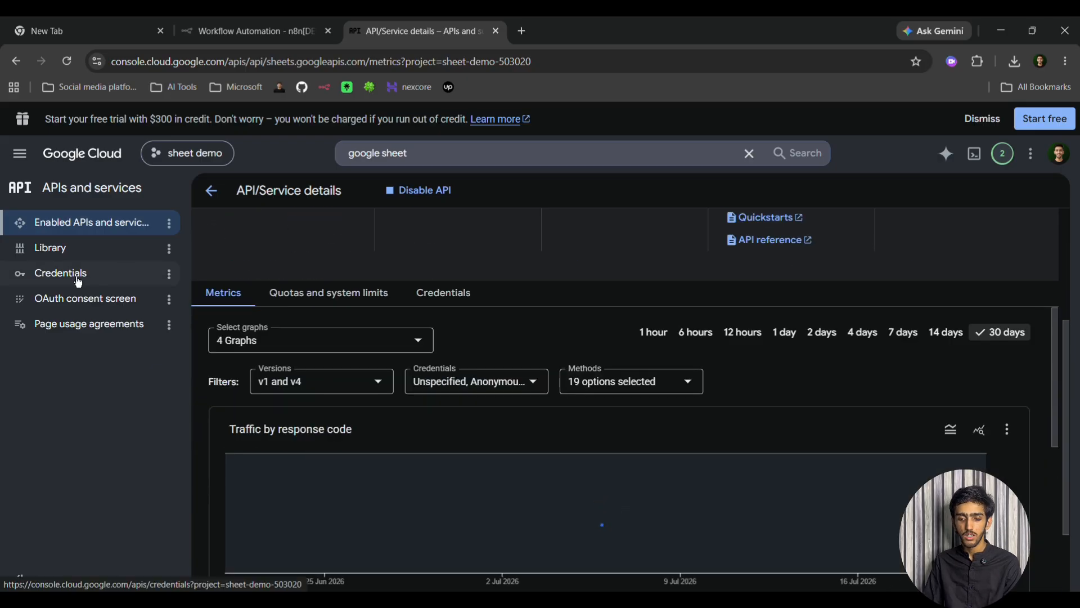
{"action": "left_click", "coordinate": [125, 272]}
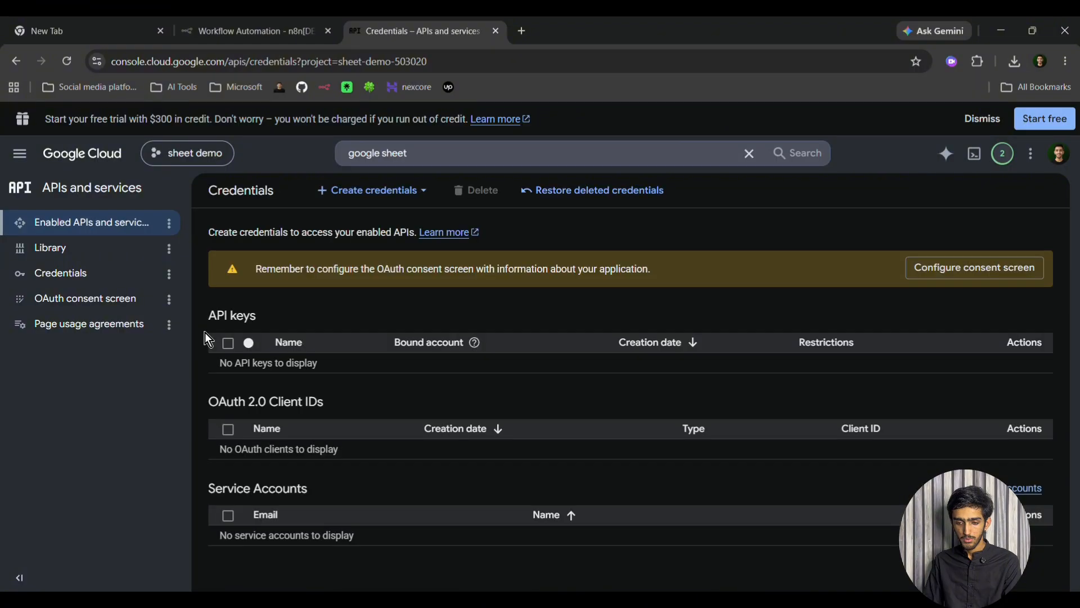
{"action": "left_click", "coordinate": [124, 307]}
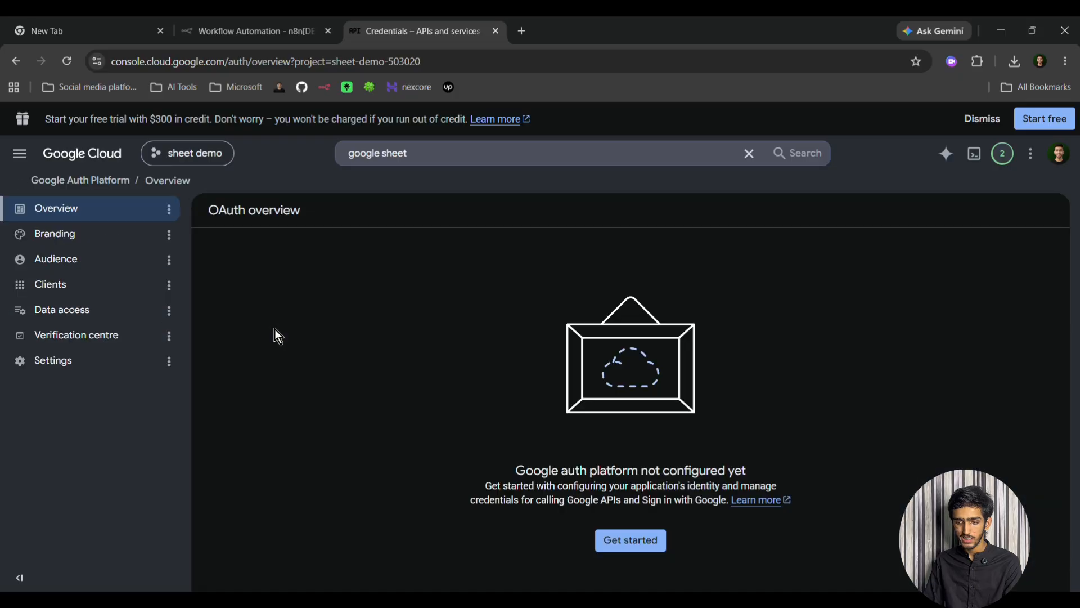
{"action": "left_click", "coordinate": [630, 541]}
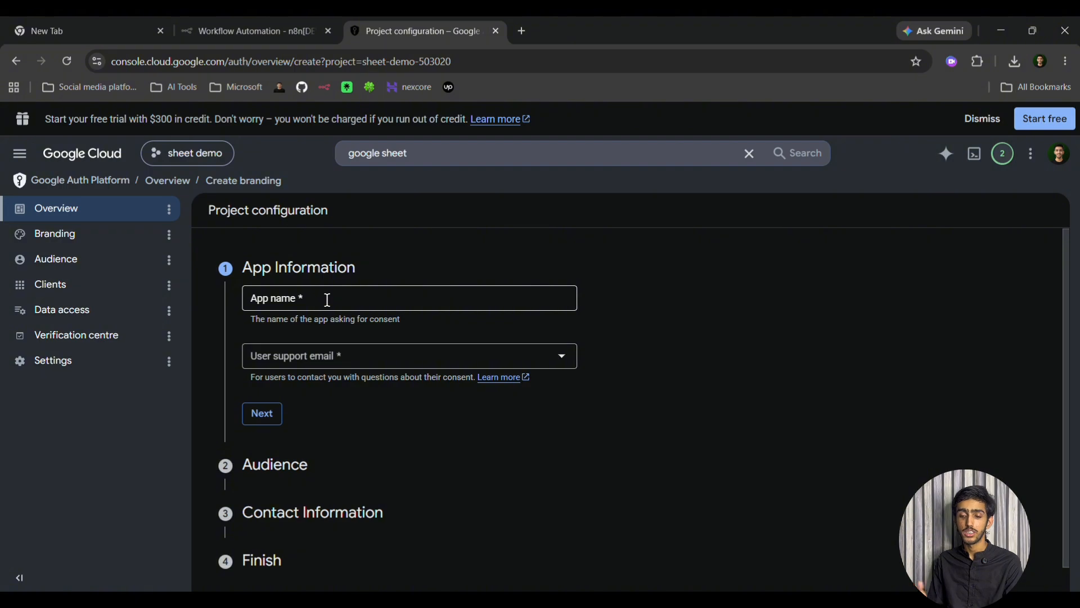
Step: Name the app "sheet demo" and choose the account's own email as the user support email
{"action": "left_click", "coordinate": [329, 303]}
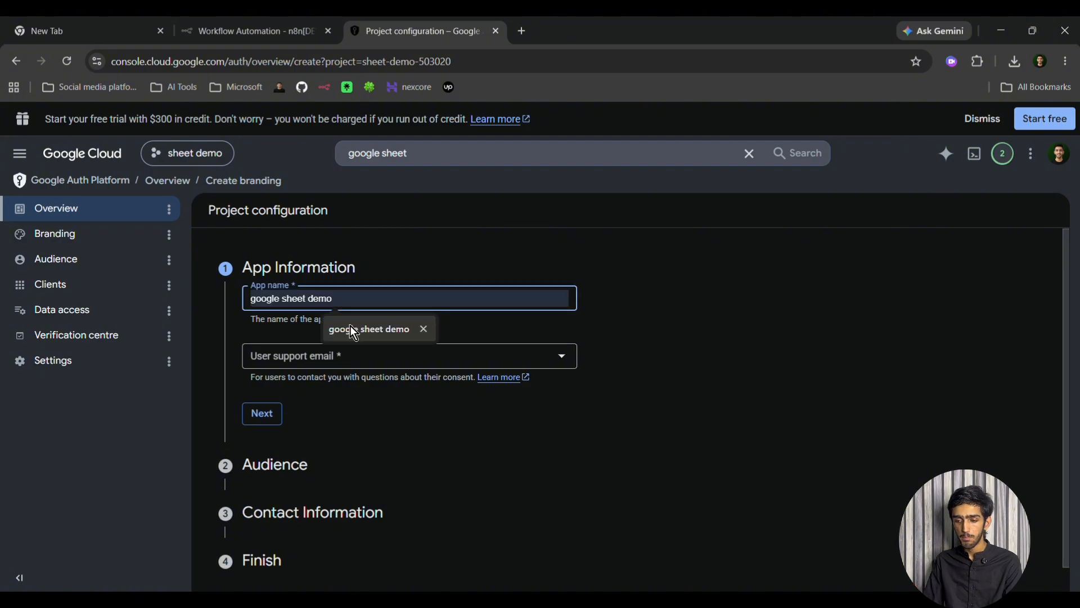
{"action": "type", "text": "g="}
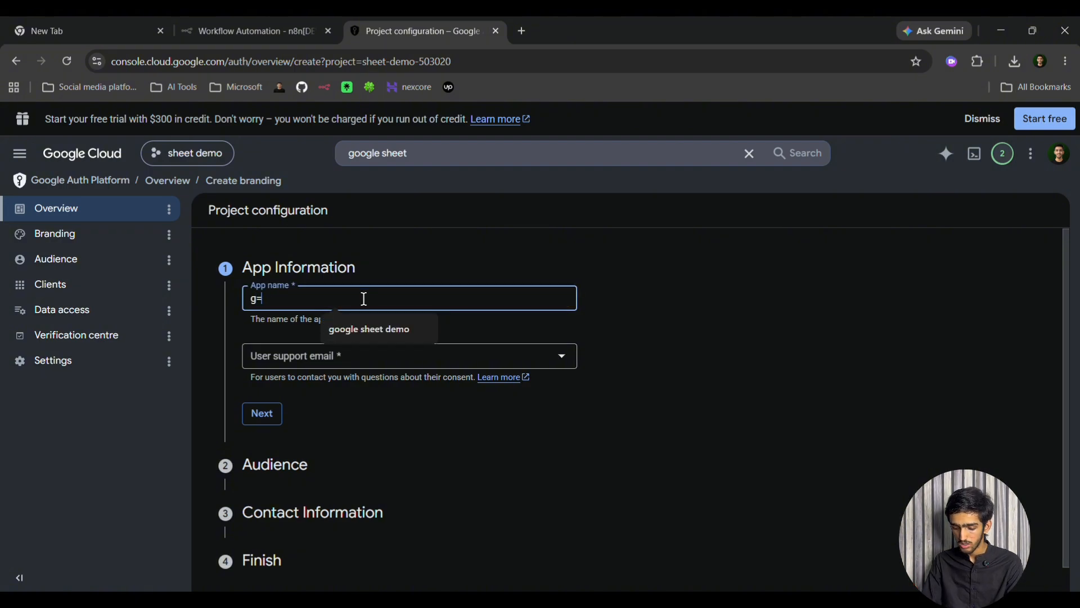
{"action": "key", "text": "BackSpace"}
{"action": "key", "text": "BackSpace"}
{"action": "type", "text": "sh"}
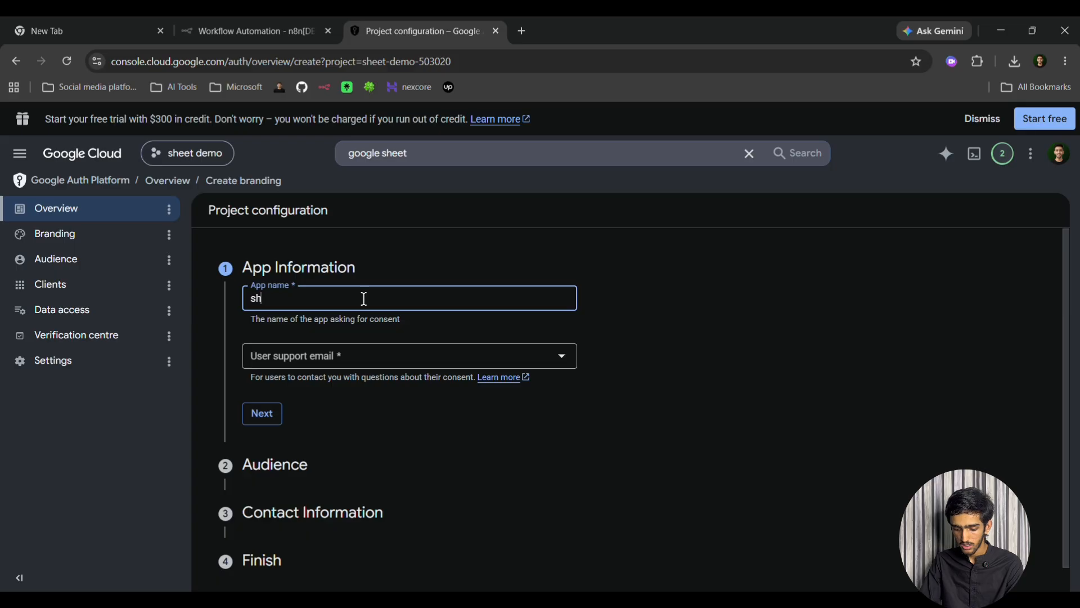
{"action": "type", "text": "eet demo"}
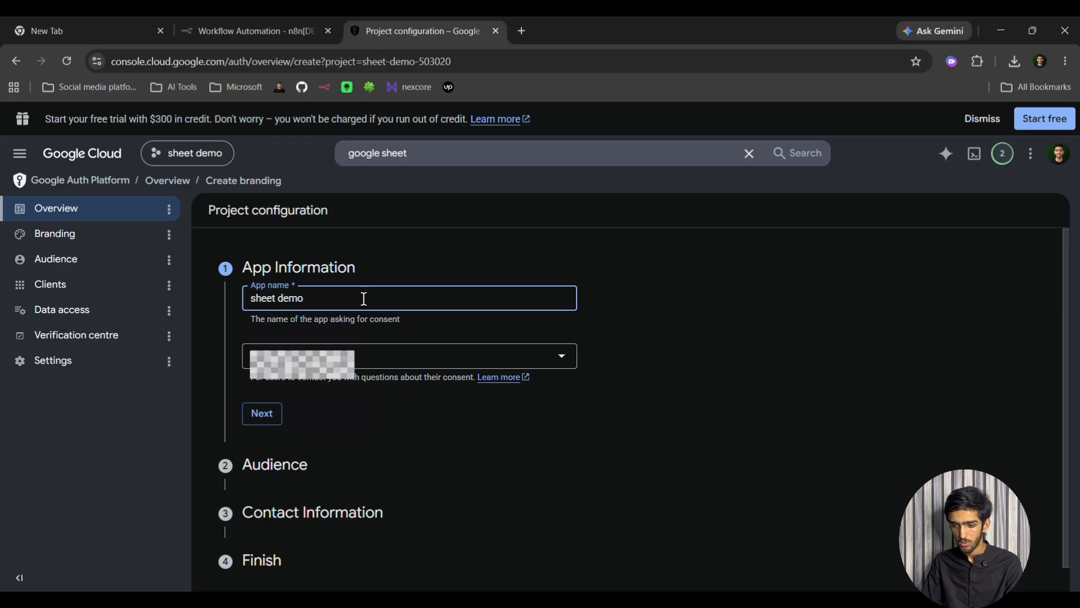
{"action": "left_click", "coordinate": [394, 355]}
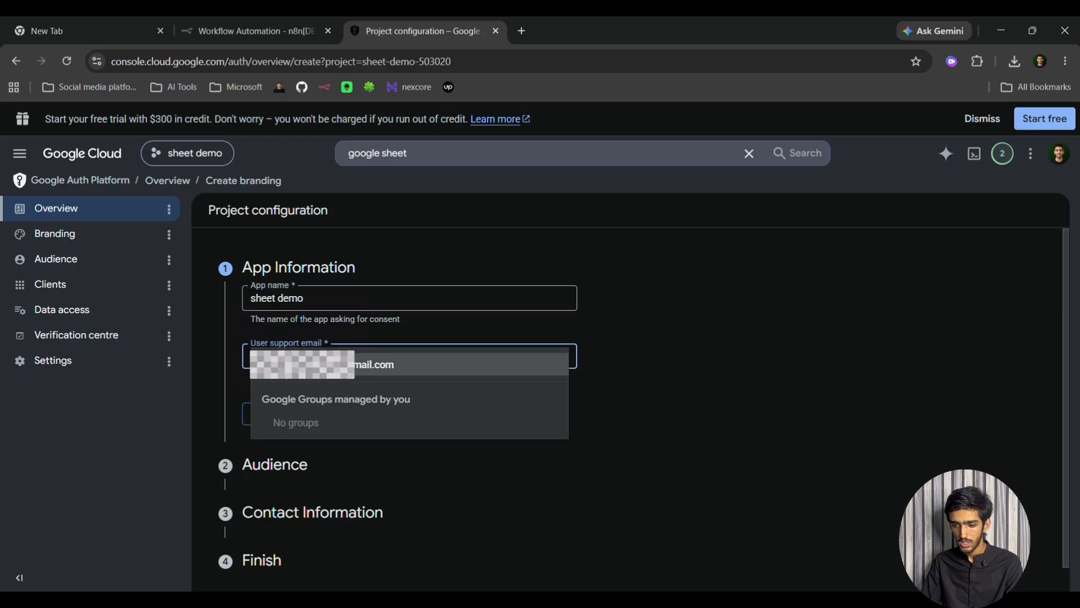
{"action": "left_click", "coordinate": [337, 363]}
{"action": "left_click", "coordinate": [269, 418]}
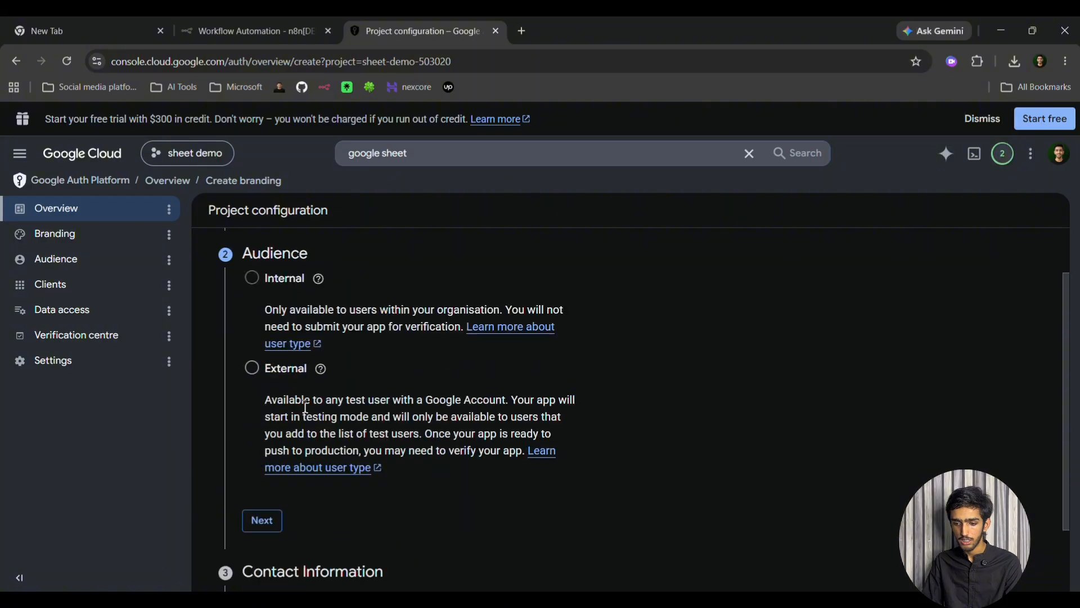
Step: Set the app's audience to External and enter the developer's email address as contact information
{"action": "mouse_move", "coordinate": [327, 376]}
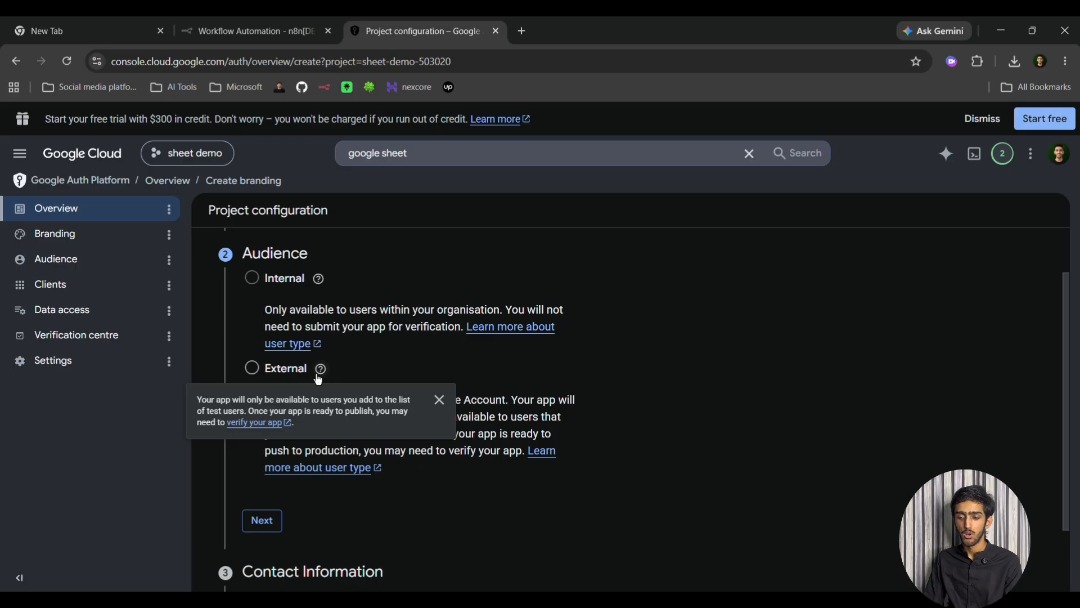
{"action": "left_click", "coordinate": [251, 368]}
{"action": "scroll", "coordinate": [309, 475], "scroll_direction": "down", "scroll_amount": 2}
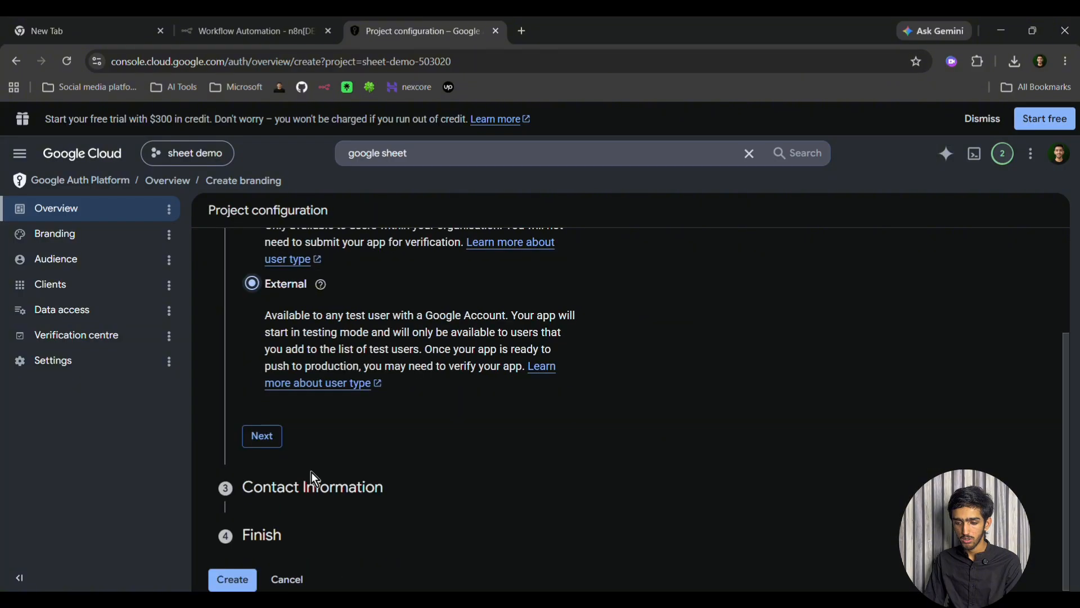
{"action": "left_click", "coordinate": [244, 441]}
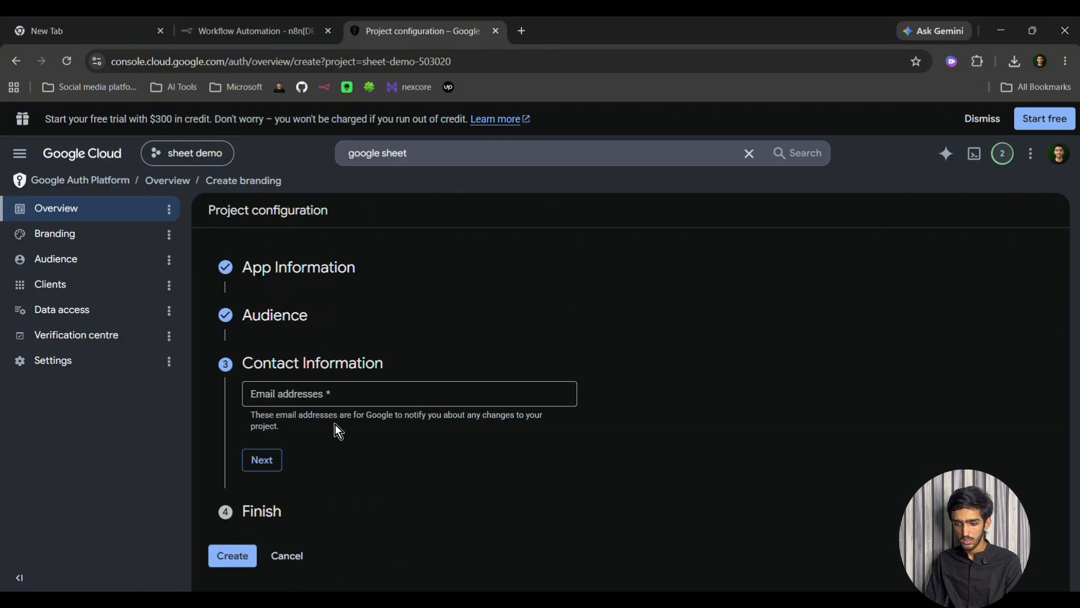
{"action": "left_click", "coordinate": [346, 401]}
{"action": "type", "text": "shah"}
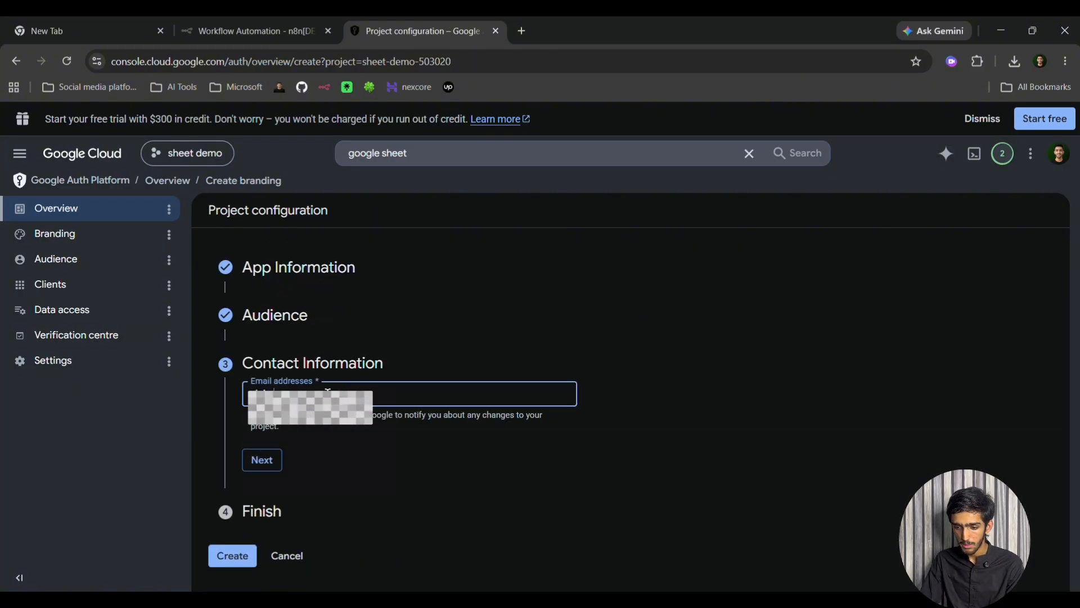
{"action": "type", "text": "[masked]"}
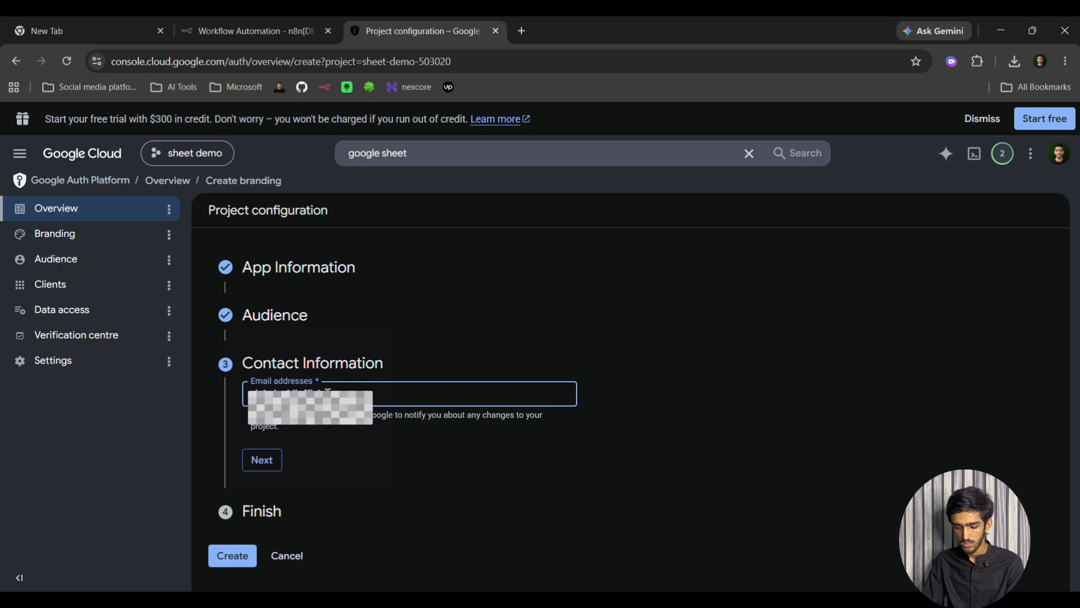
{"action": "type", "text": "gmail.com"}
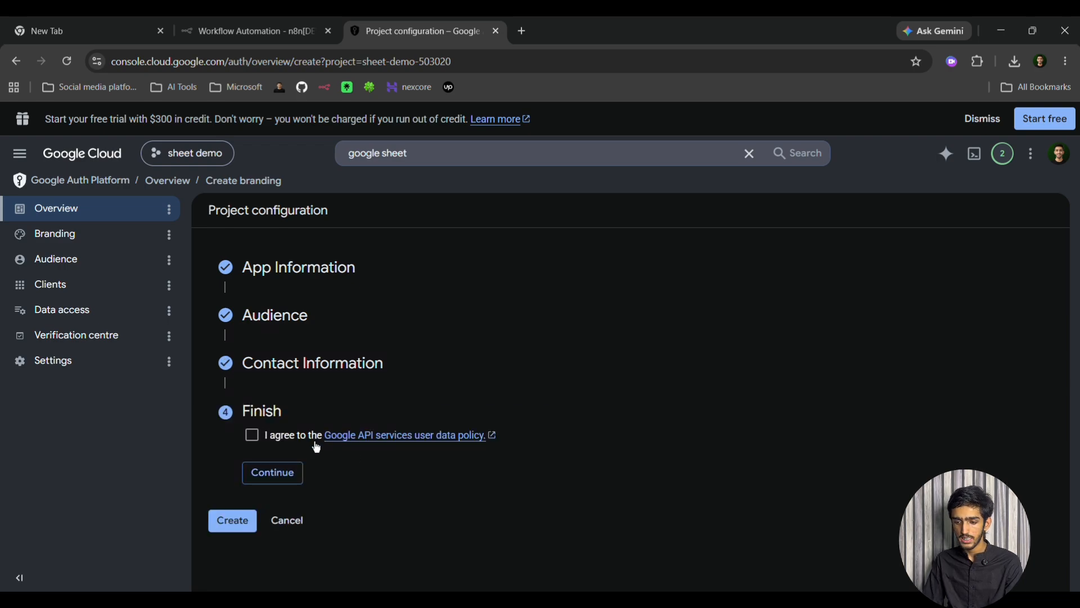
Step: Agree to the Google API services user data policy and create the OAuth configuration
{"action": "left_click", "coordinate": [252, 435]}
{"action": "left_click", "coordinate": [253, 479]}
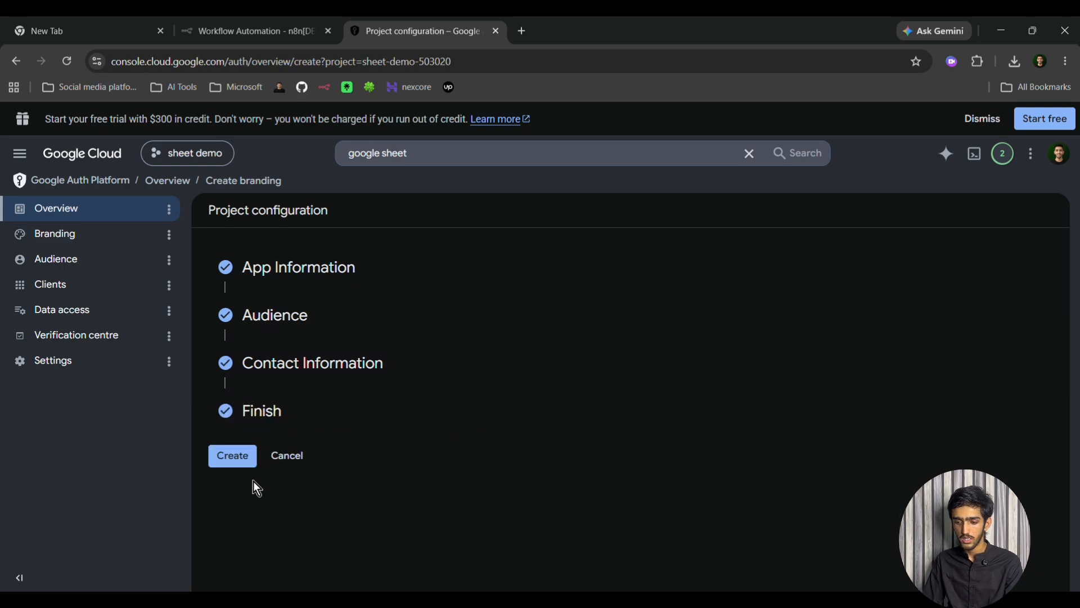
{"action": "left_click", "coordinate": [236, 457]}
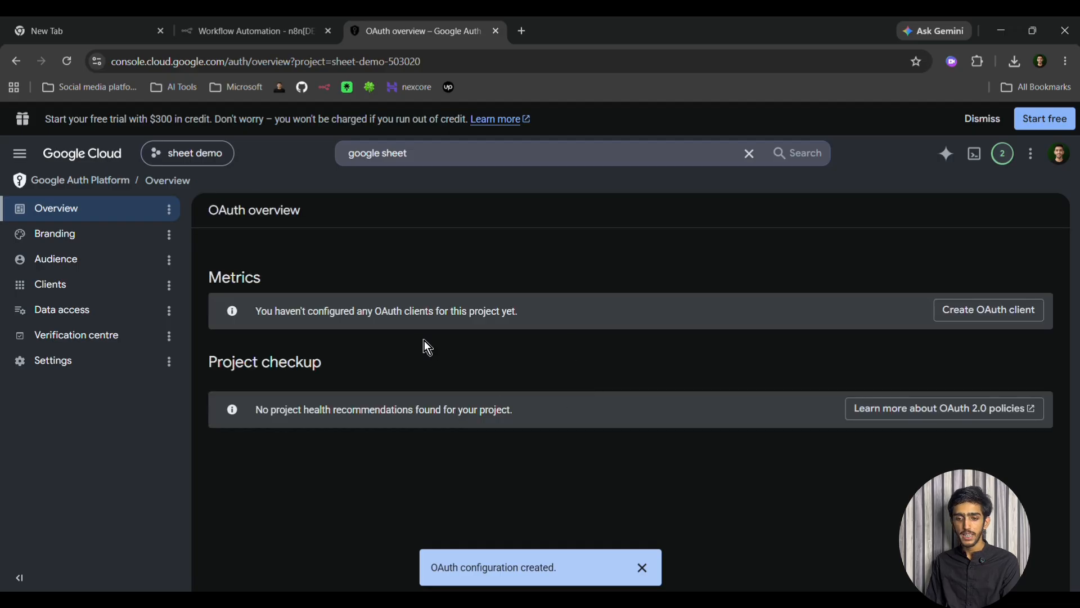
Step: Start a new OAuth client with the application type Web application, keeping the name "Web client 1"
{"action": "left_click", "coordinate": [996, 316]}
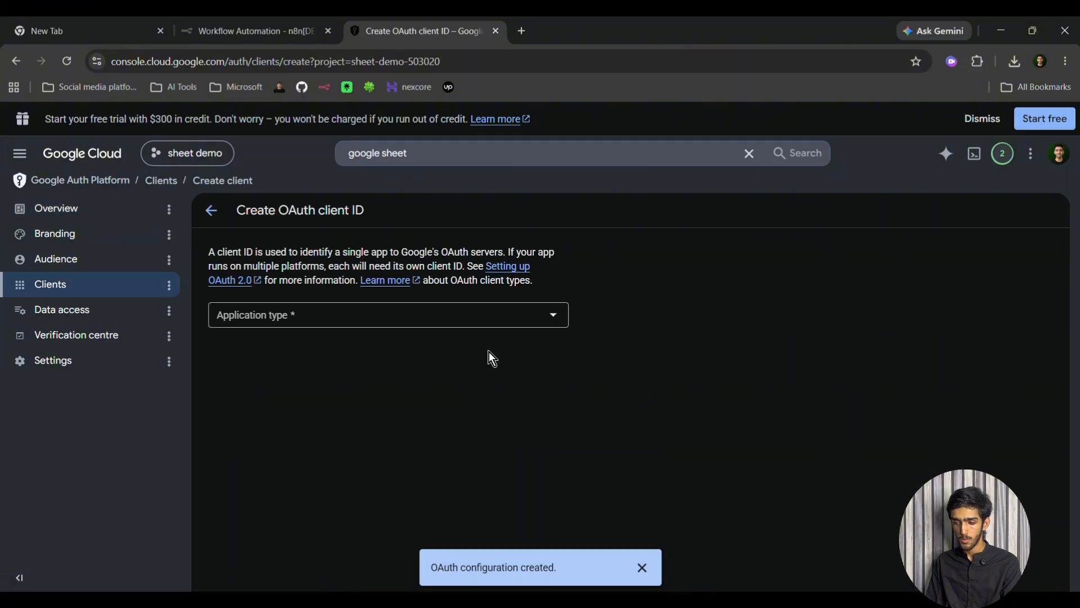
{"action": "left_click", "coordinate": [345, 320]}
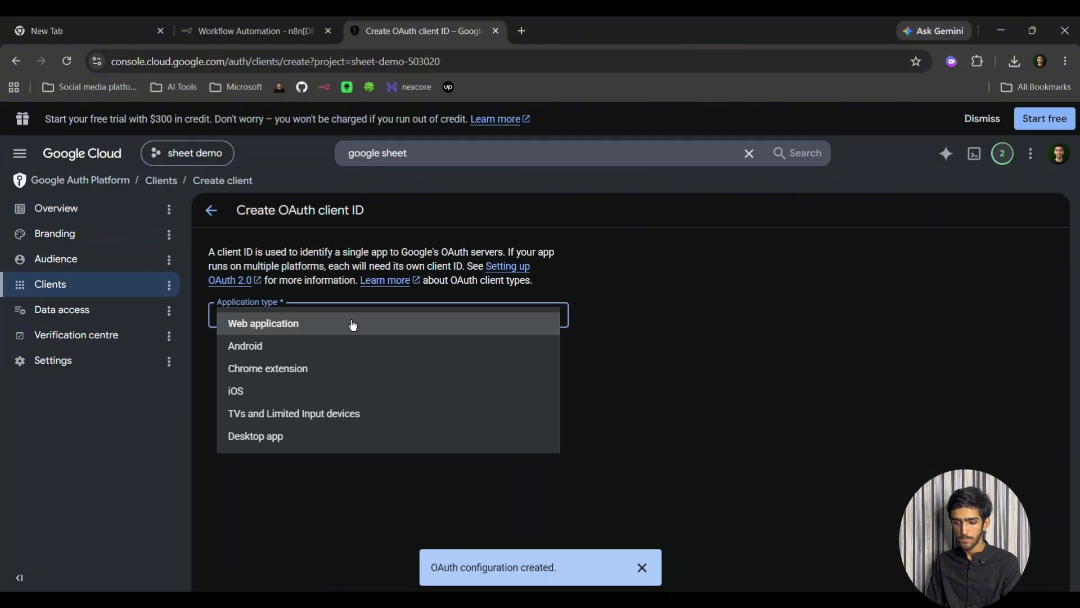
{"action": "left_click", "coordinate": [304, 326]}
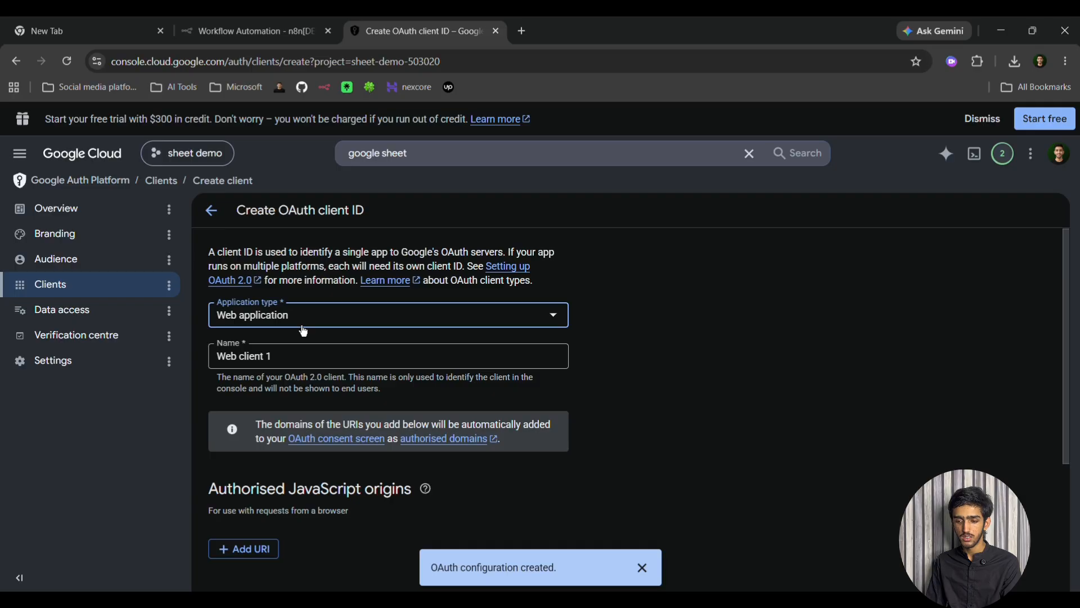
{"action": "left_click", "coordinate": [285, 360]}
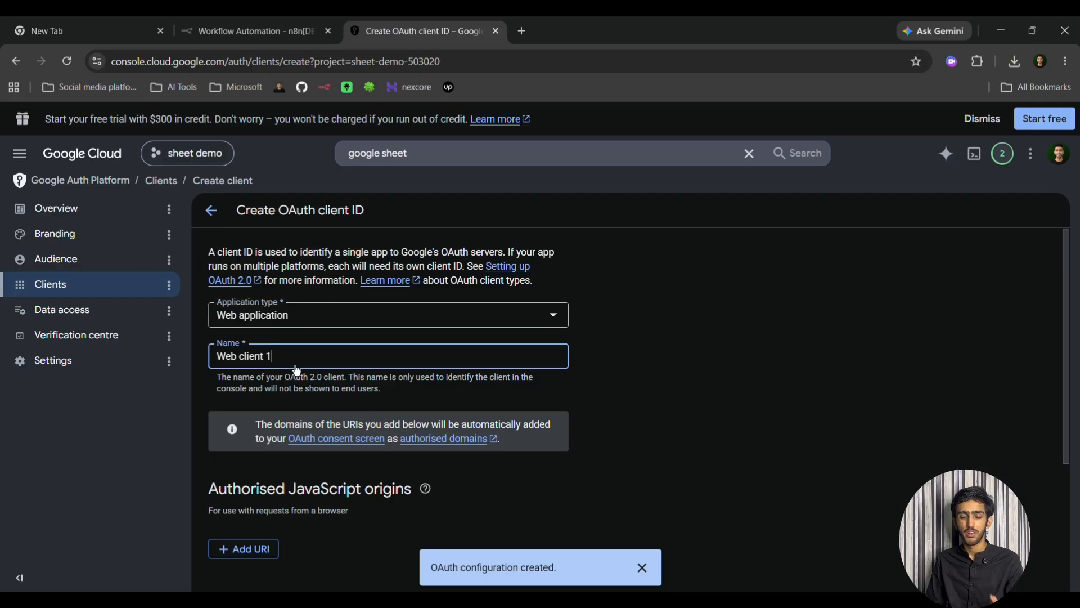
{"action": "scroll", "coordinate": [300, 376], "scroll_direction": "down", "scroll_amount": 3}
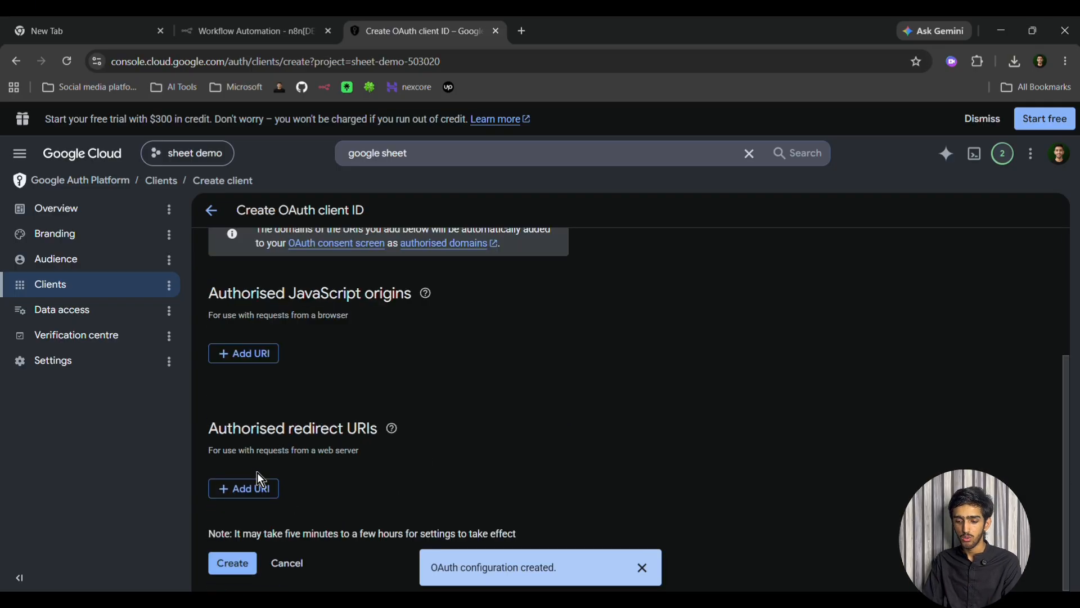
Step: Copy the OAuth redirect URL from the n8n Google Sheets credential and add it as the client's authorised redirect URI
{"action": "left_click", "coordinate": [252, 488]}
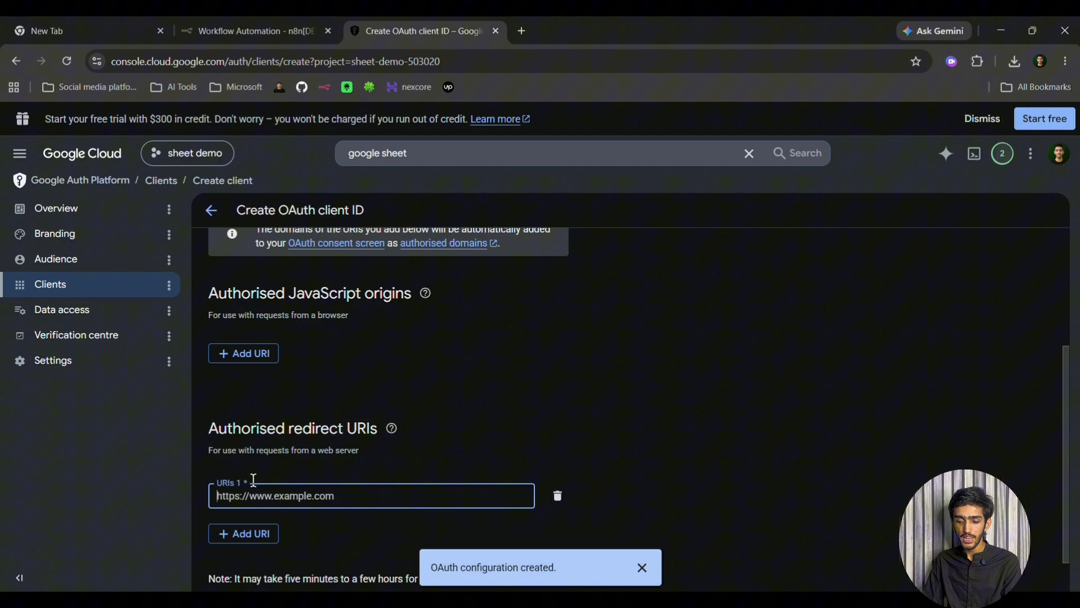
{"action": "left_click", "coordinate": [228, 20]}
{"action": "left_click", "coordinate": [414, 246]}
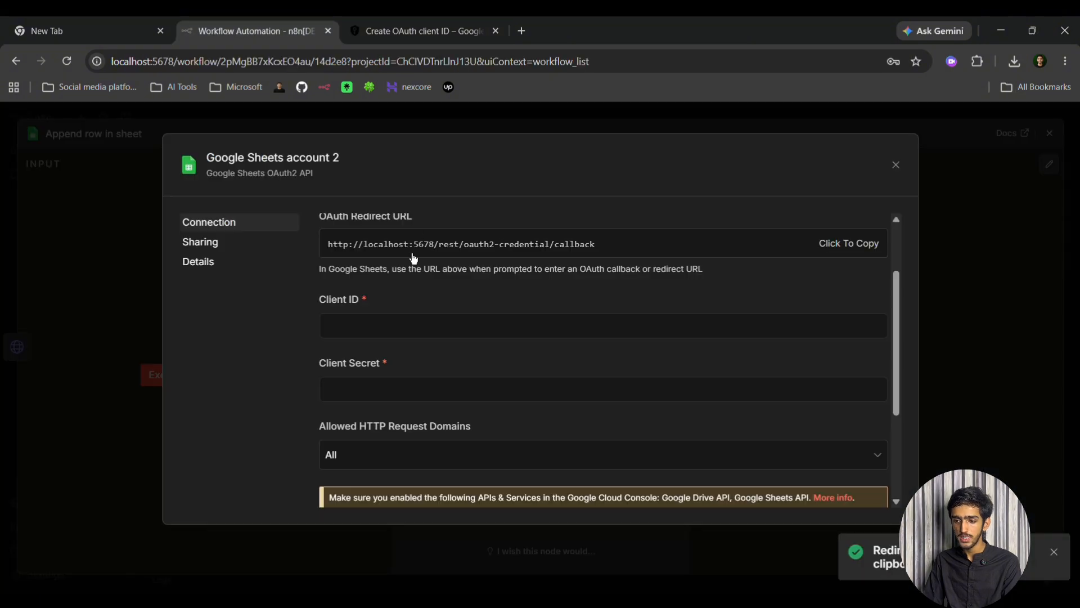
{"action": "left_click", "coordinate": [403, 17]}
{"action": "left_click", "coordinate": [313, 494]}
{"action": "key", "text": "ctrl+v"}
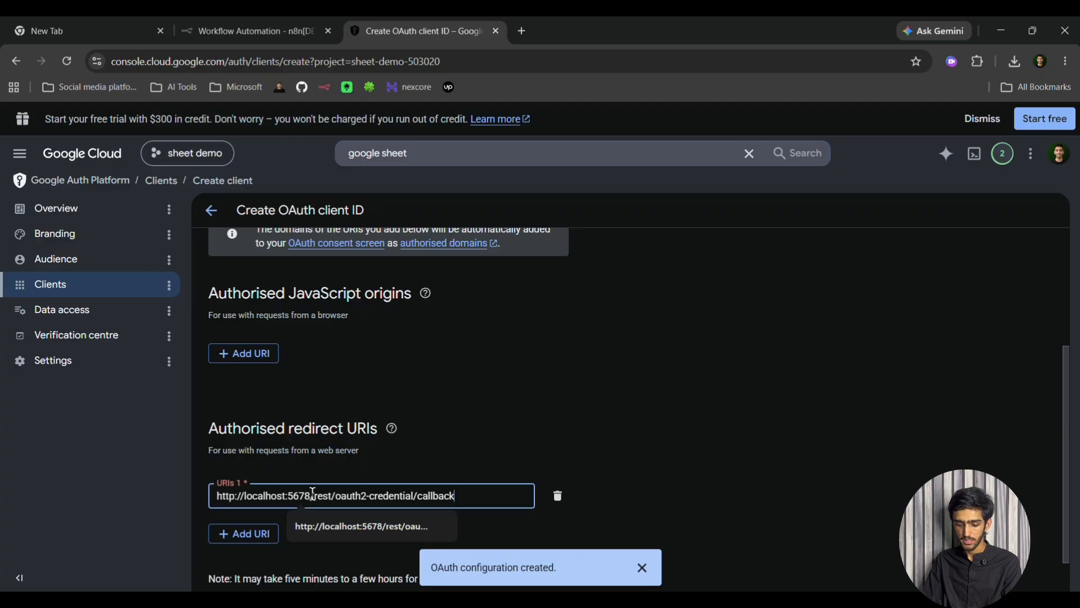
{"action": "scroll", "coordinate": [281, 534], "scroll_direction": "down", "scroll_amount": 1}
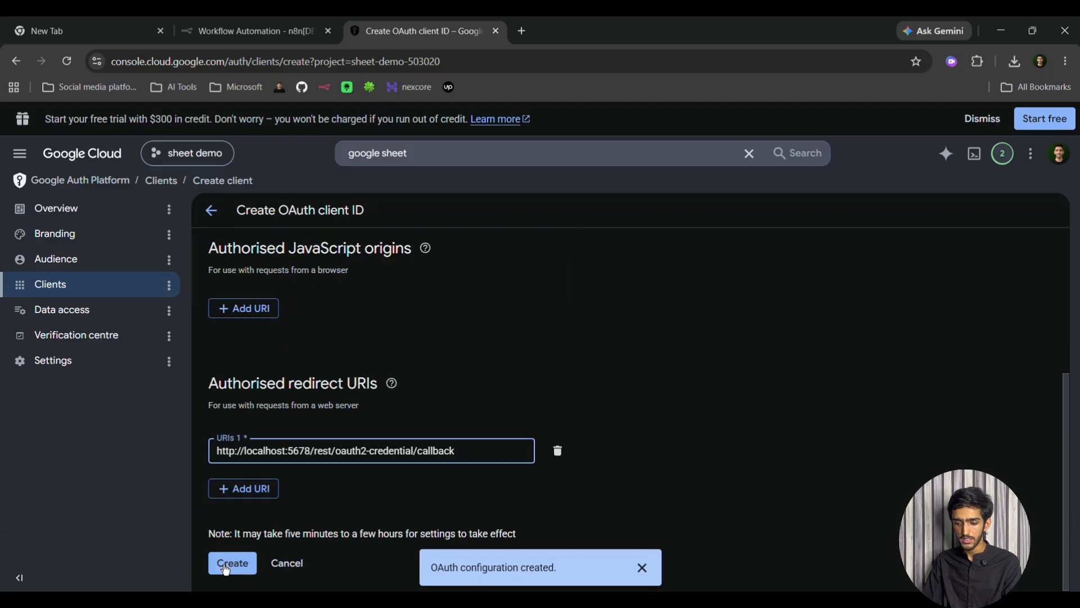
Step: Create the OAuth client and copy its client ID into the Client ID field of the n8n Google Sheets credential
{"action": "left_click", "coordinate": [225, 567]}
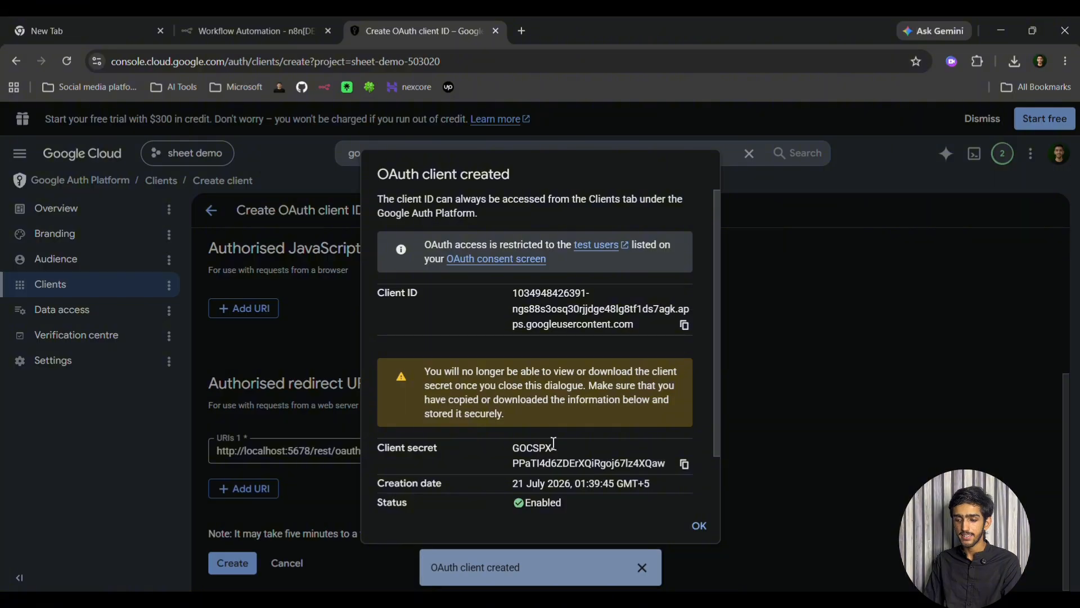
{"action": "left_click", "coordinate": [685, 324]}
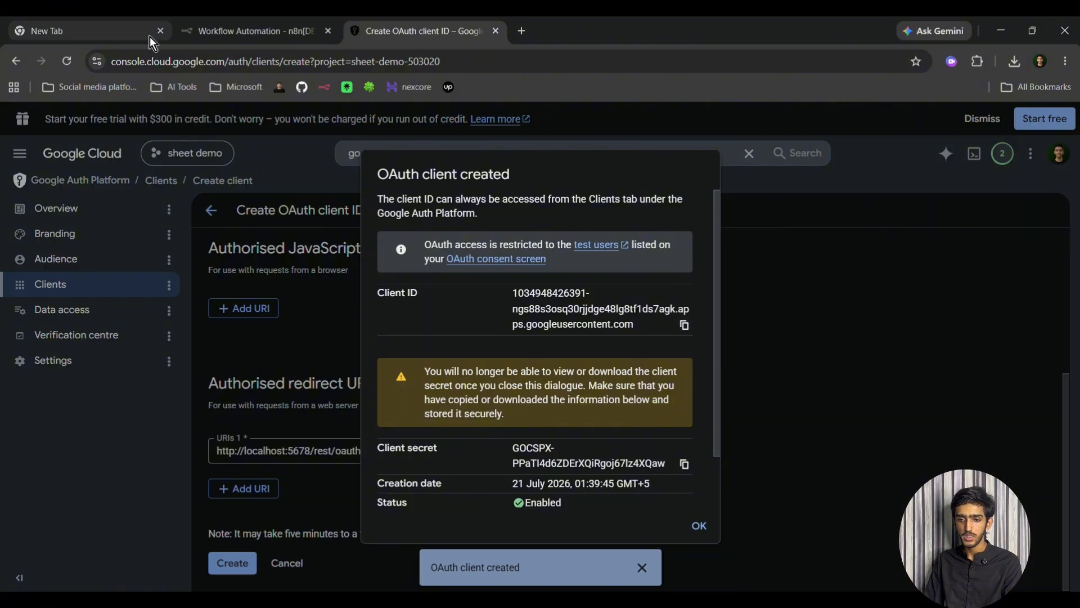
{"action": "left_click", "coordinate": [255, 38]}
{"action": "left_click", "coordinate": [361, 329]}
{"action": "key", "text": "ctrl+v"}
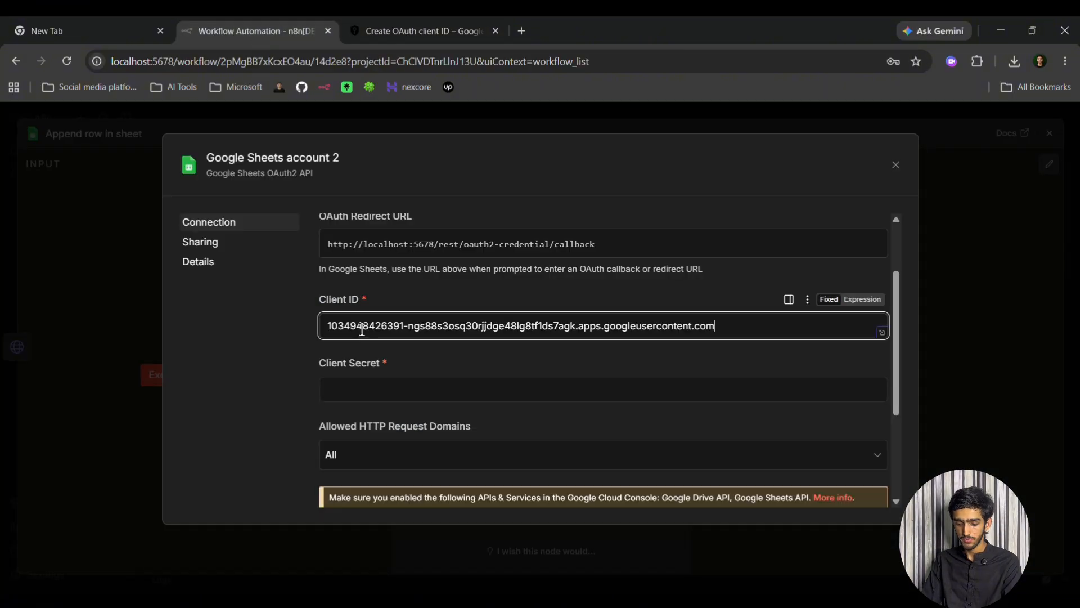
Step: Copy the new OAuth client's secret from Google Cloud into the Client Secret field of the n8n Google Sheets credential
{"action": "left_click", "coordinate": [411, 31]}
{"action": "scroll", "coordinate": [684, 405], "scroll_direction": "down", "scroll_amount": 1}
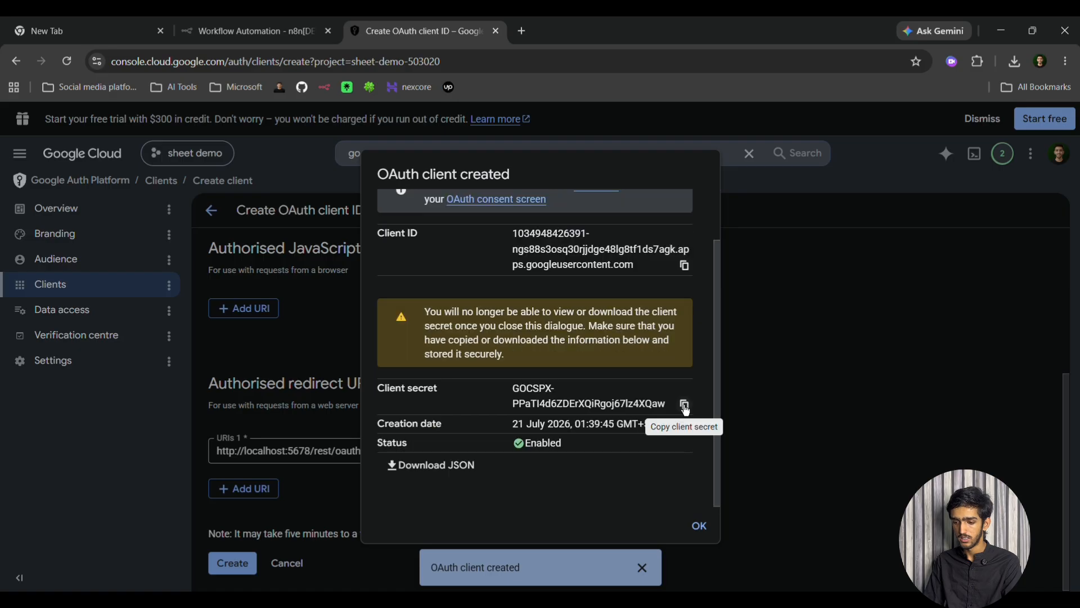
{"action": "left_click", "coordinate": [684, 404]}
{"action": "left_click", "coordinate": [265, 25]}
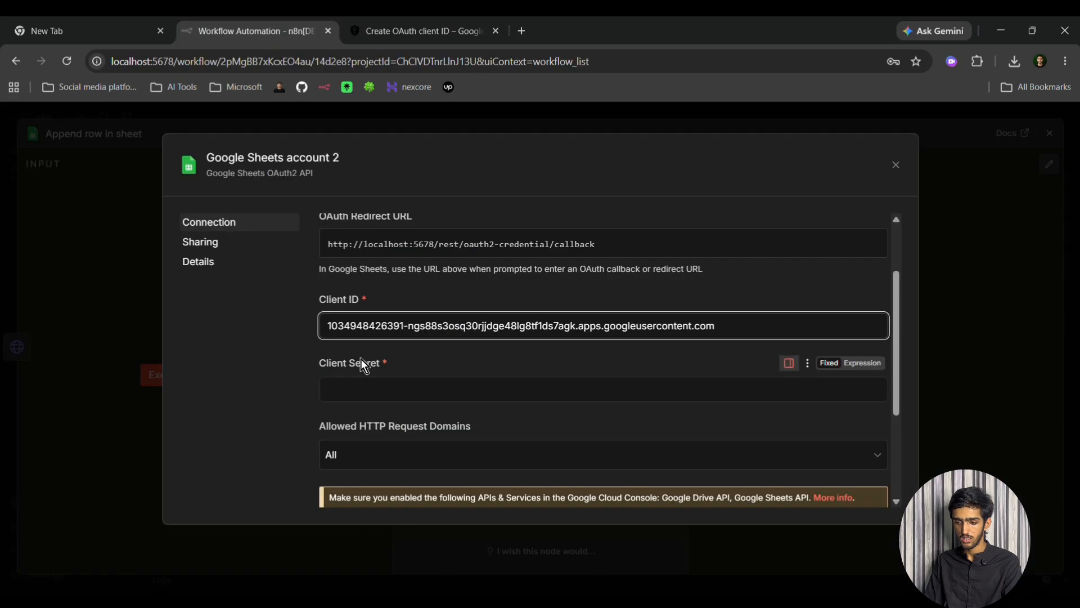
{"action": "left_click", "coordinate": [352, 388]}
{"action": "key", "text": "ctrl+v"}
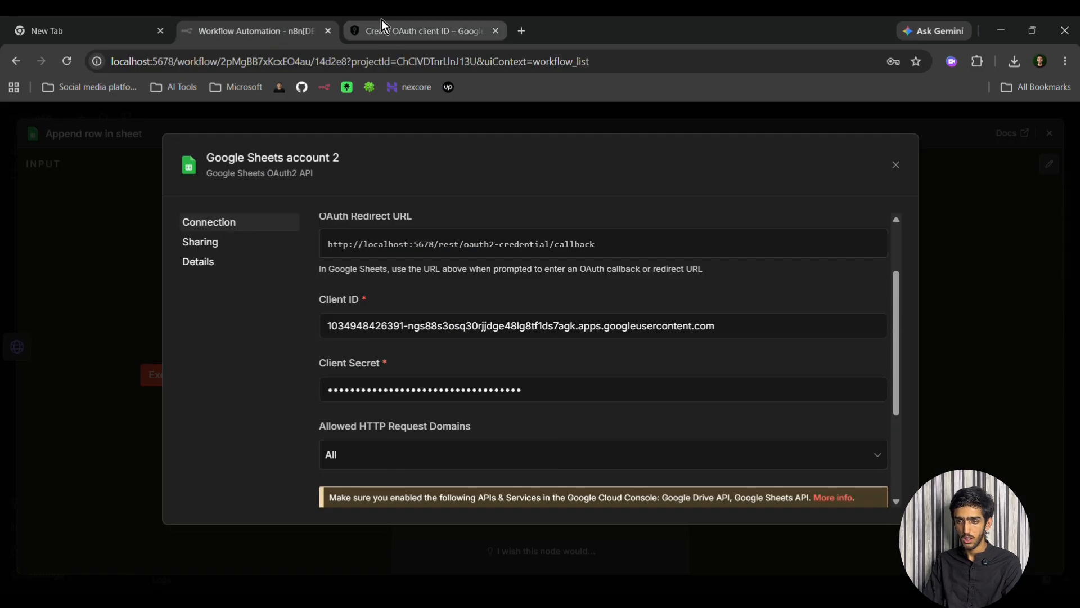
Step: Dismiss the client details in Google Cloud and add the Google account's email address as a test user in the Audience settings
{"action": "left_click", "coordinate": [385, 31]}
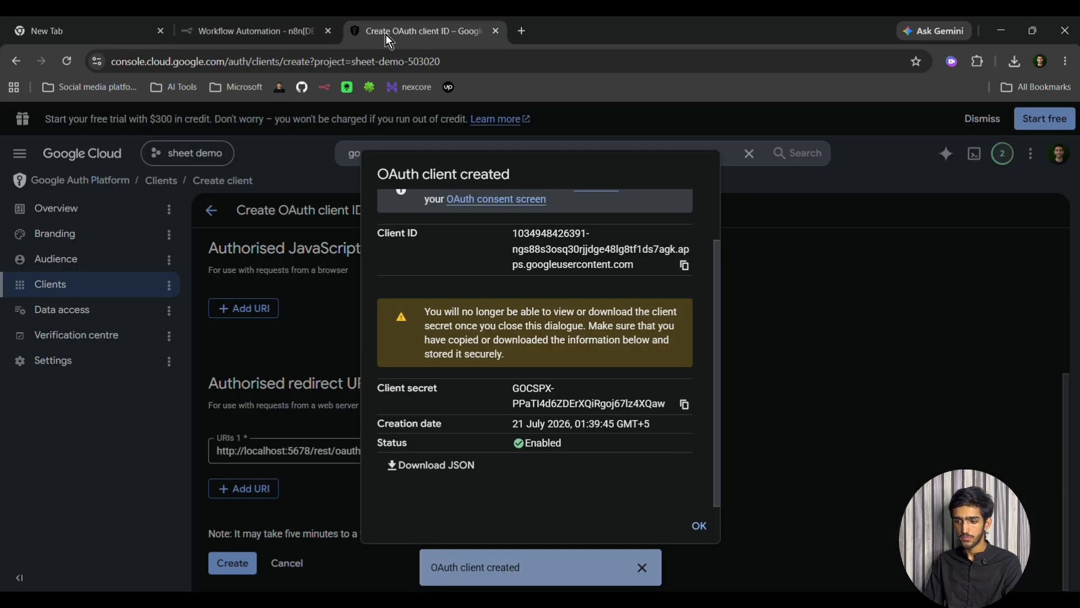
{"action": "left_click", "coordinate": [698, 526]}
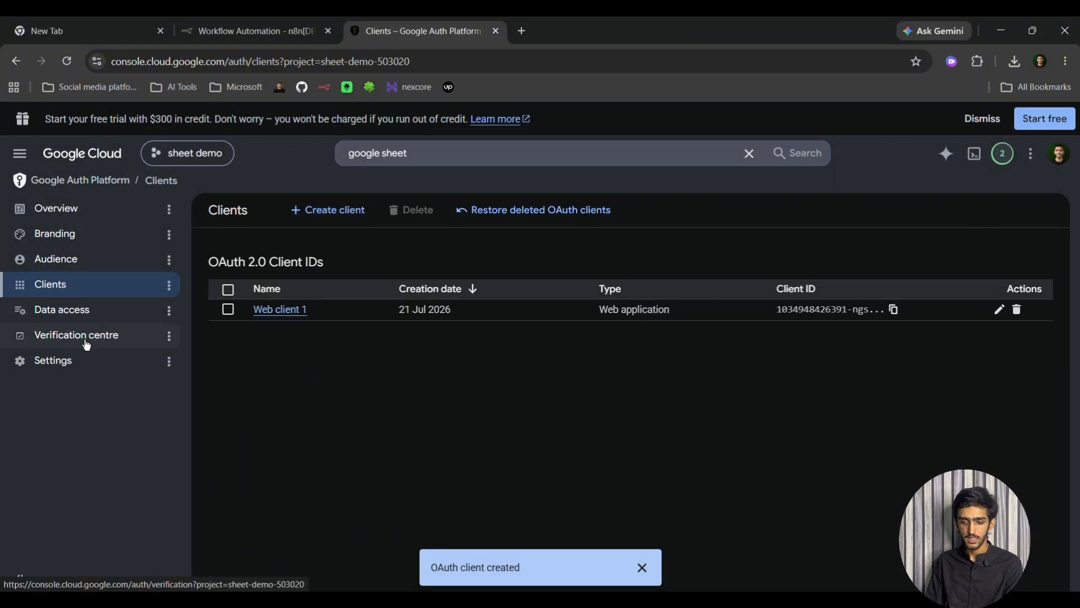
{"action": "left_click", "coordinate": [72, 268]}
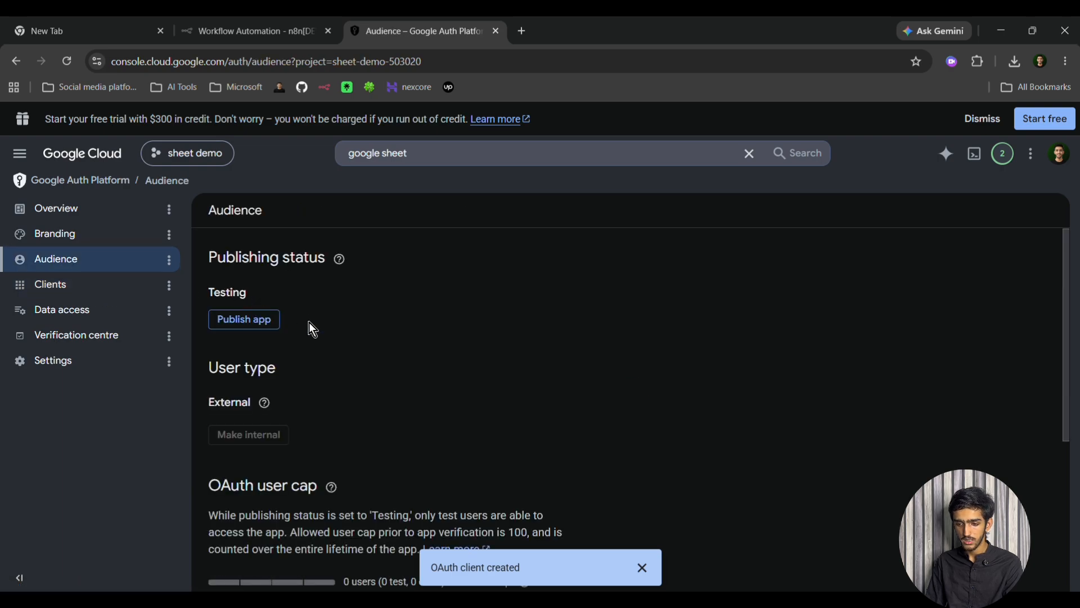
{"action": "scroll", "coordinate": [241, 326], "scroll_direction": "down", "scroll_amount": 4}
{"action": "scroll", "coordinate": [241, 328], "scroll_direction": "down", "scroll_amount": 1}
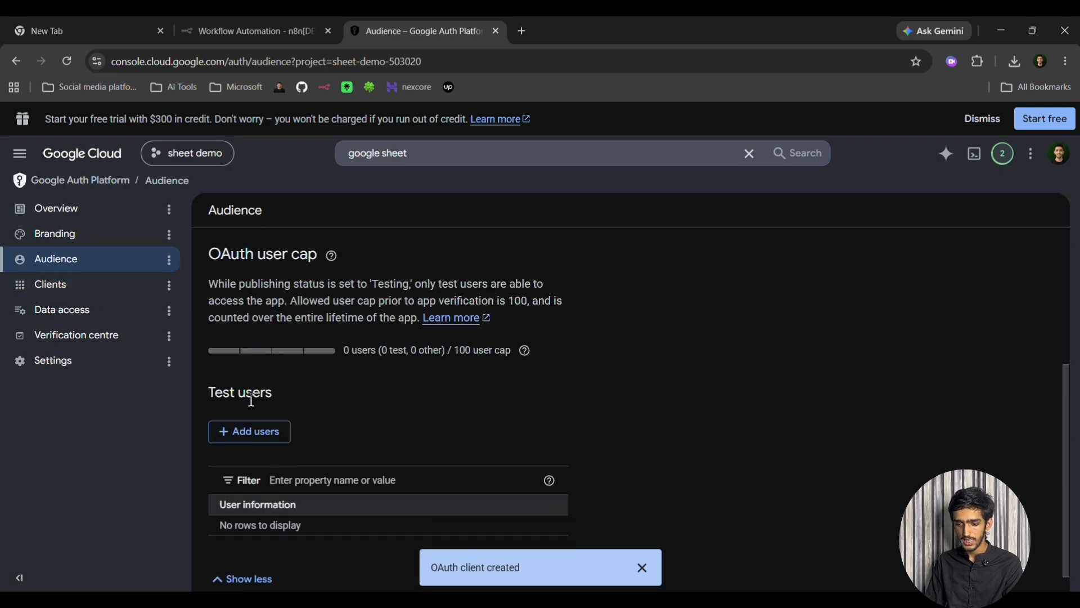
{"action": "left_click", "coordinate": [254, 431]}
{"action": "left_click", "coordinate": [633, 251]}
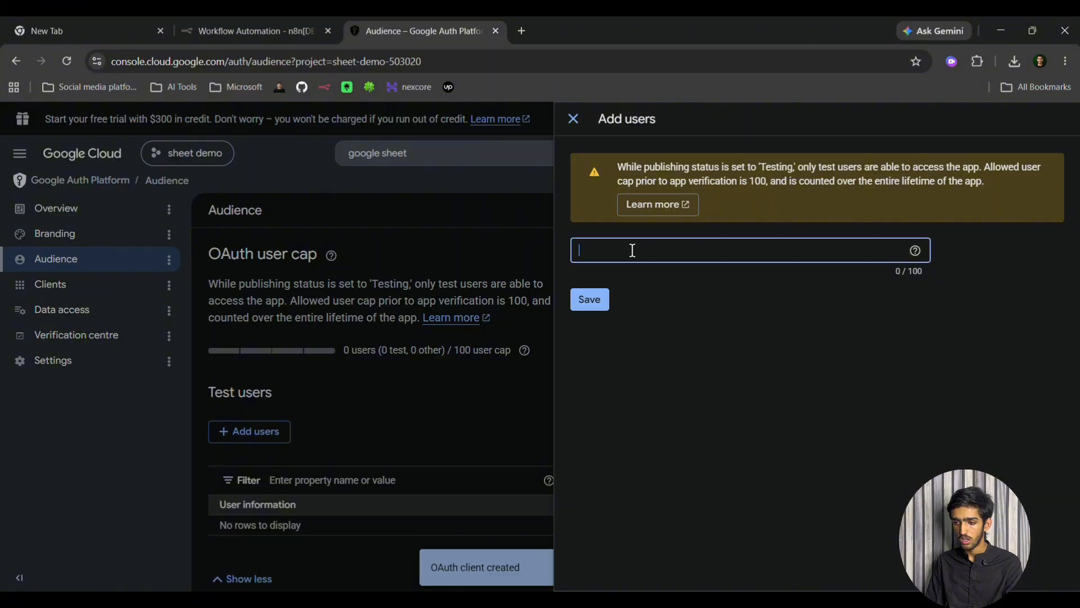
{"action": "type", "text": "s...@gmail"}
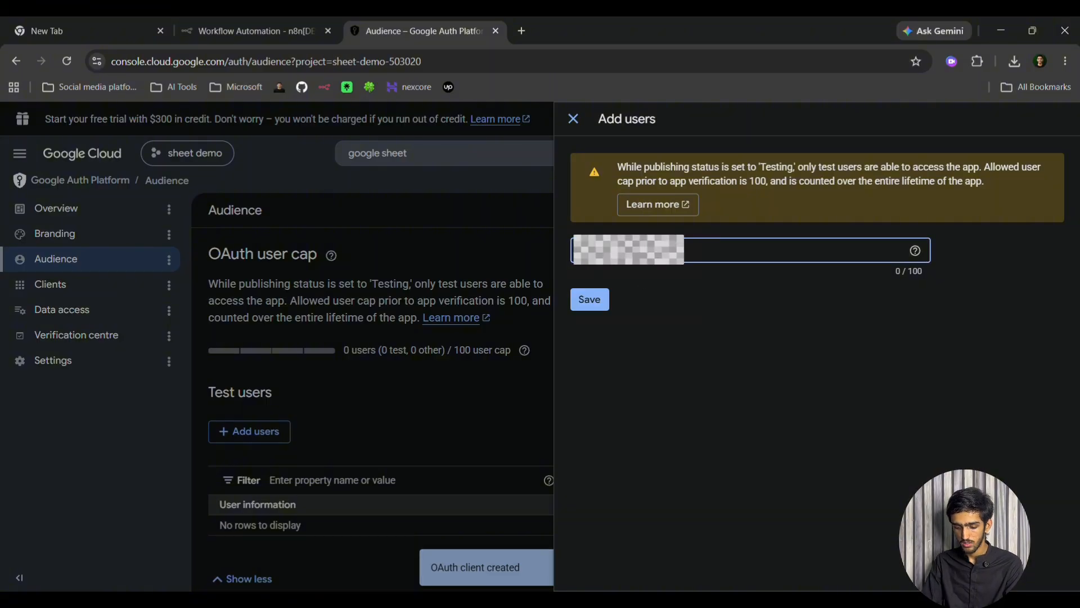
{"action": "key", "text": "Return"}
{"action": "key", "text": "BackSpace"}
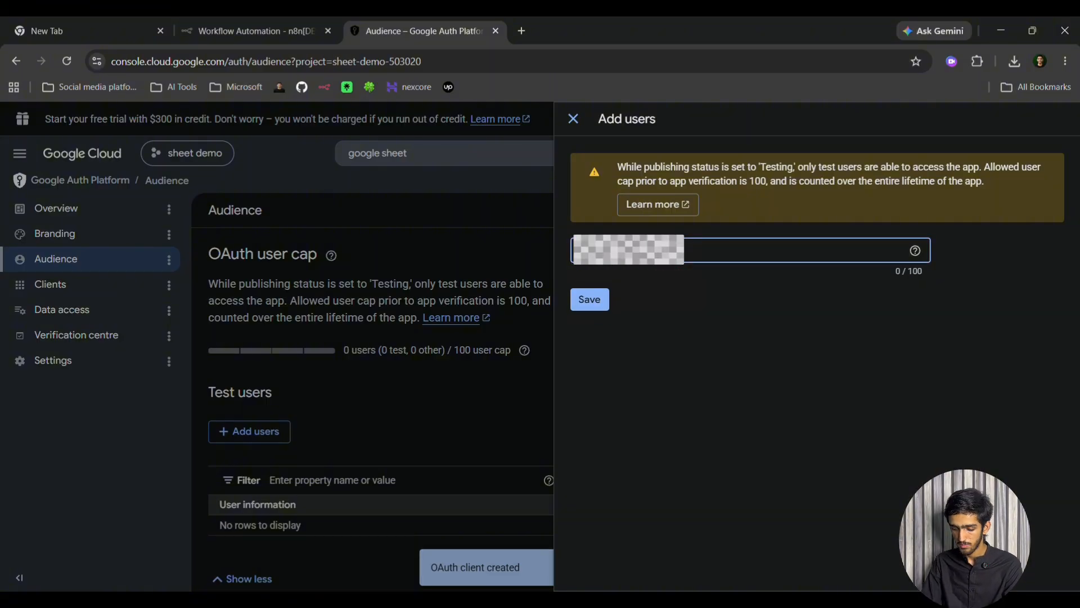
{"action": "type", "text": ".com"}
{"action": "key", "text": "Return"}
{"action": "left_click", "coordinate": [594, 306]}
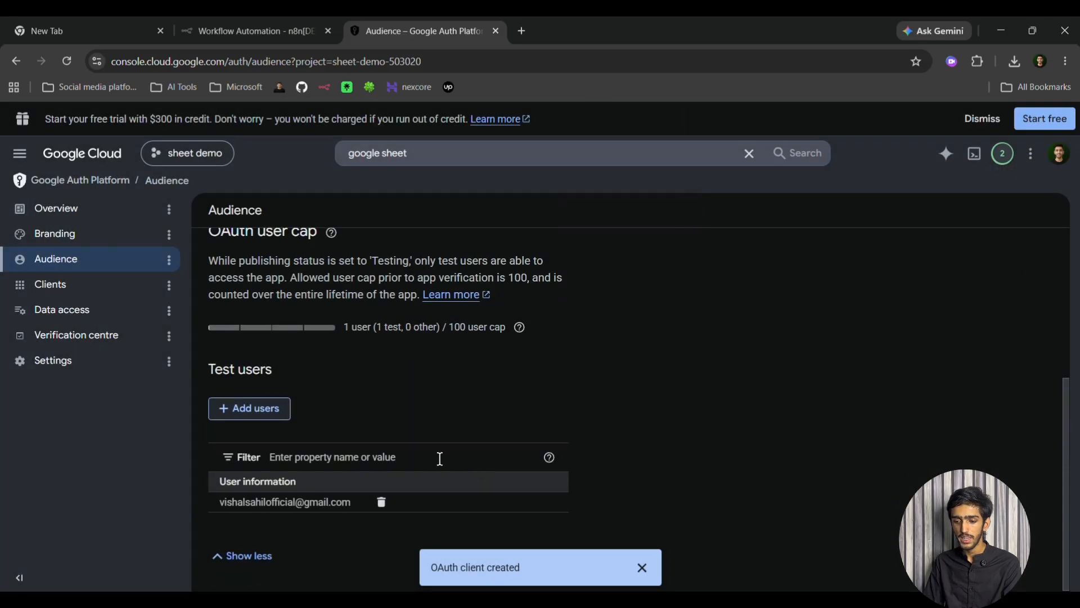
{"action": "scroll", "coordinate": [400, 447], "scroll_direction": "up", "scroll_amount": 5}
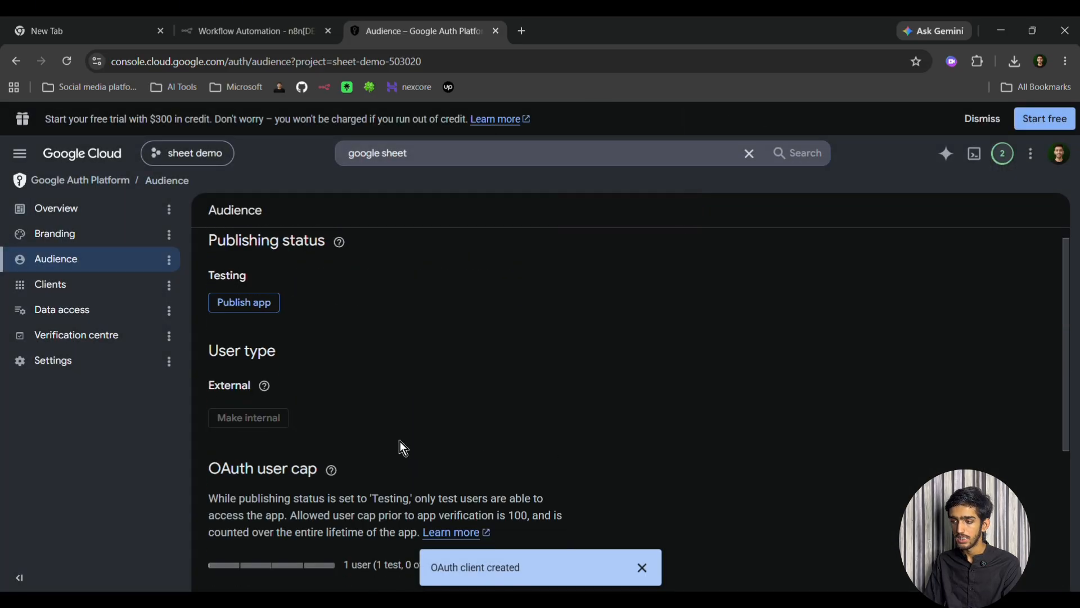
Step: Sign in with Google from the n8n credential, grant sheet demo all requested access, and close the credential and node without updating the browser's saved password
{"action": "left_click", "coordinate": [273, 25]}
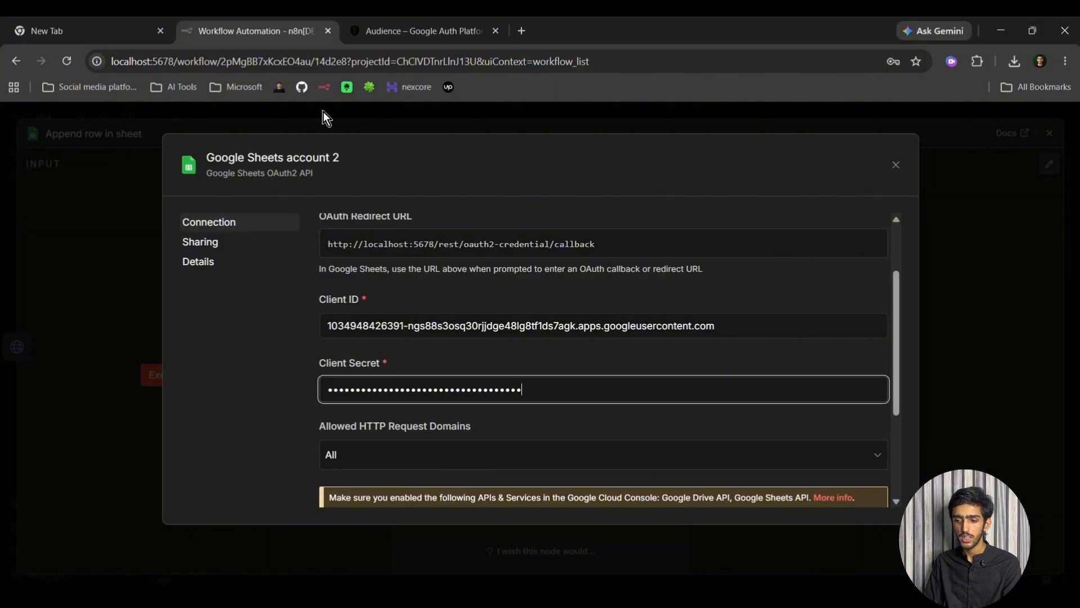
{"action": "scroll", "coordinate": [475, 393], "scroll_direction": "down", "scroll_amount": 3}
{"action": "left_click", "coordinate": [396, 382]}
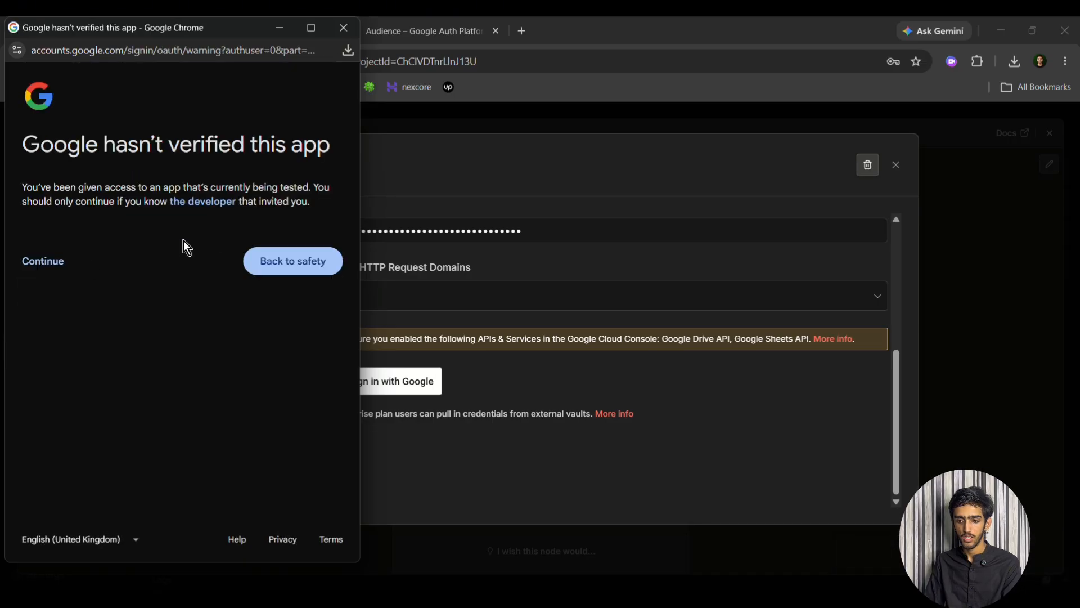
{"action": "left_click", "coordinate": [55, 268]}
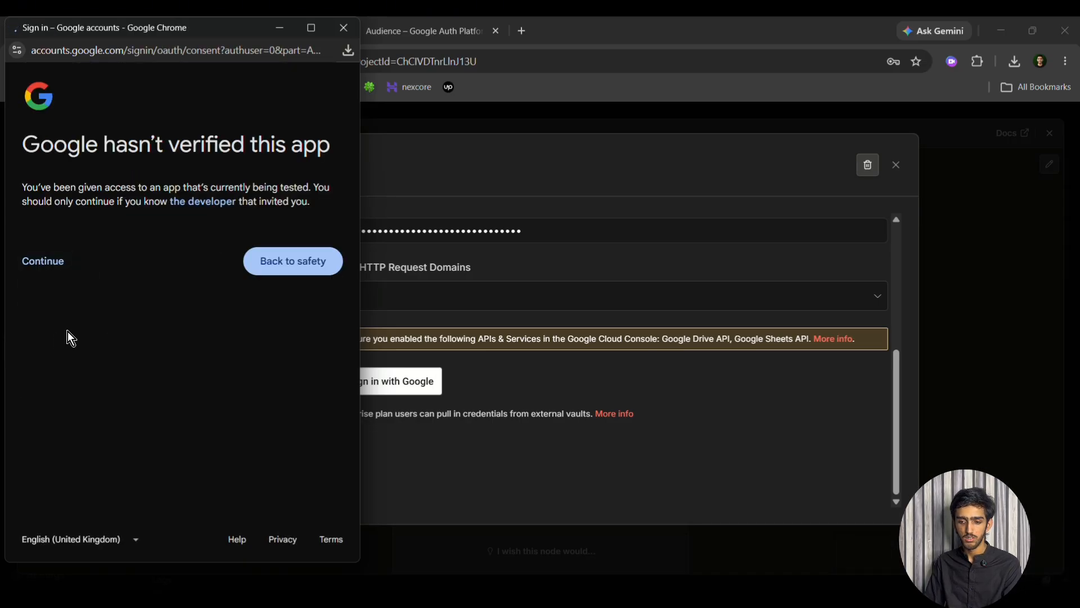
{"action": "left_click", "coordinate": [31, 290]}
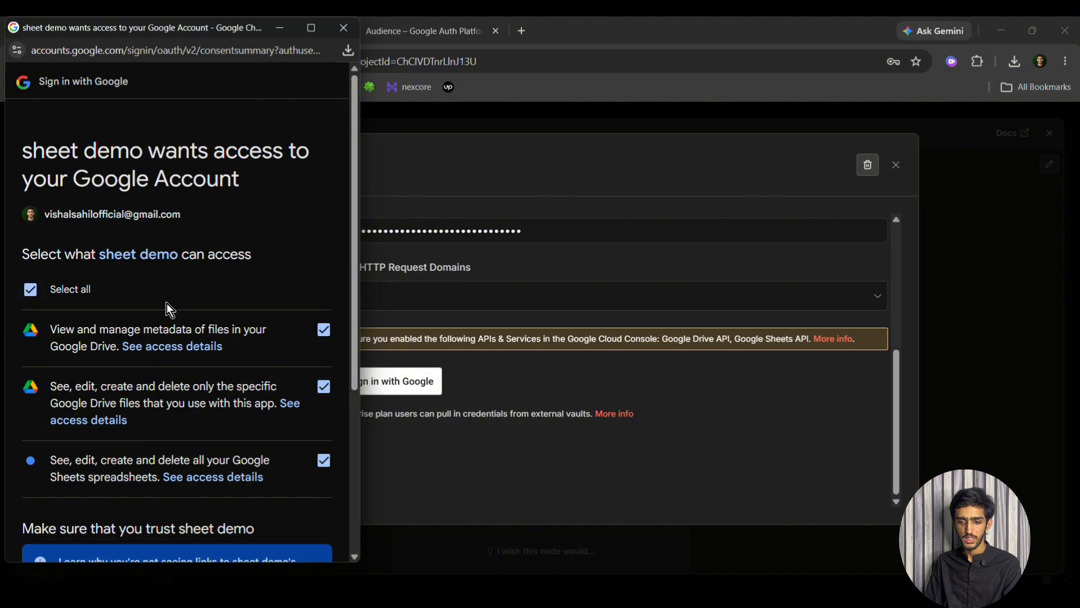
{"action": "scroll", "coordinate": [180, 332], "scroll_direction": "down", "scroll_amount": 5}
{"action": "left_click", "coordinate": [243, 485]}
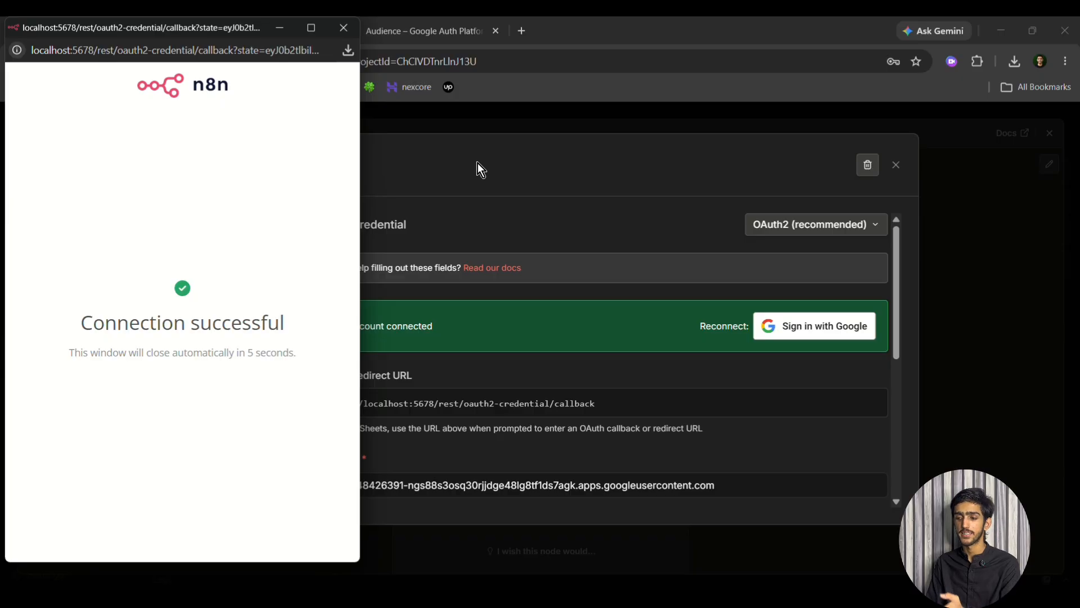
{"action": "left_click", "coordinate": [346, 33]}
{"action": "left_click", "coordinate": [488, 121]}
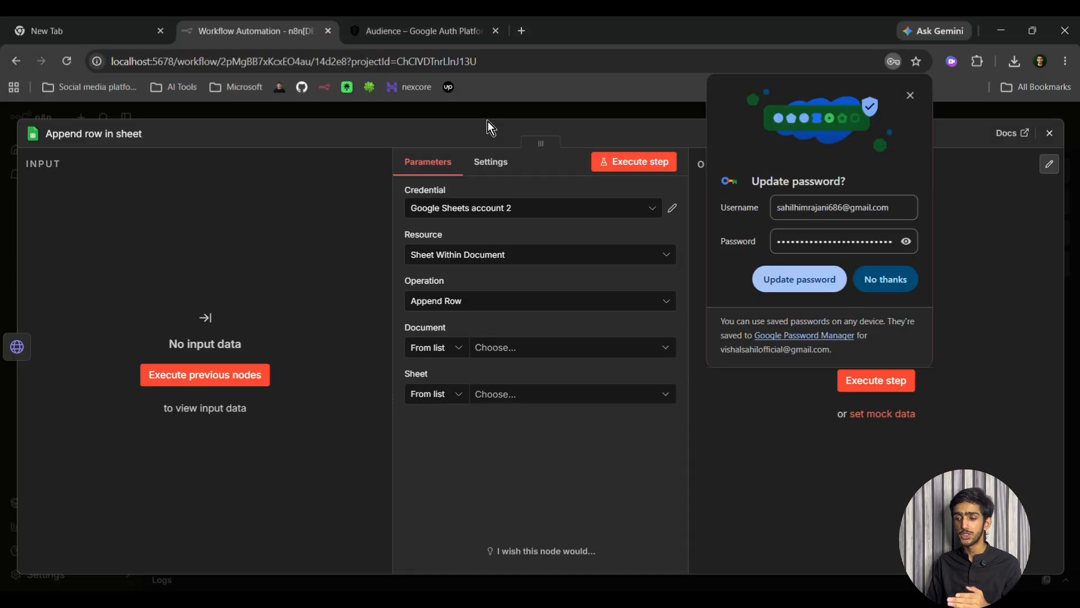
{"action": "left_click", "coordinate": [888, 283]}
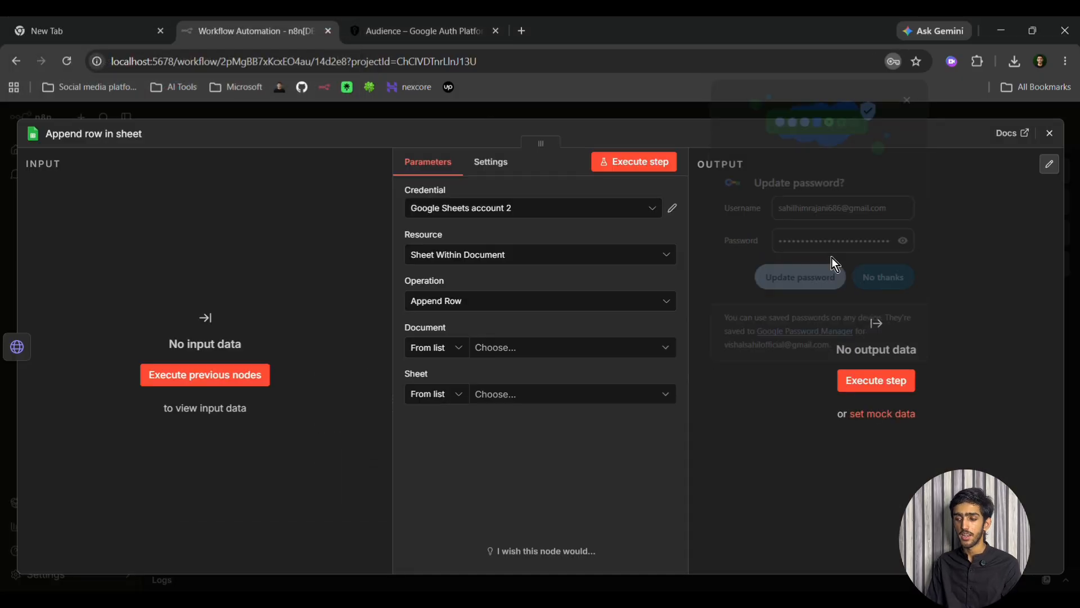
{"action": "left_click", "coordinate": [606, 110]}
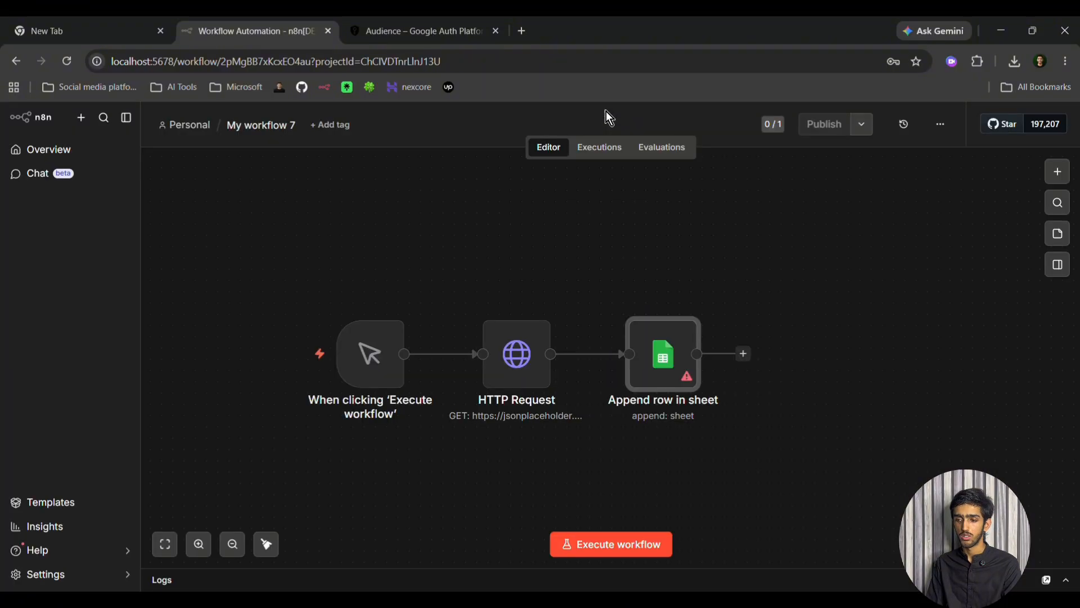
Step: Reopen the Append row in sheet node and check which Google Sheets credential is selected
{"action": "double_click", "coordinate": [653, 330]}
{"action": "left_click", "coordinate": [562, 210]}
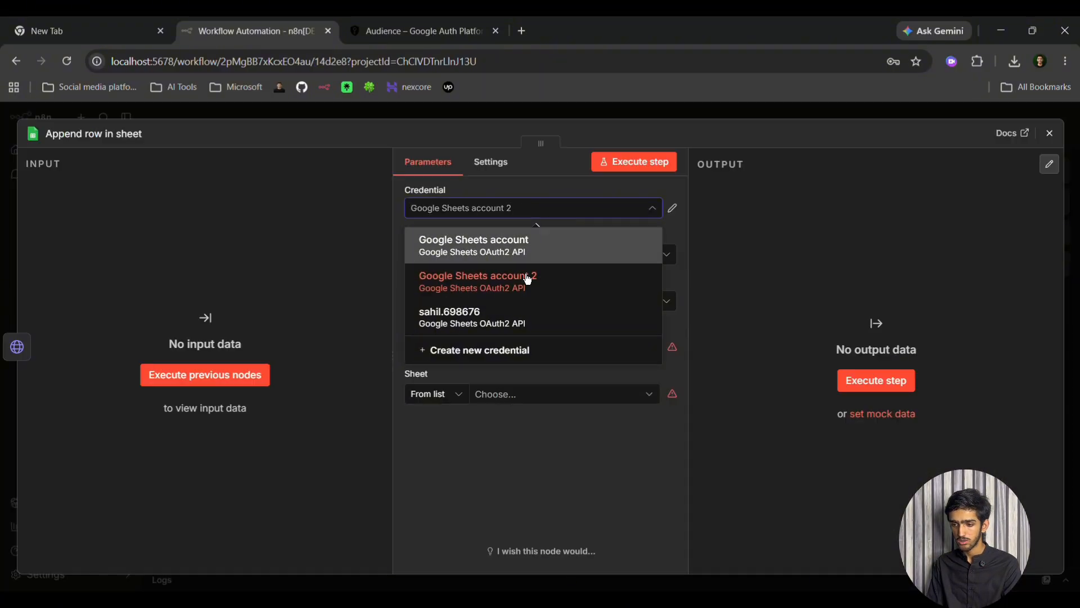
{"action": "left_click", "coordinate": [639, 393]}
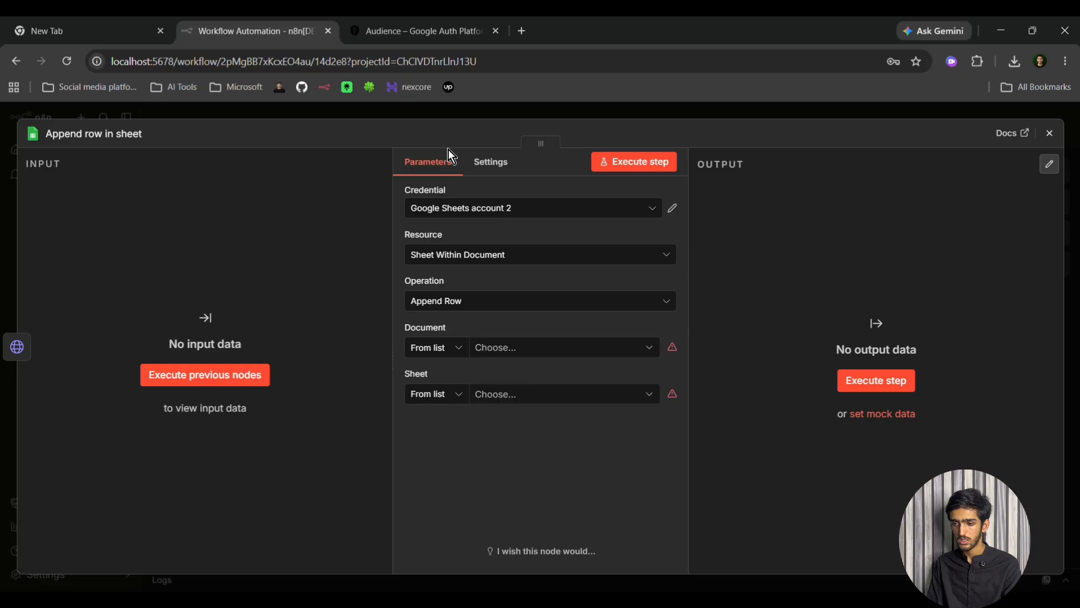
{"action": "left_click", "coordinate": [437, 115]}
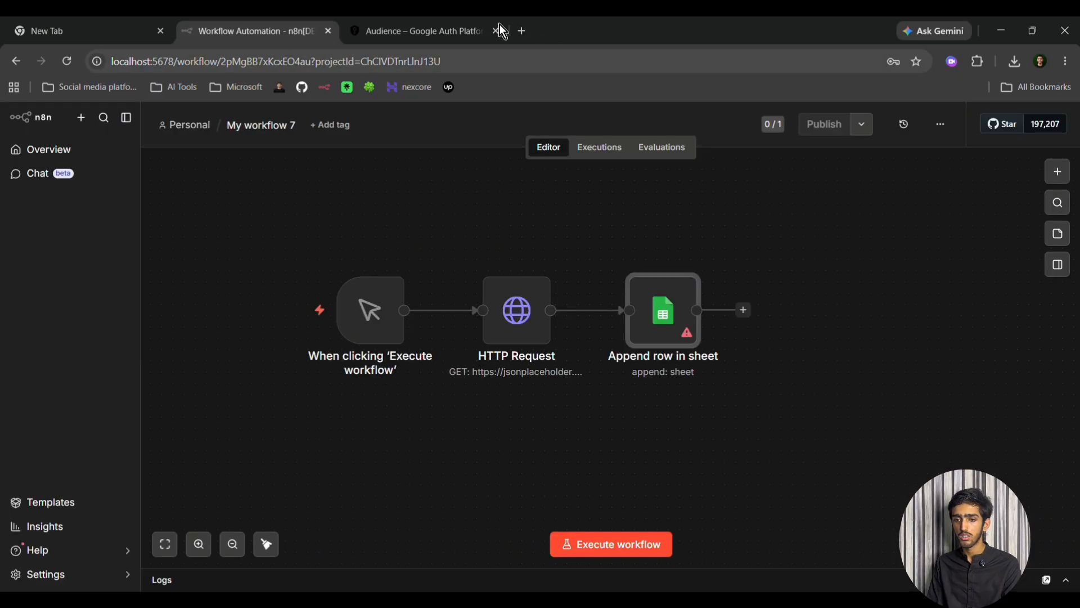
Step: Switch to Google Sheets in the empty browser tab and create a blank spreadsheet
{"action": "left_click", "coordinate": [141, 23]}
{"action": "key", "text": "BackSpace"}
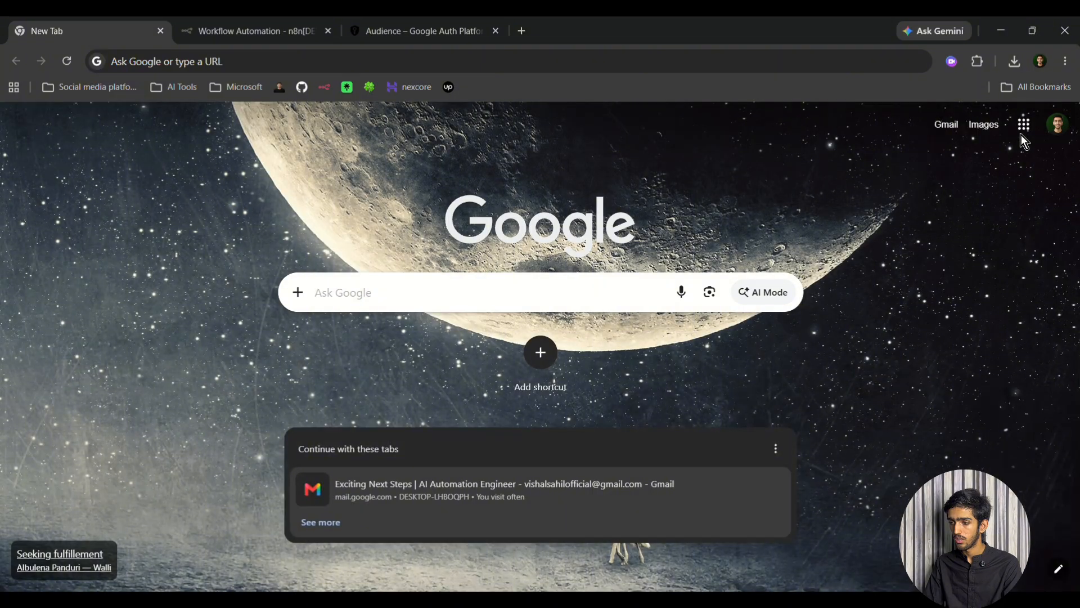
{"action": "left_click", "coordinate": [1024, 124]}
{"action": "scroll", "coordinate": [940, 371], "scroll_direction": "down", "scroll_amount": 2}
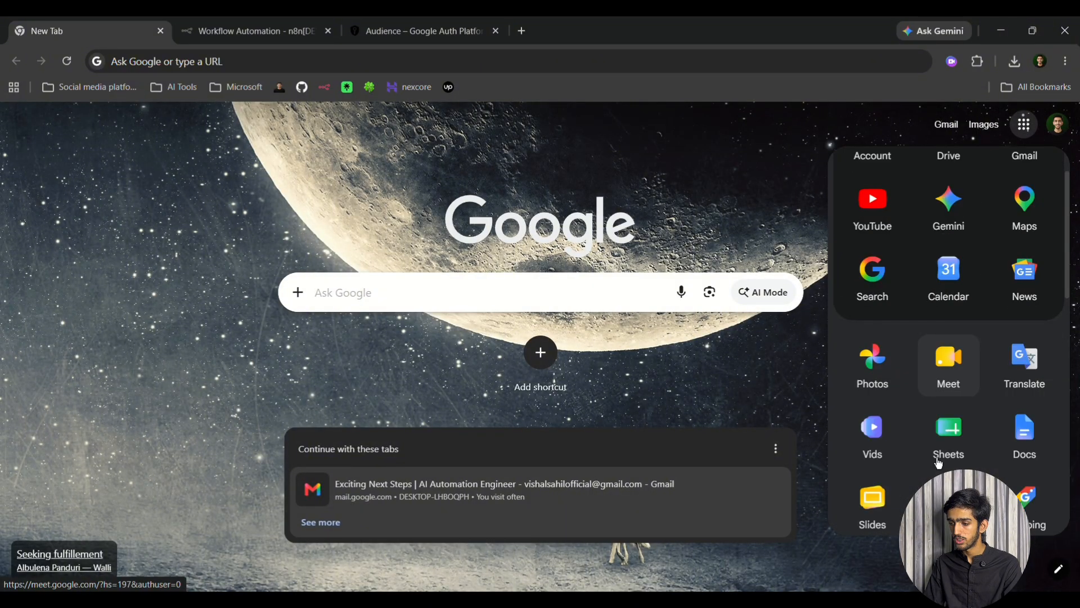
{"action": "left_click", "coordinate": [948, 401]}
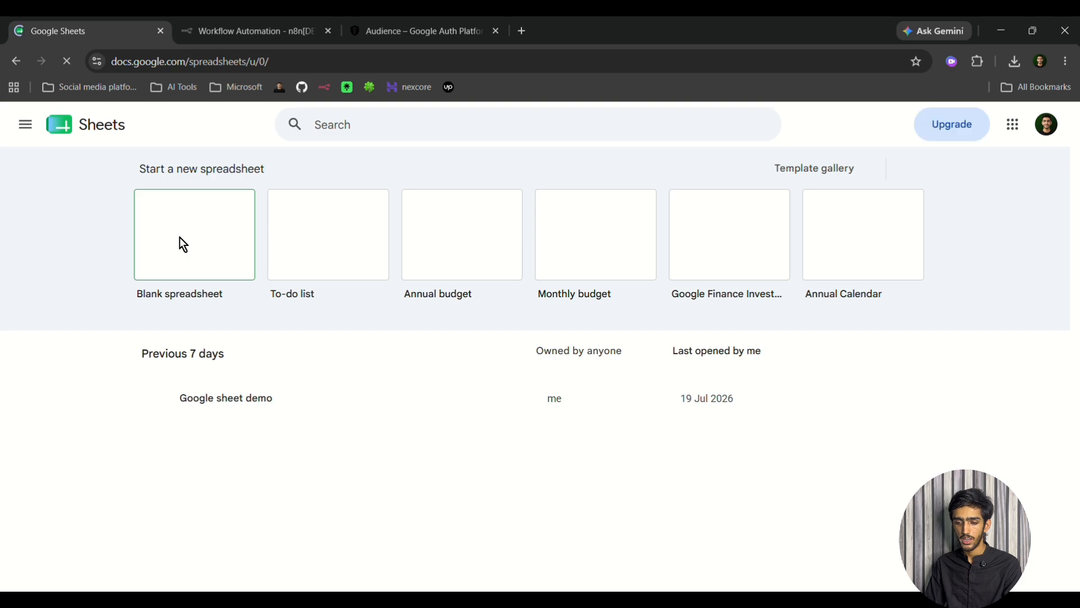
{"action": "left_click", "coordinate": [179, 239]}
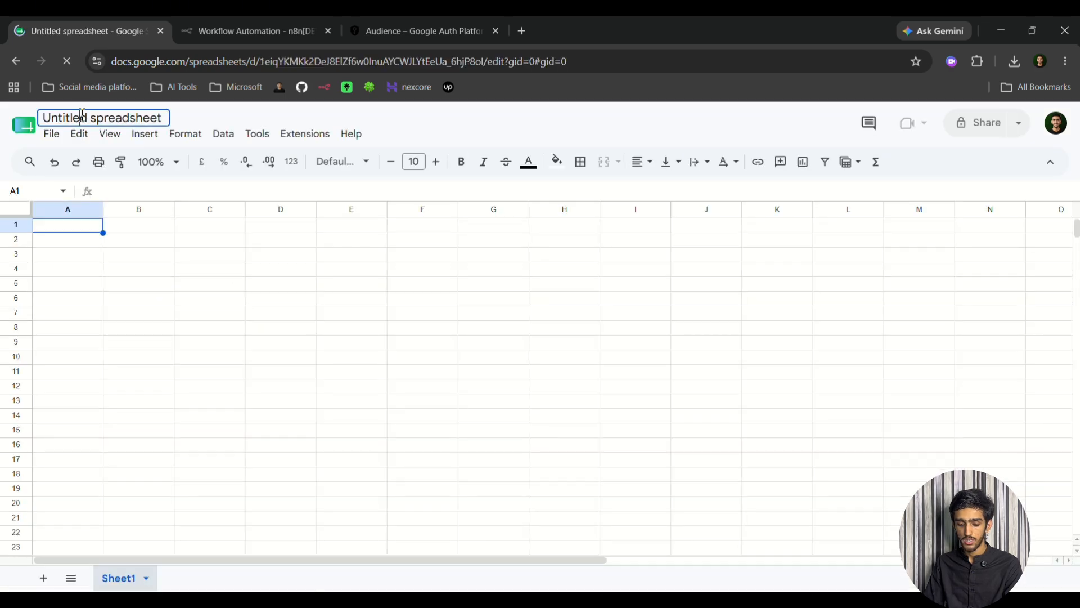
Step: Rename the new spreadsheet as "Sheet demo"
{"action": "key", "text": "ctrl+a"}
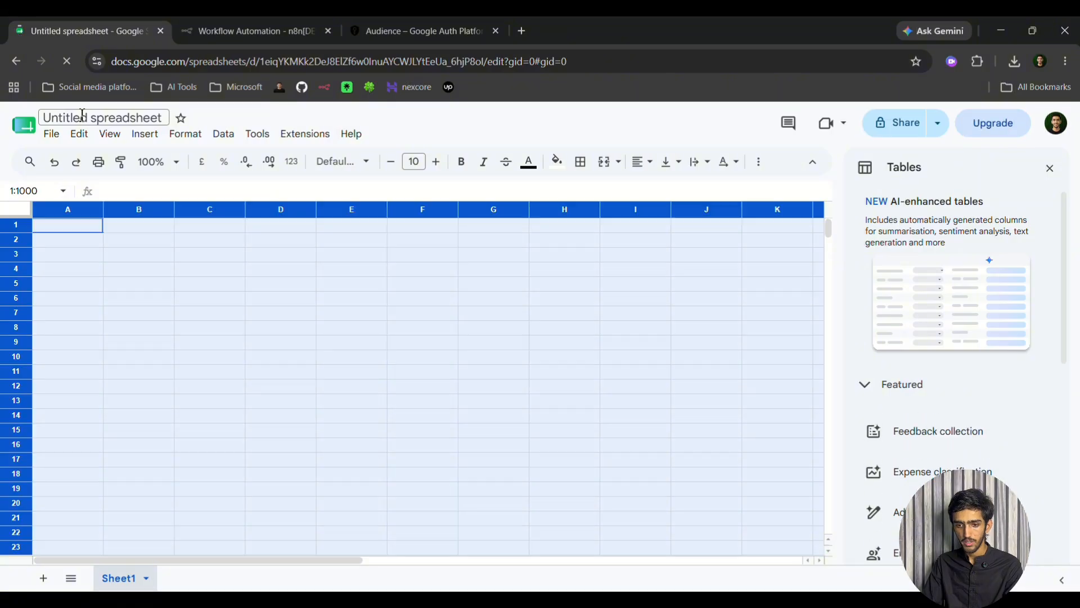
{"action": "left_click", "coordinate": [84, 116]}
{"action": "key", "text": "BackSpace"}
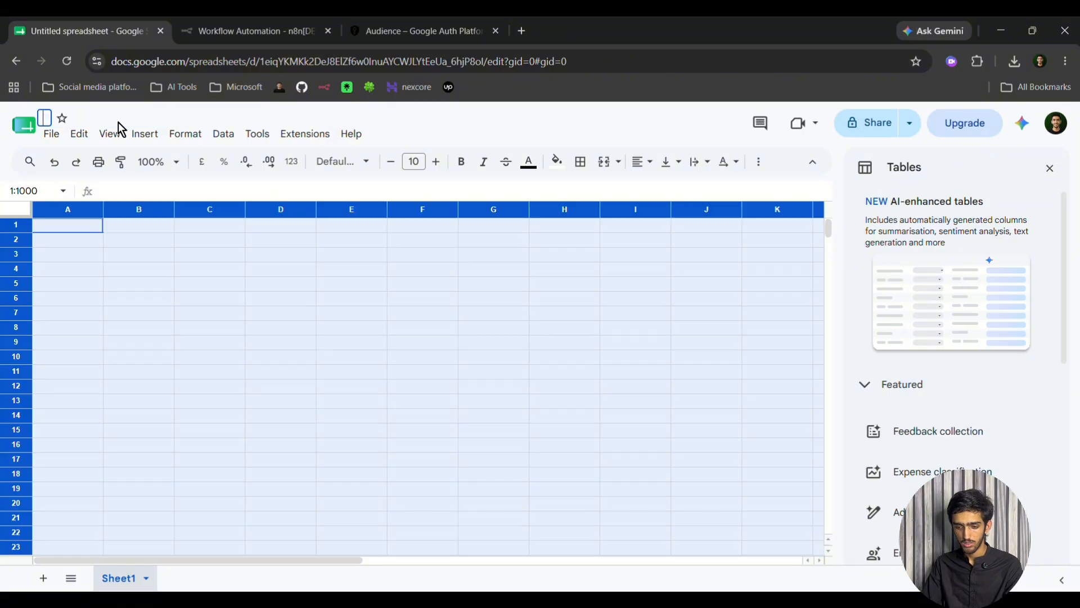
{"action": "type", "text": "Sheet"}
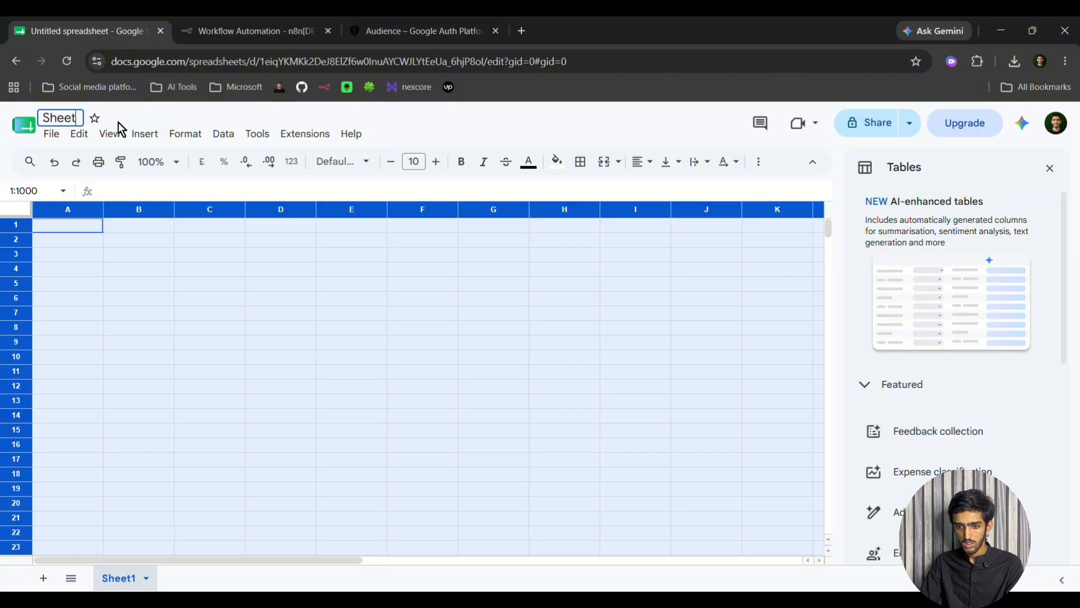
{"action": "type", "text": " demo"}
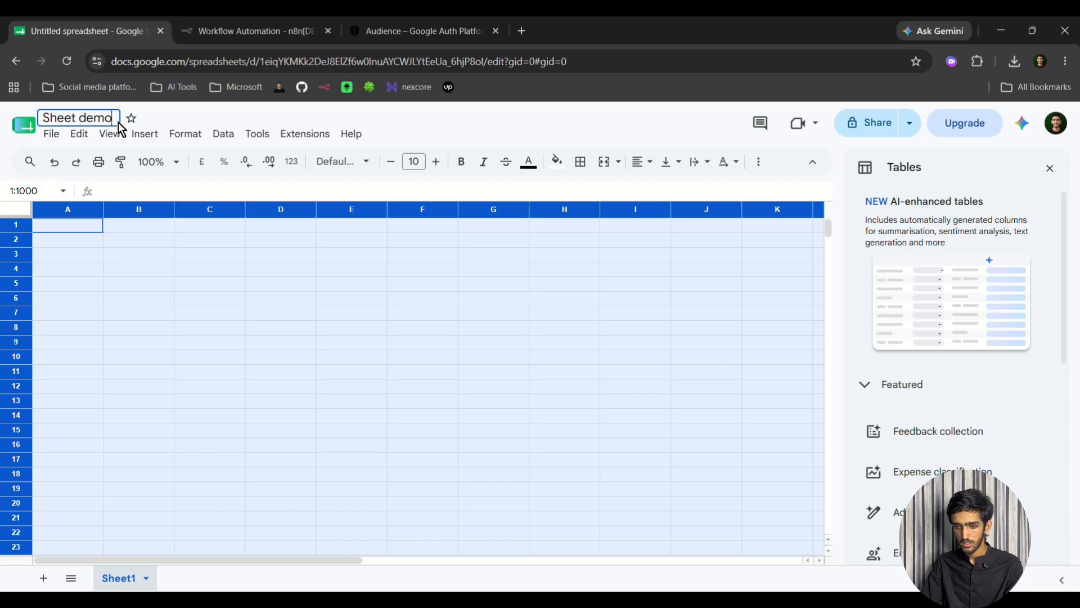
{"action": "key", "text": "Return"}
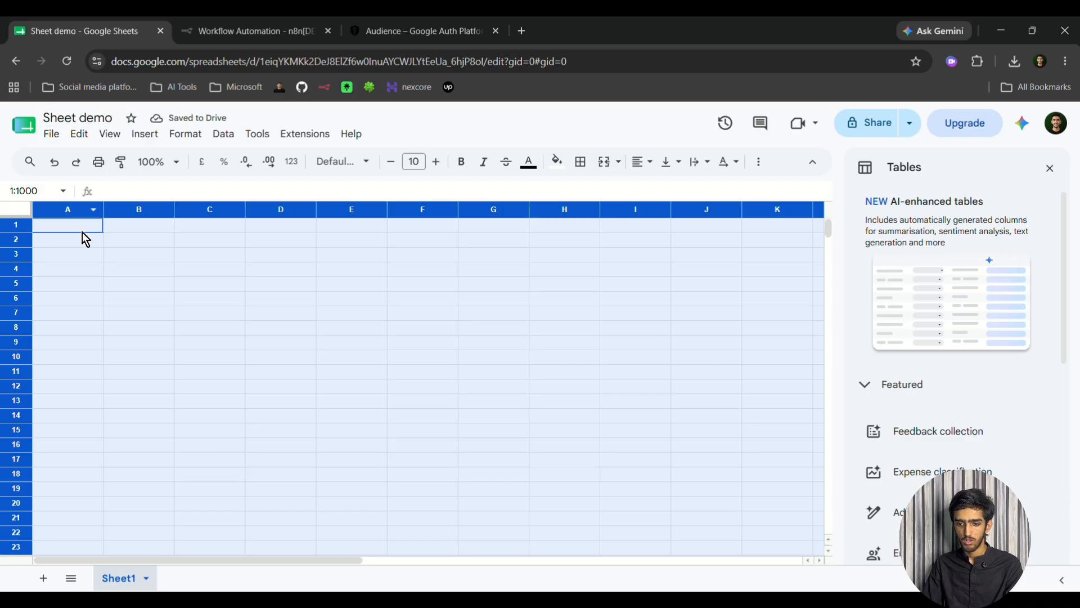
Step: Enter the headers ID, Name, Email and Status in cells A1 to D1, and close the Tables sidebar
{"action": "left_click", "coordinate": [83, 234]}
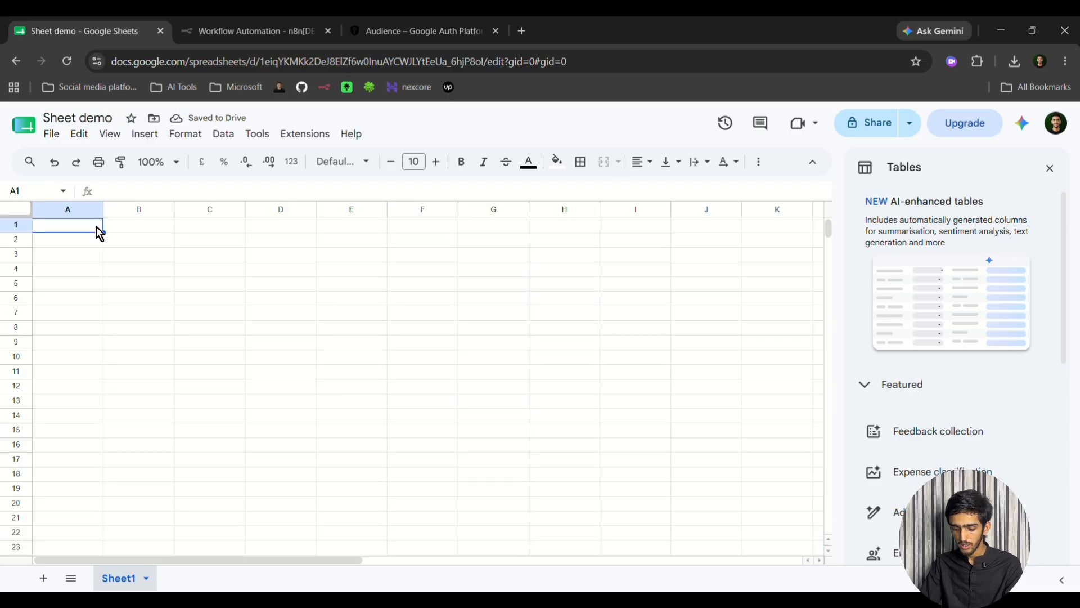
{"action": "type", "text": "ID"}
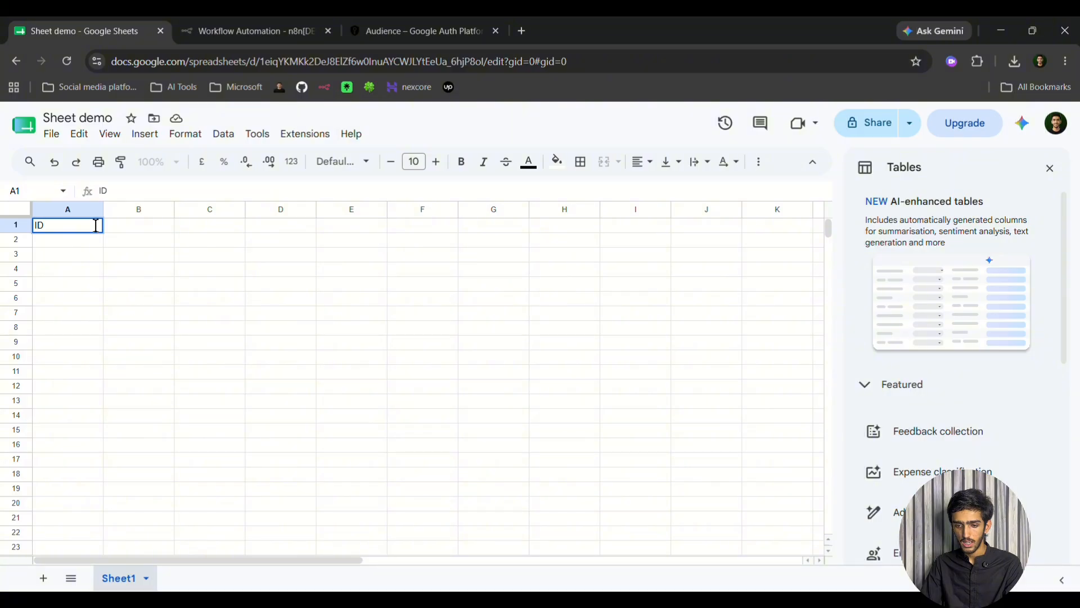
{"action": "left_click", "coordinate": [132, 228]}
{"action": "type", "text": "Name"}
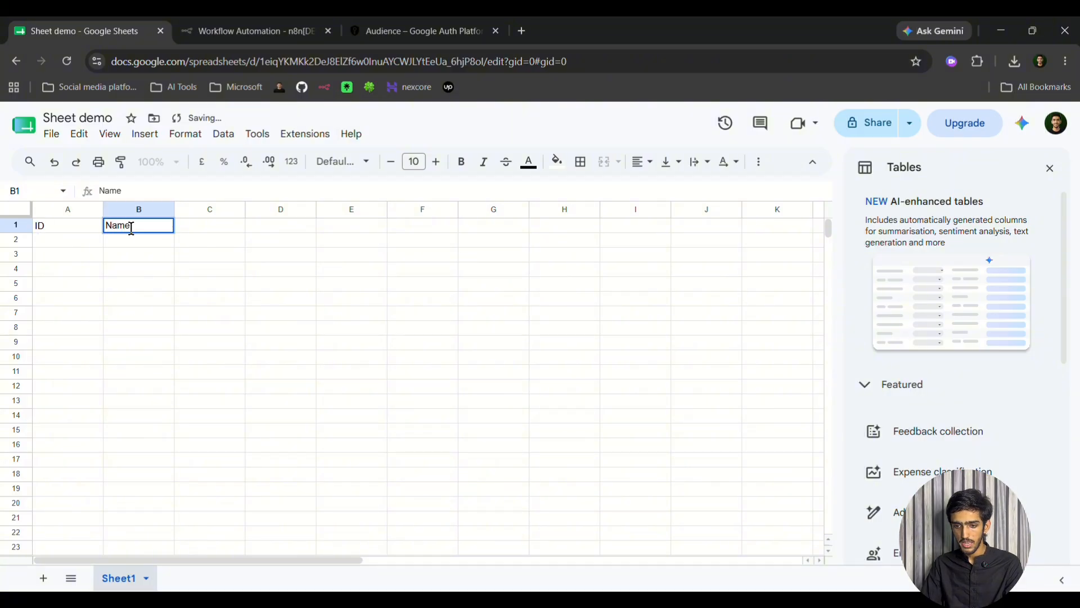
{"action": "left_click", "coordinate": [190, 227]}
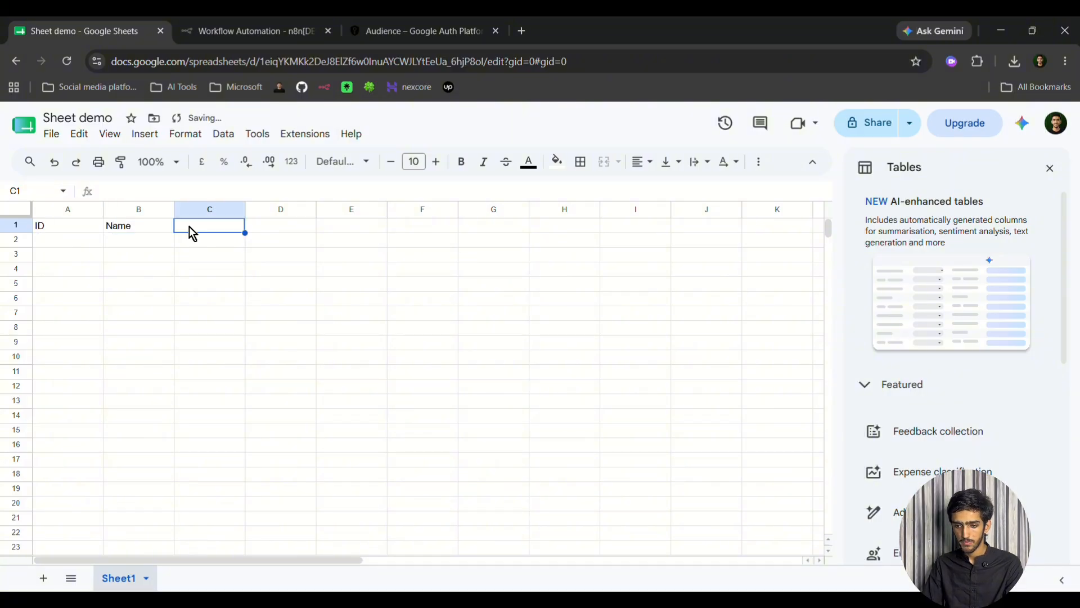
{"action": "type", "text": "Email"}
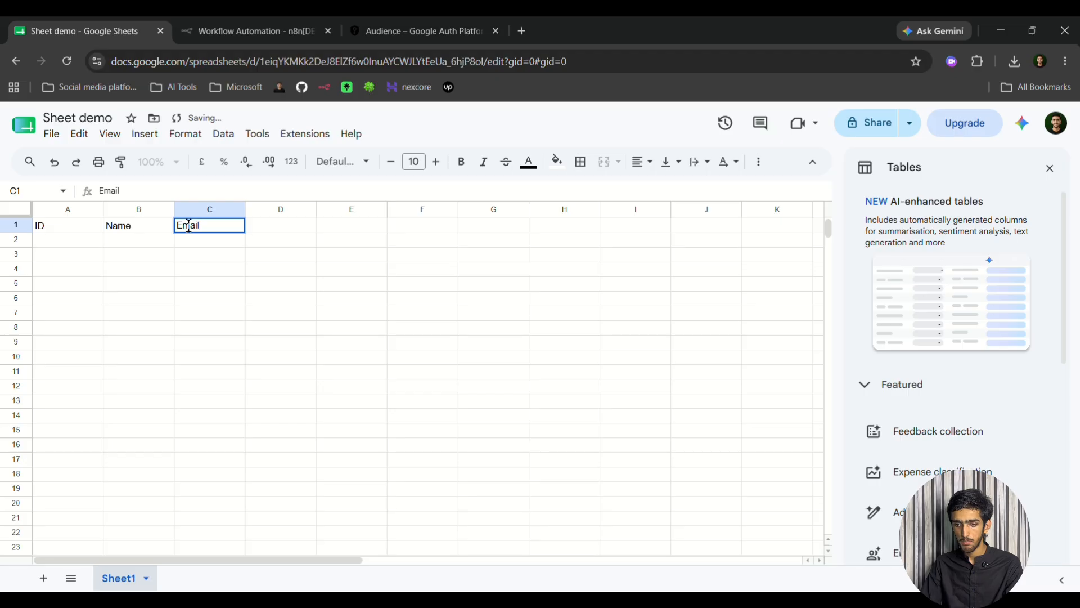
{"action": "left_click", "coordinate": [265, 226]}
{"action": "type", "text": "Sta"}
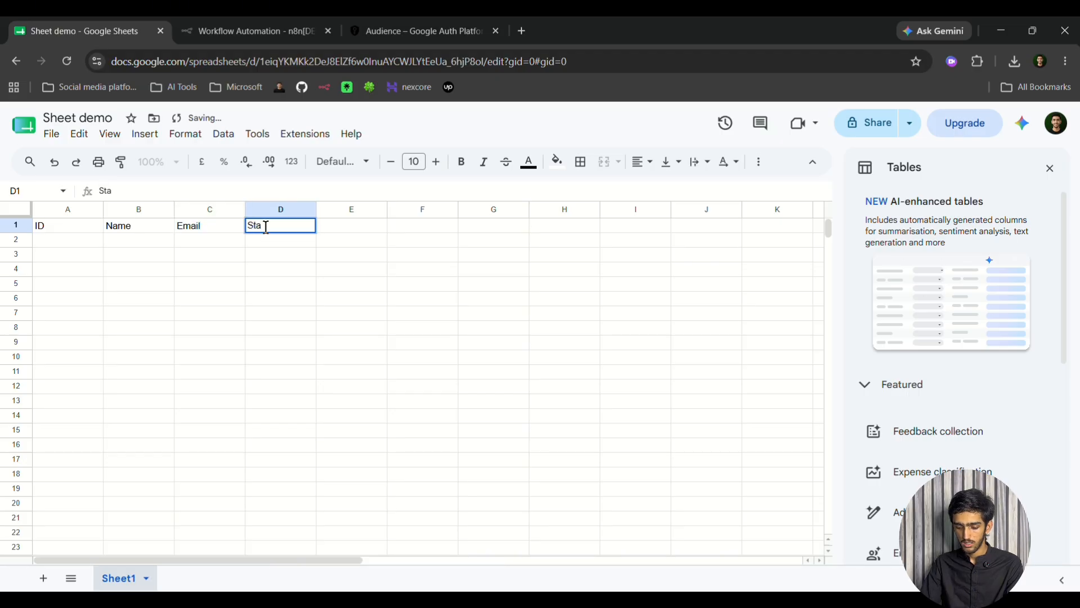
{"action": "type", "text": "ts"}
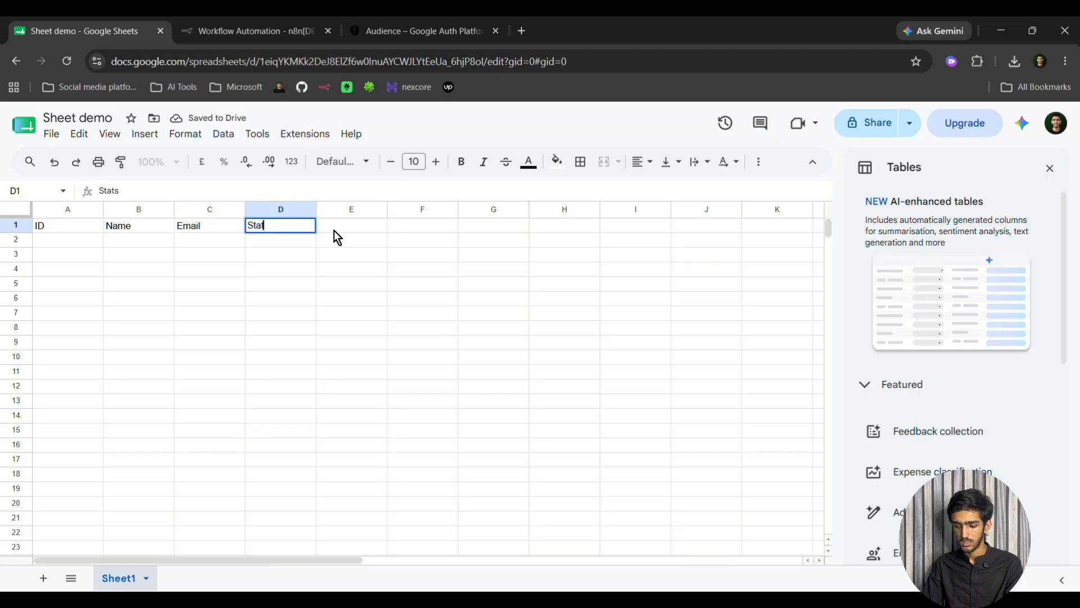
{"action": "key", "text": "BackSpace"}
{"action": "type", "text": "us"}
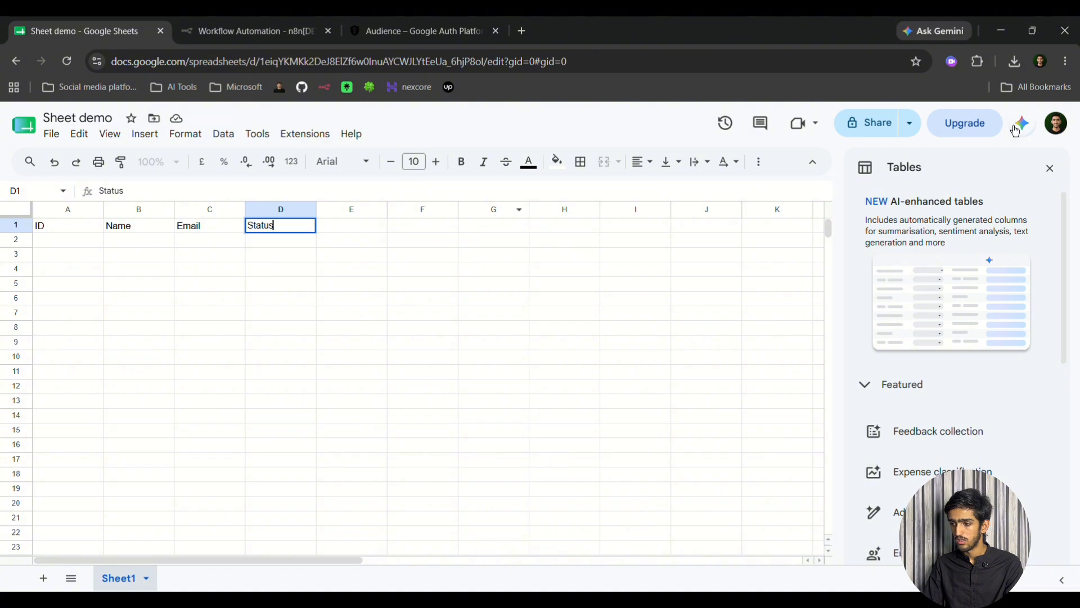
{"action": "left_click", "coordinate": [1049, 169]}
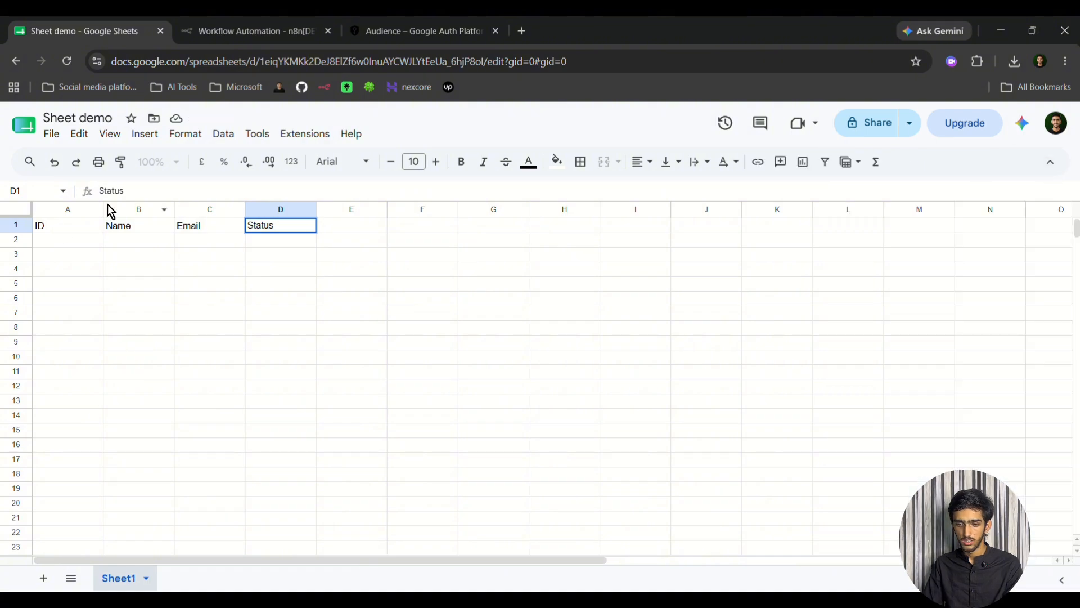
Step: Format the header cells A1:D1 as bold, 12 pt and centre-aligned
{"action": "left_click", "coordinate": [55, 228]}
{"action": "left_click", "coordinate": [279, 225], "text": "shift"}
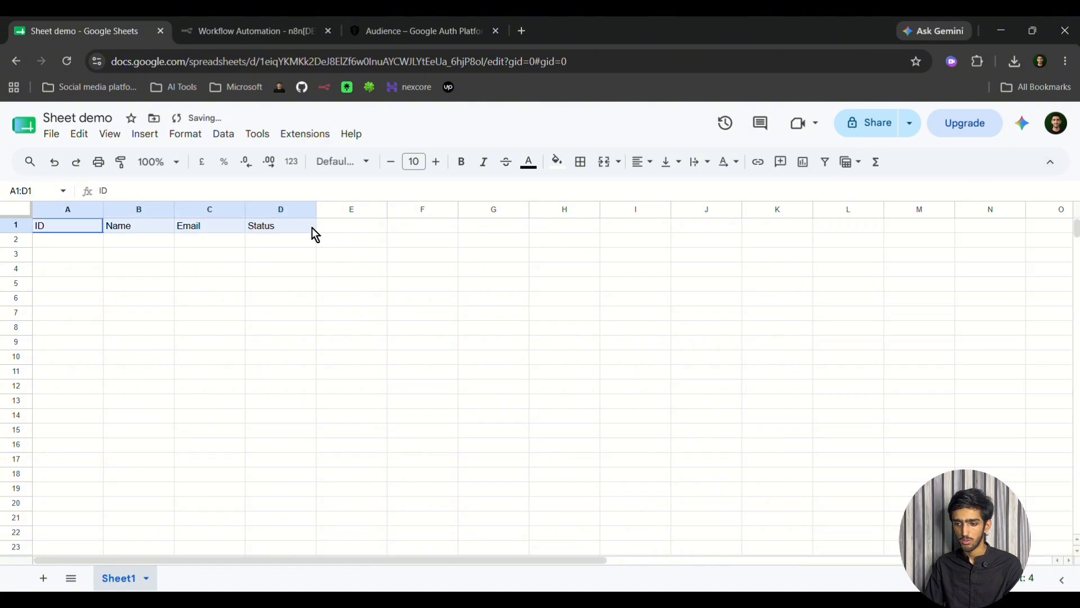
{"action": "left_click", "coordinate": [460, 161]}
{"action": "left_click", "coordinate": [436, 162]}
{"action": "left_click", "coordinate": [436, 162]}
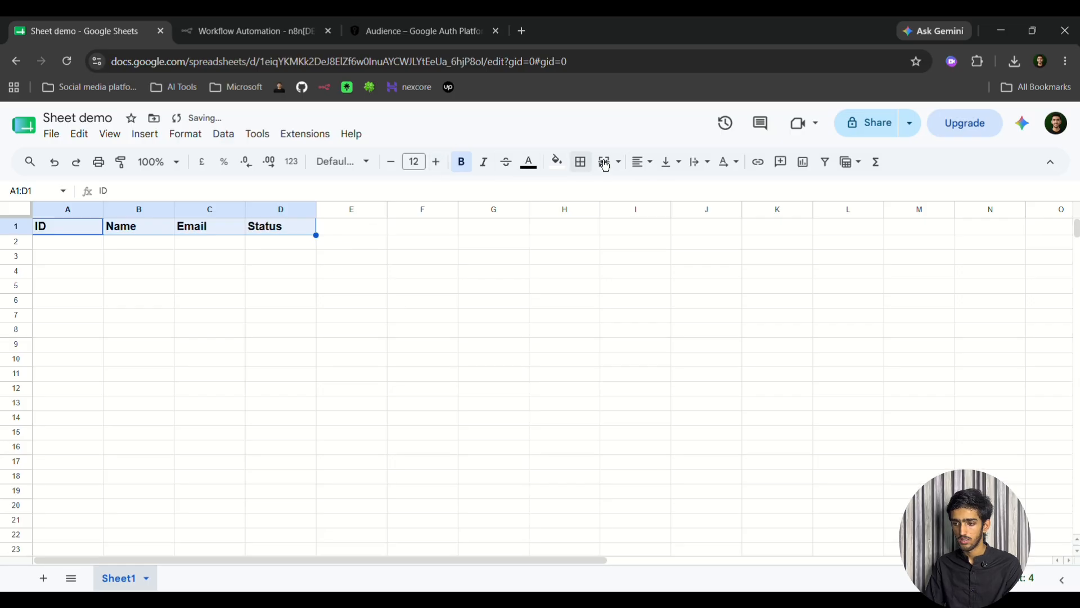
{"action": "left_click", "coordinate": [641, 162]}
{"action": "left_click", "coordinate": [664, 189]}
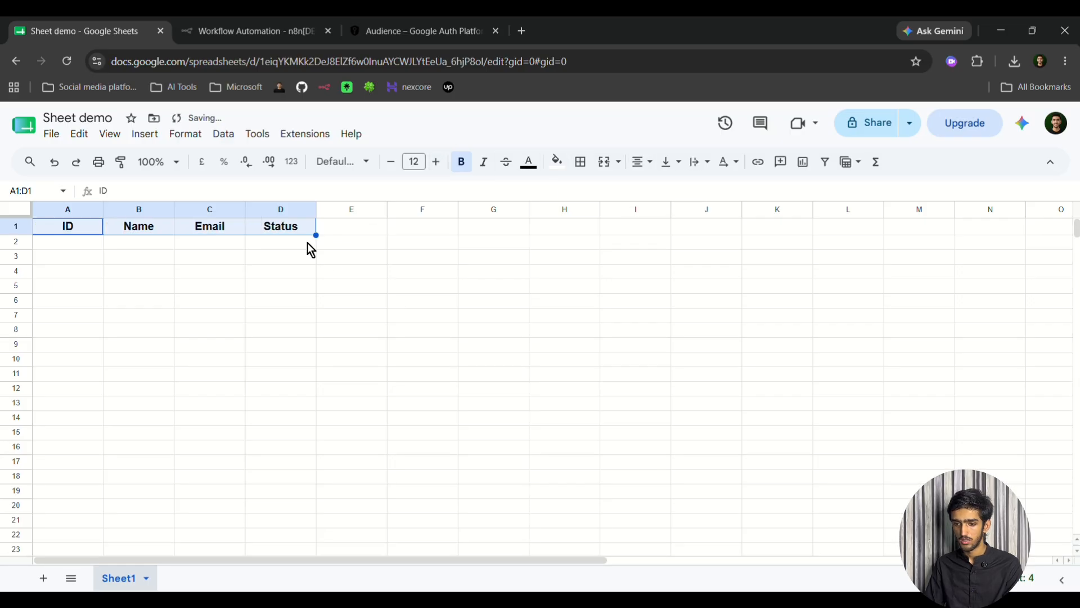
{"action": "left_click", "coordinate": [322, 228]}
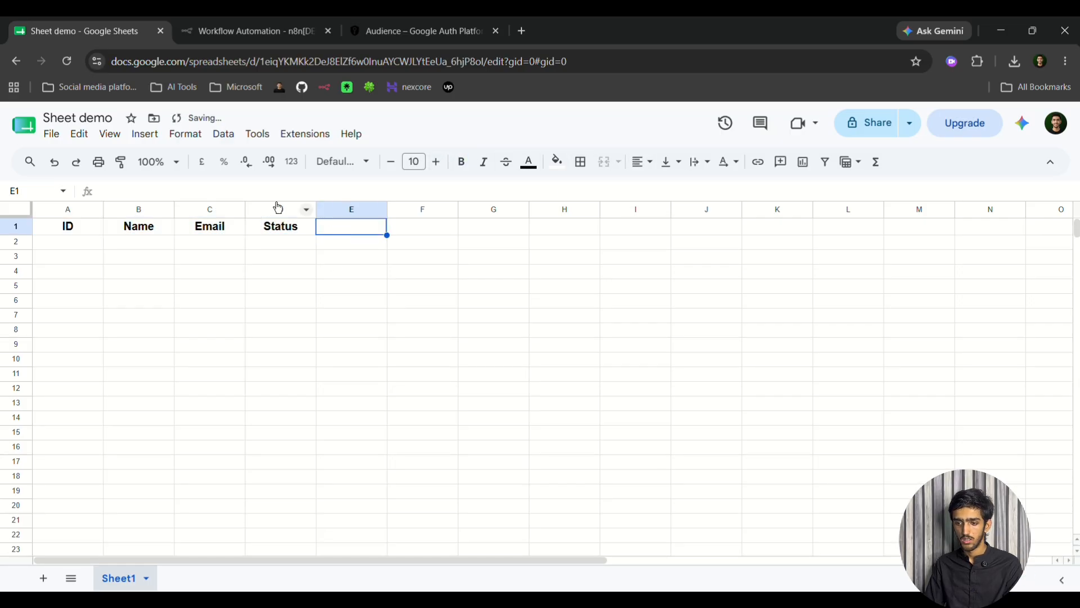
Step: Switch to n8n, reopen the Append row in sheet node and load its list of documents
{"action": "left_click", "coordinate": [250, 22]}
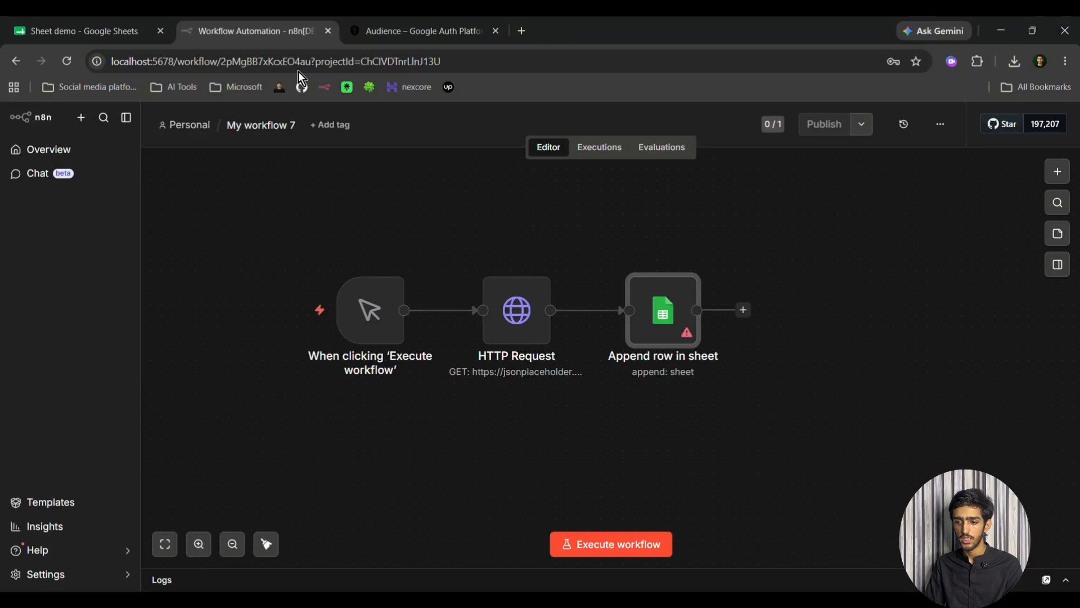
{"action": "double_click", "coordinate": [657, 325]}
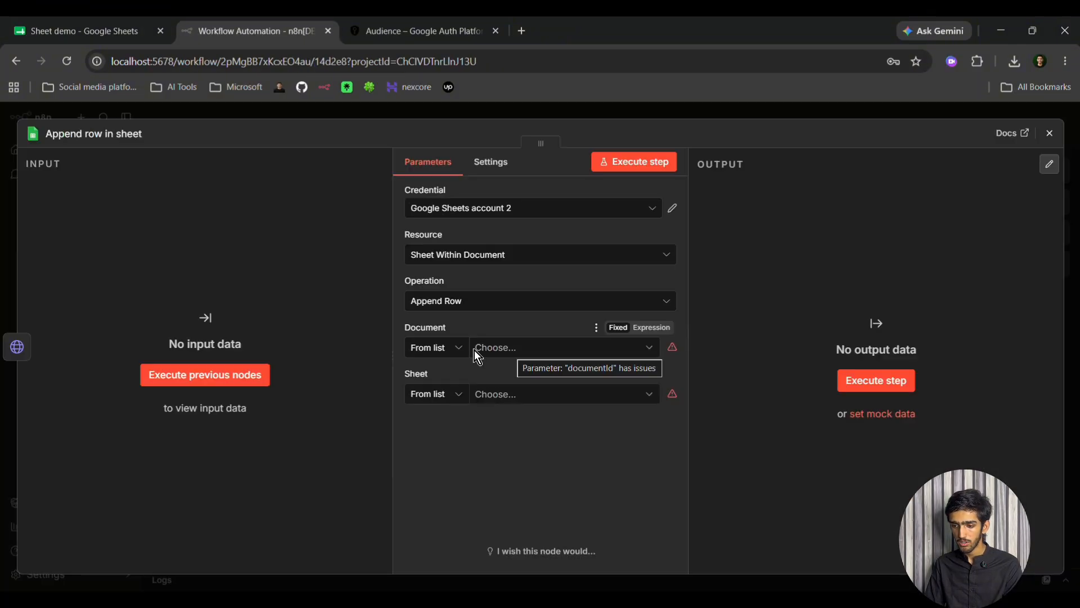
{"action": "left_click", "coordinate": [538, 349]}
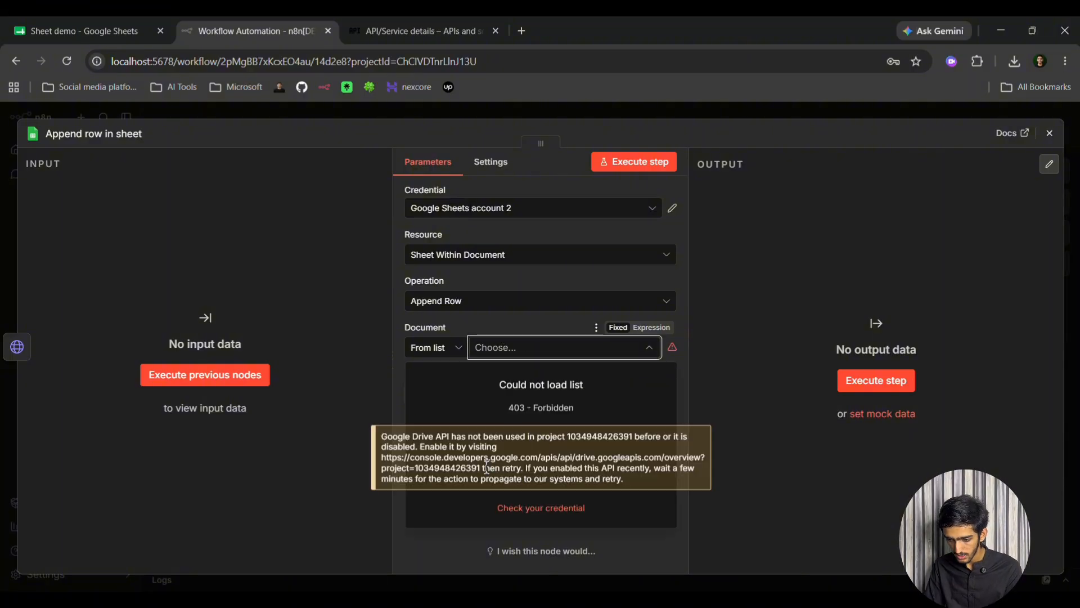
Step: Copy the Google Drive API address from the node's error message, open it in the Google Cloud tab and enable the API for sheet demo
{"action": "left_click", "coordinate": [479, 469]}
{"action": "left_click_drag", "start_coordinate": [395, 460], "coordinate": [478, 468]}
{"action": "left_click", "coordinate": [505, 346]}
{"action": "key", "text": "ctrl+c"}
{"action": "left_click", "coordinate": [416, 32]}
{"action": "left_click", "coordinate": [373, 64]}
{"action": "key", "text": "ctrl+v"}
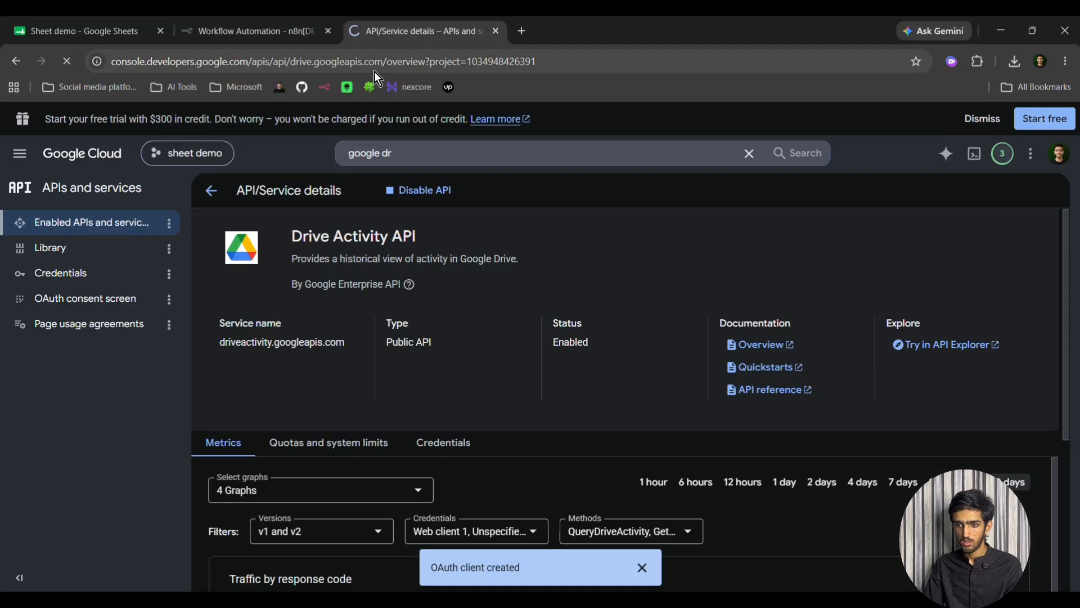
{"action": "key", "text": "Return"}
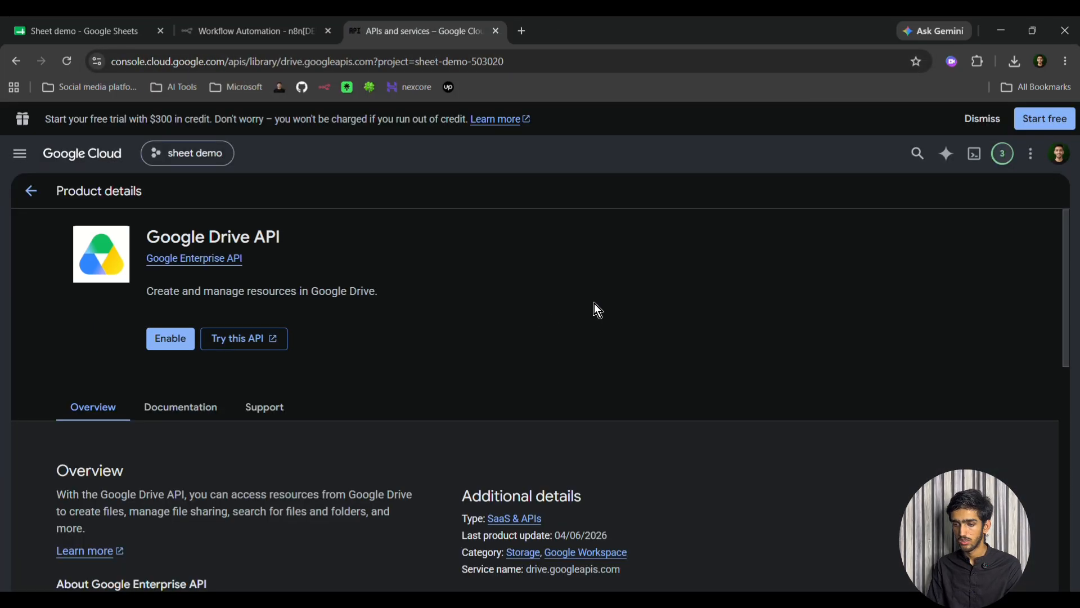
{"action": "left_click", "coordinate": [172, 330]}
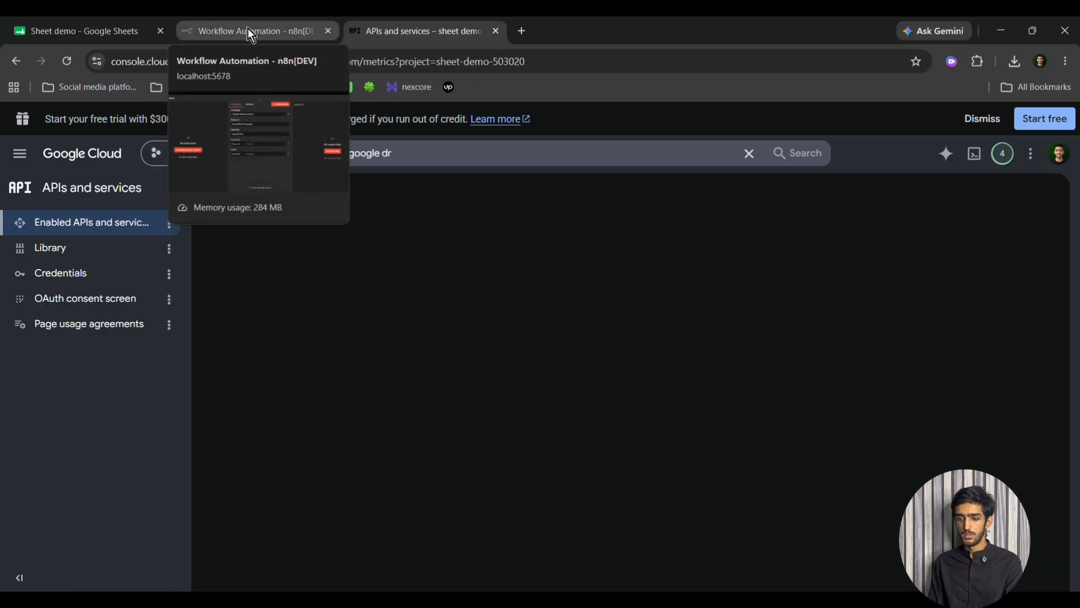
Step: Retry the node's document list in n8n, check the Google Drive API's status in Google Cloud, and return to n8n
{"action": "left_click", "coordinate": [247, 28]}
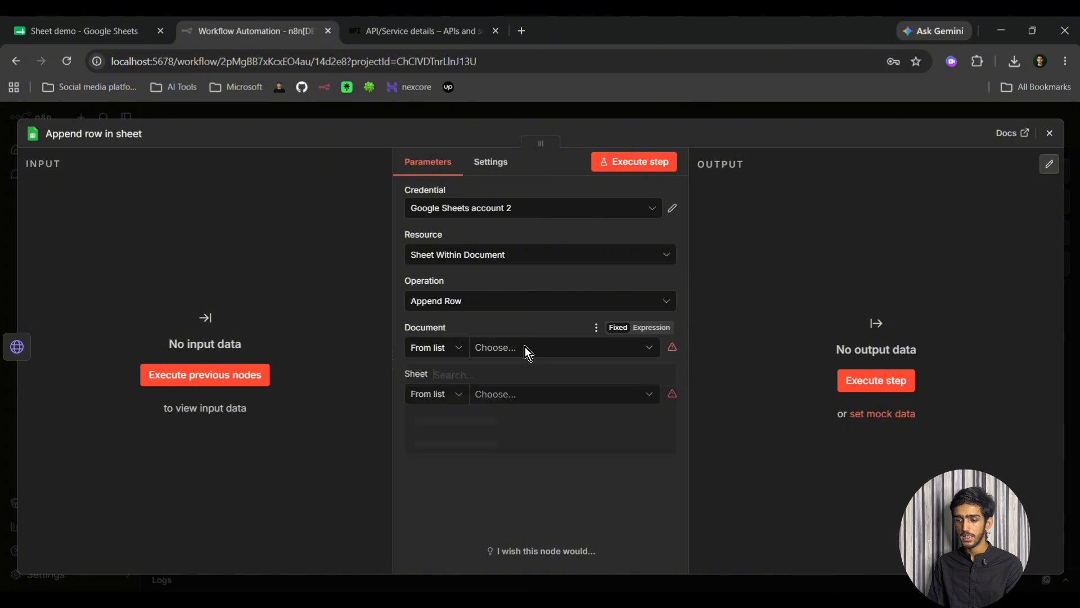
{"action": "left_click", "coordinate": [525, 347]}
{"action": "left_click", "coordinate": [509, 367]}
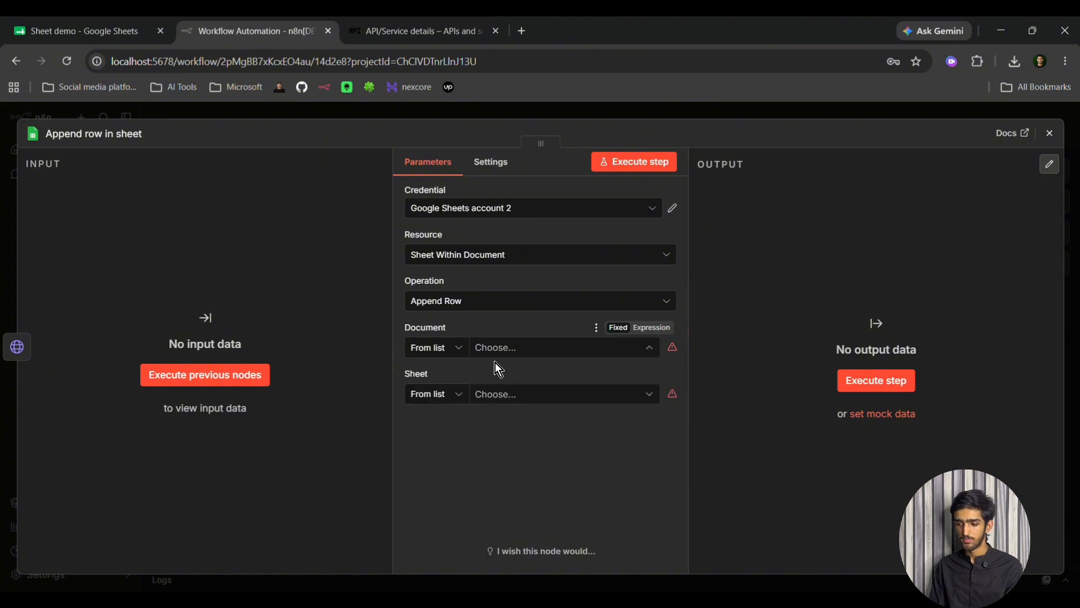
{"action": "left_click", "coordinate": [390, 28]}
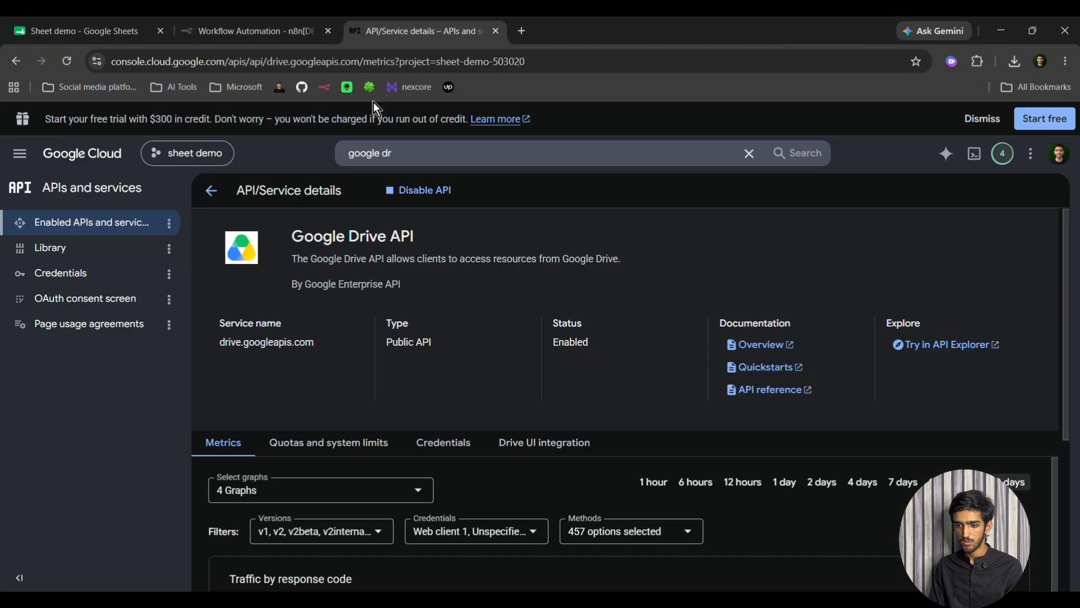
{"action": "scroll", "coordinate": [390, 371], "scroll_direction": "up", "scroll_amount": 1}
{"action": "left_click", "coordinate": [276, 38]}
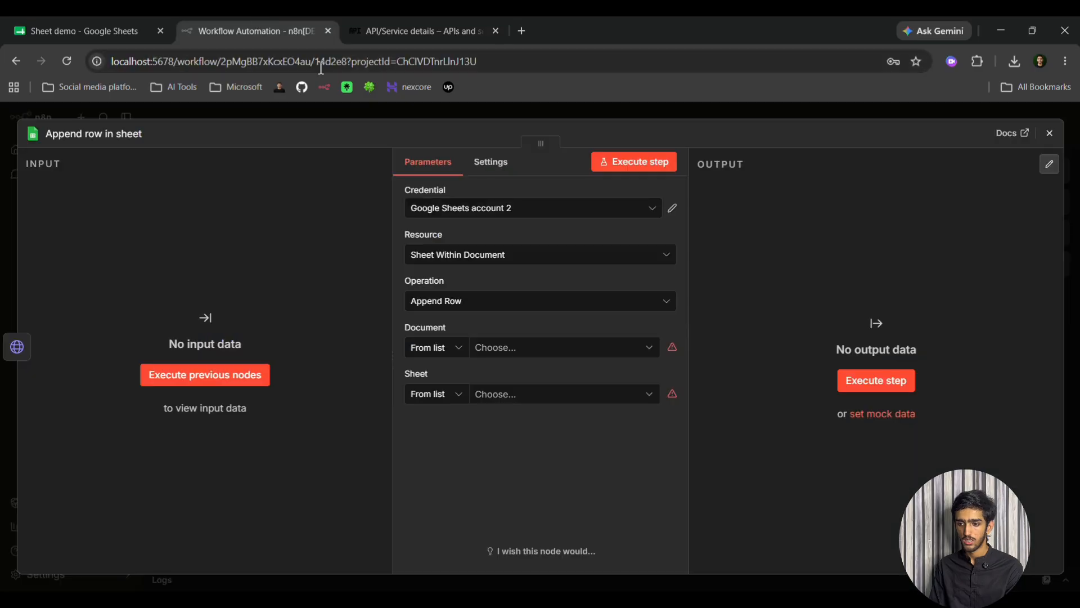
Step: Try to reconnect the Google Sheets account 2 credential by signing in with Google and approving sheet demo's access, and close it without connecting
{"action": "left_click", "coordinate": [578, 202]}
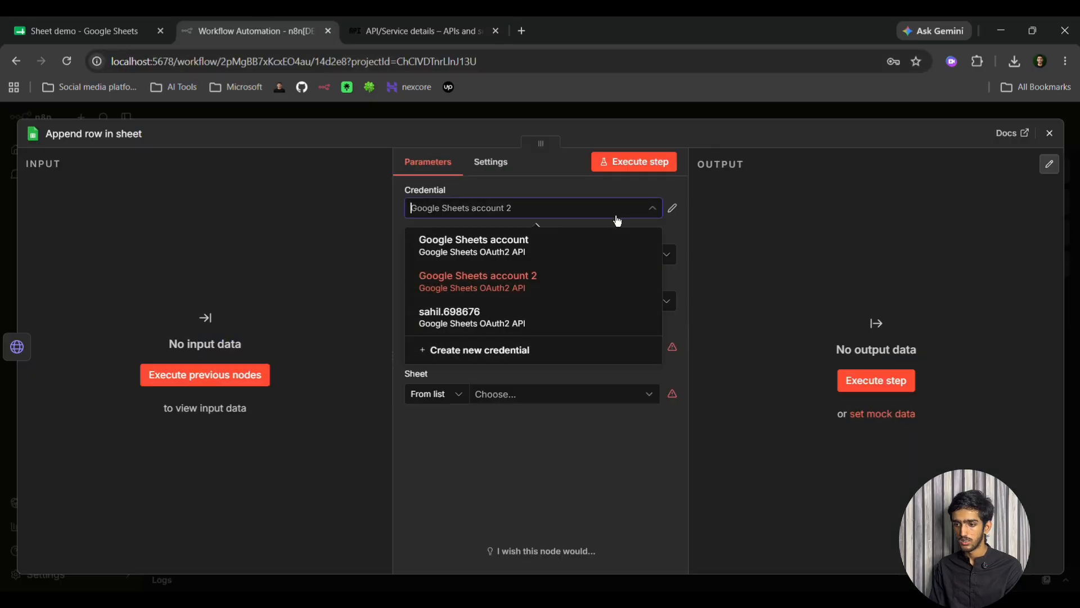
{"action": "left_click", "coordinate": [540, 293]}
{"action": "left_click", "coordinate": [673, 210]}
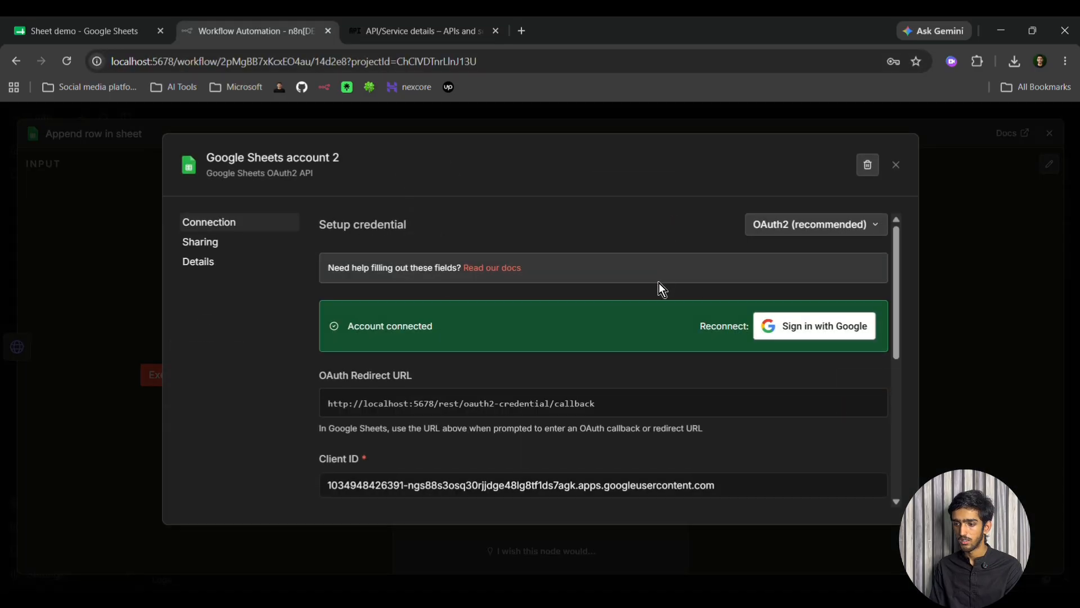
{"action": "left_click", "coordinate": [781, 333]}
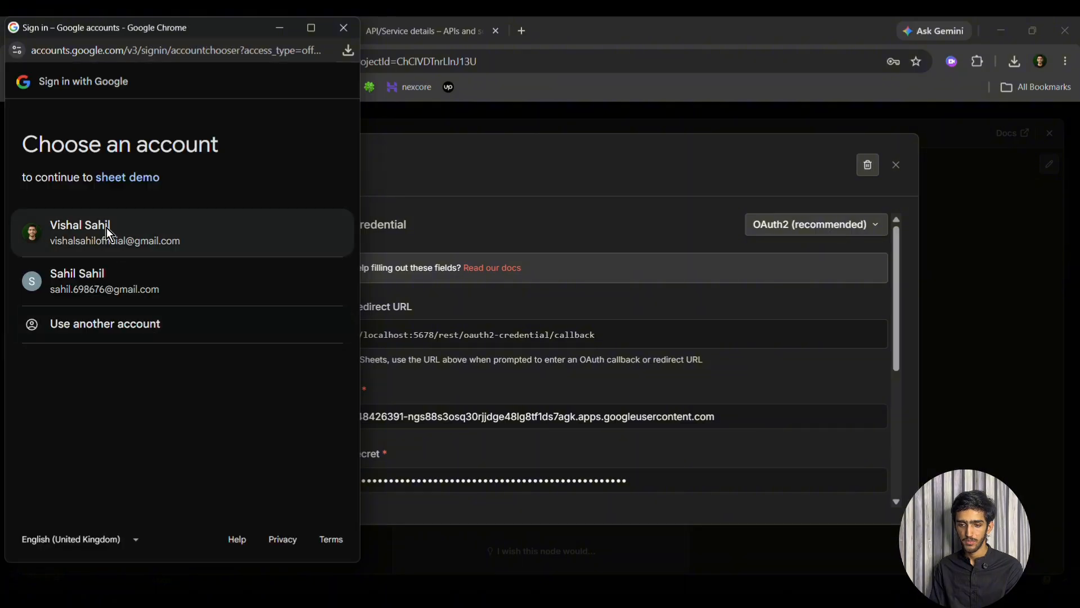
{"action": "left_click", "coordinate": [106, 227]}
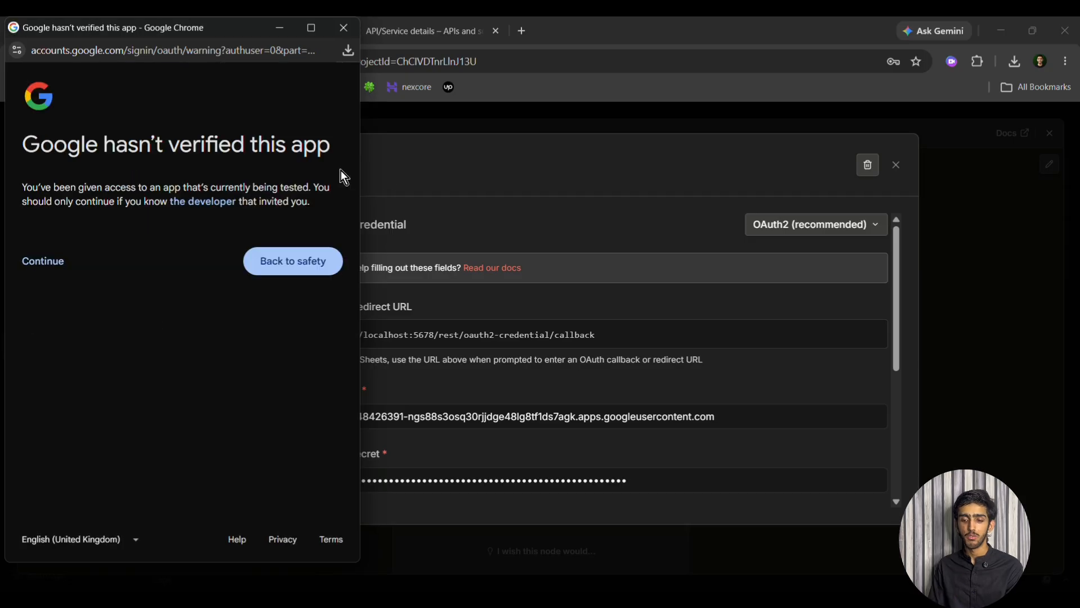
{"action": "left_click", "coordinate": [40, 261]}
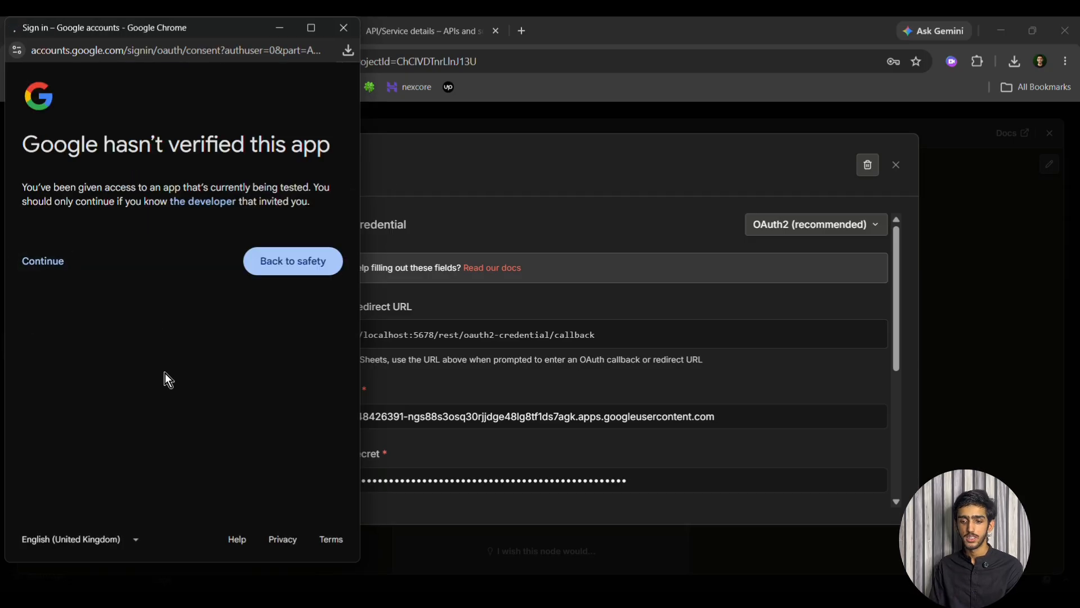
{"action": "scroll", "coordinate": [225, 450], "scroll_direction": "down", "scroll_amount": 1}
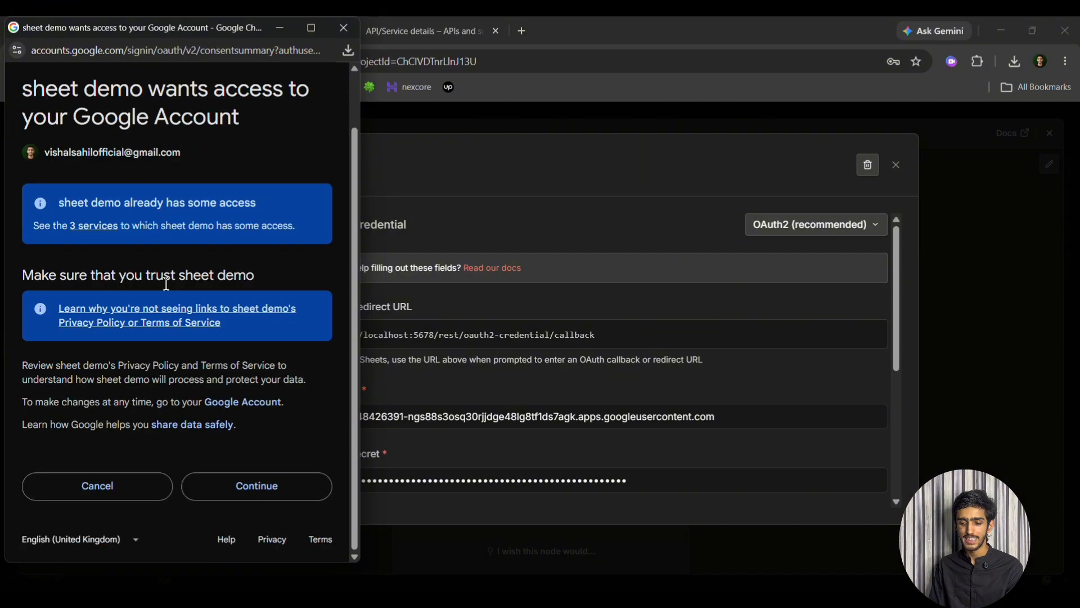
{"action": "left_click", "coordinate": [257, 487]}
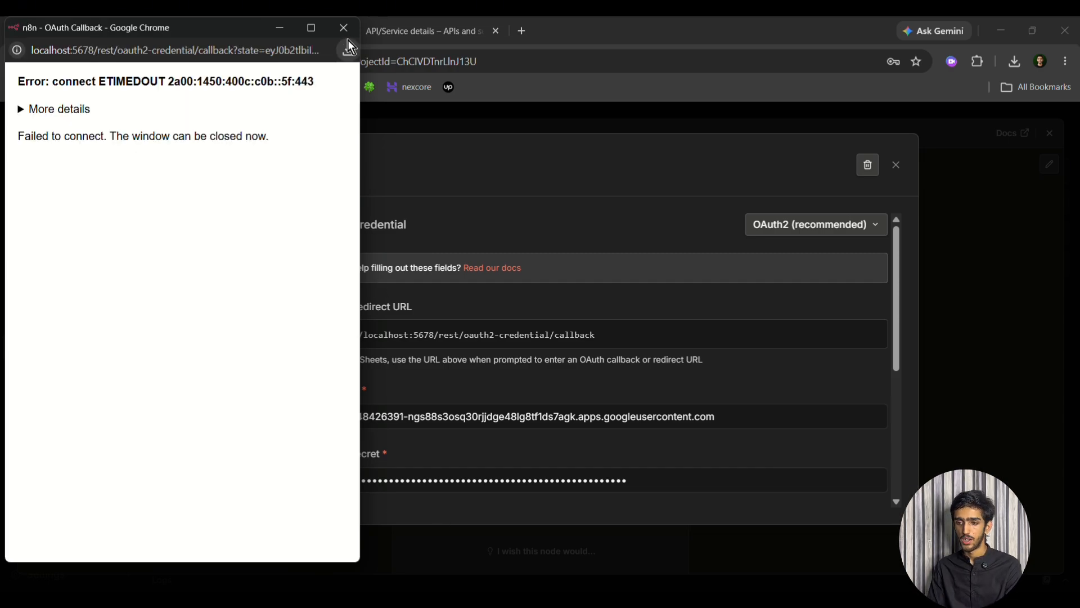
{"action": "left_click", "coordinate": [345, 28]}
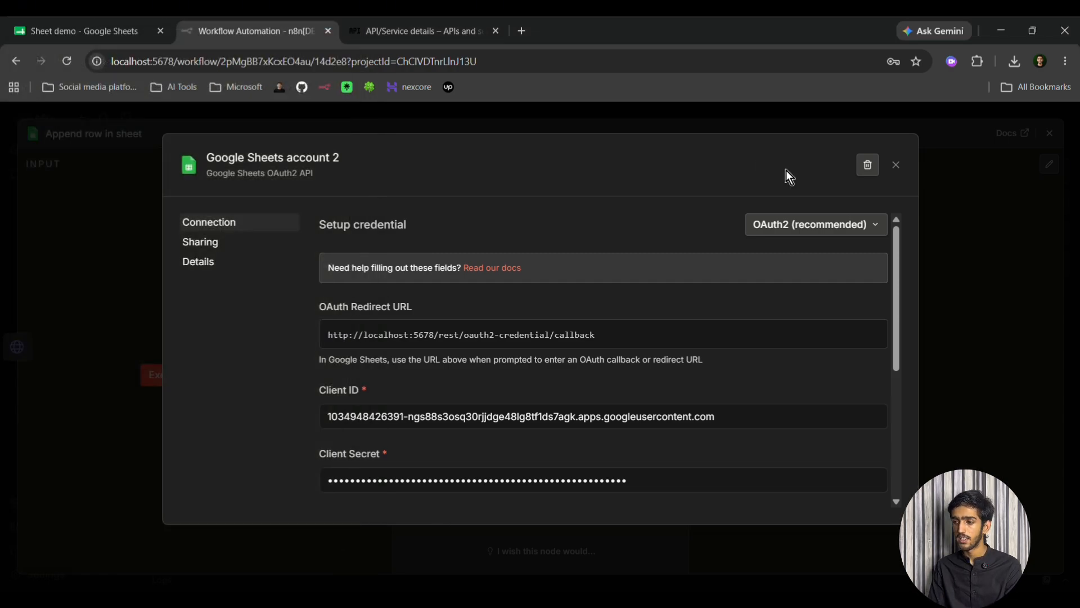
{"action": "left_click", "coordinate": [894, 166]}
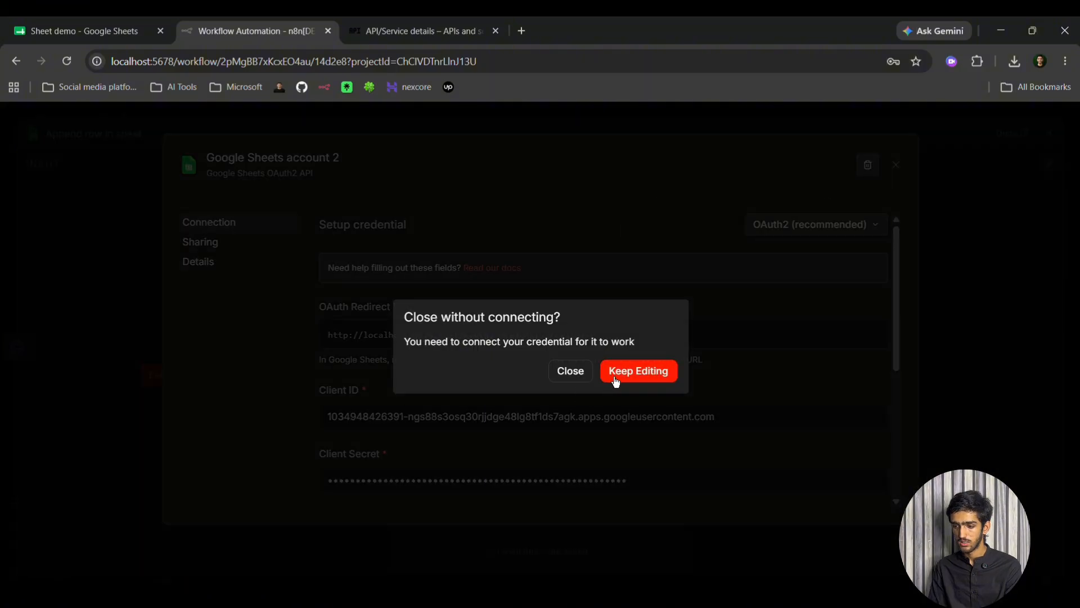
{"action": "left_click", "coordinate": [578, 374]}
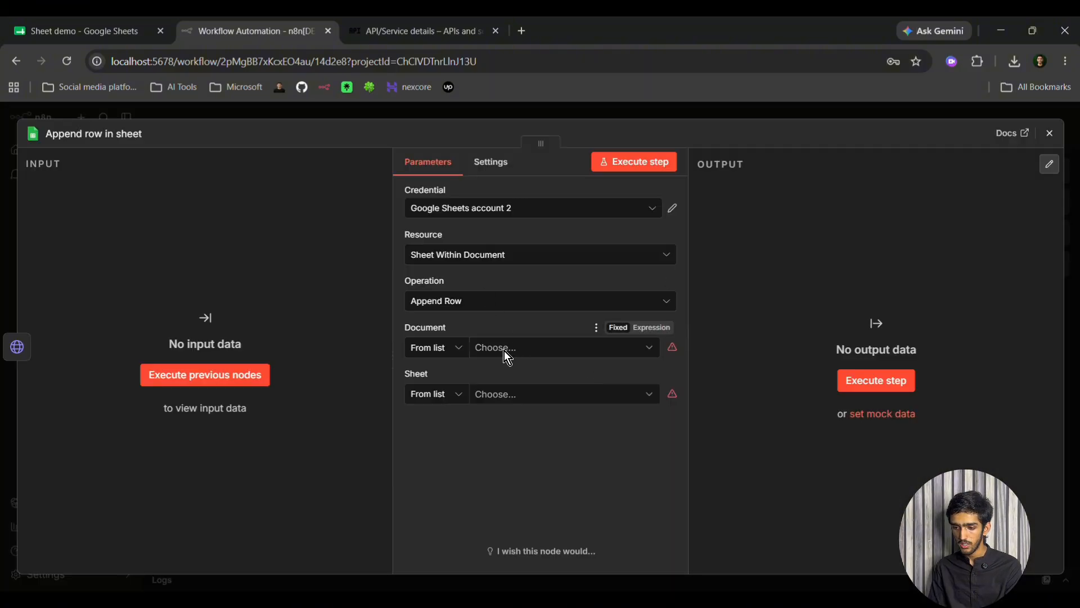
Step: Set the node's document to be chosen by URL, and in Google Sheets share Sheet demo with anyone with the link and copy the link
{"action": "left_click", "coordinate": [467, 350]}
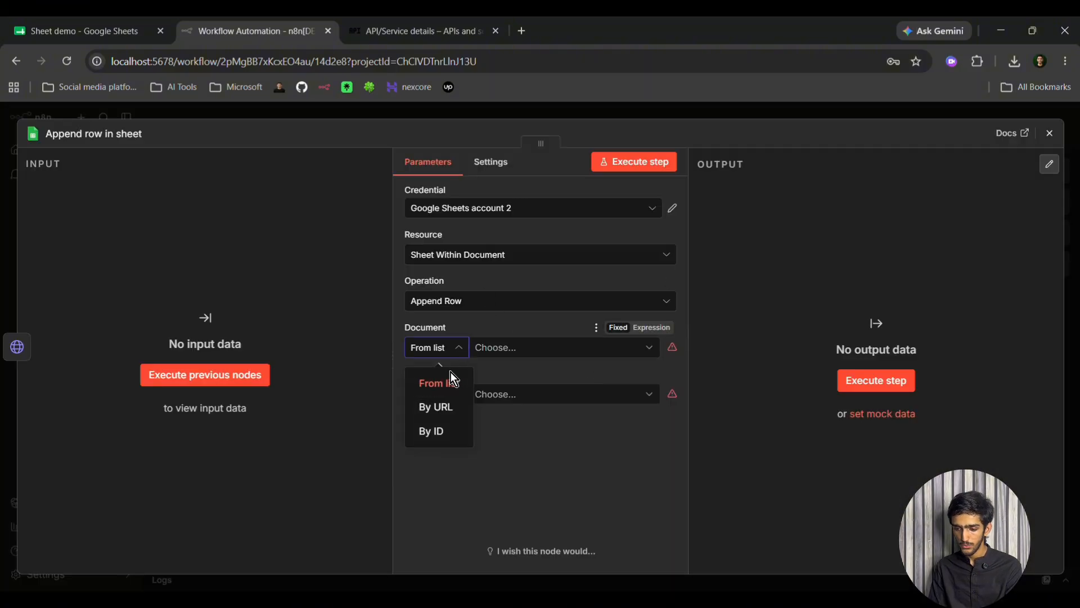
{"action": "left_click", "coordinate": [442, 418]}
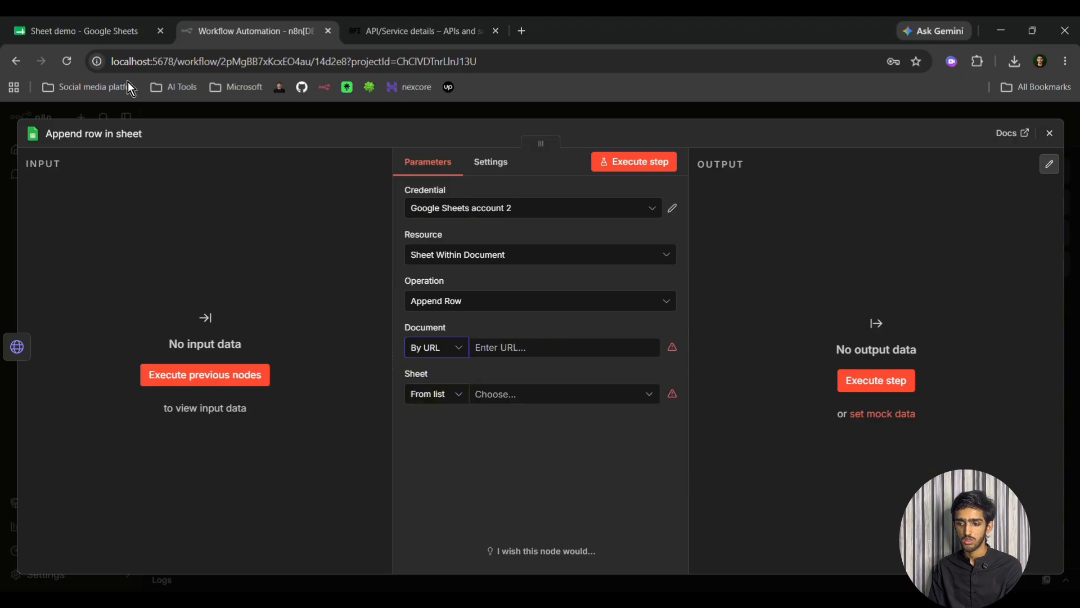
{"action": "left_click", "coordinate": [138, 31]}
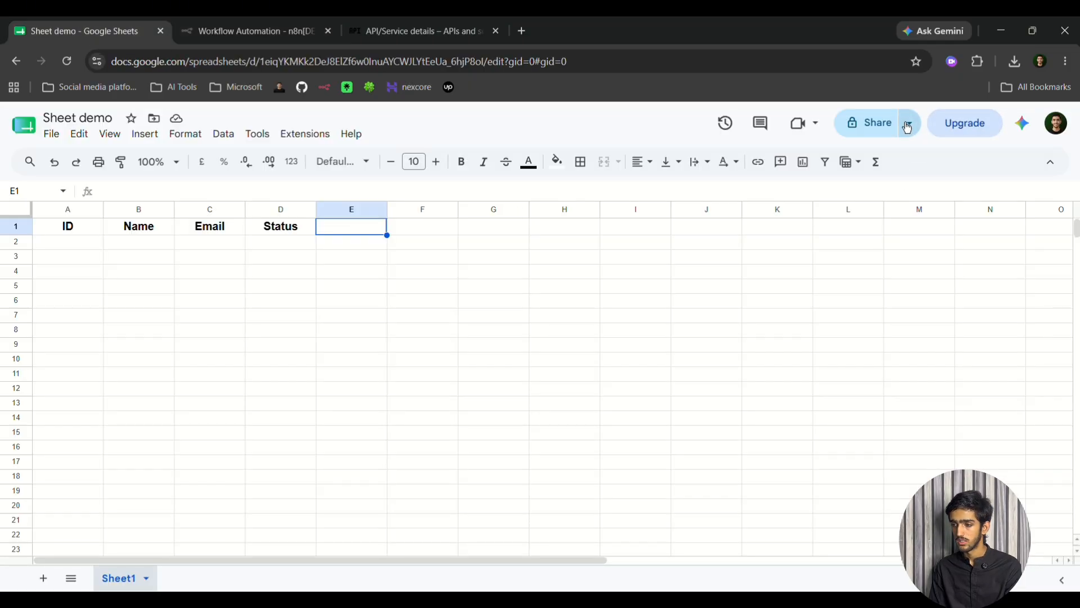
{"action": "left_click", "coordinate": [908, 123]}
{"action": "left_click", "coordinate": [861, 127]}
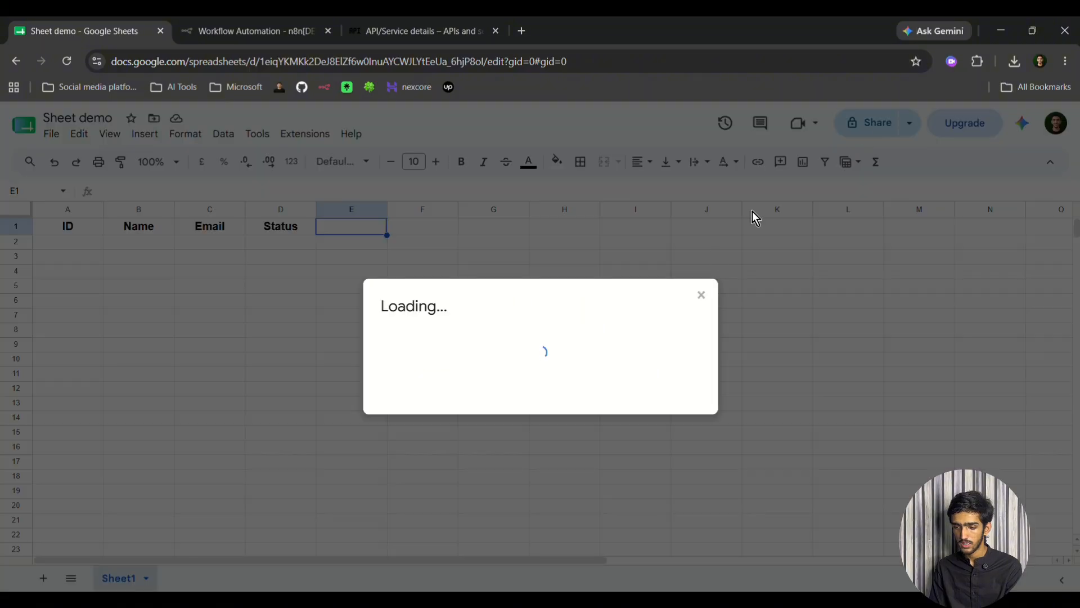
{"action": "left_click", "coordinate": [454, 408]}
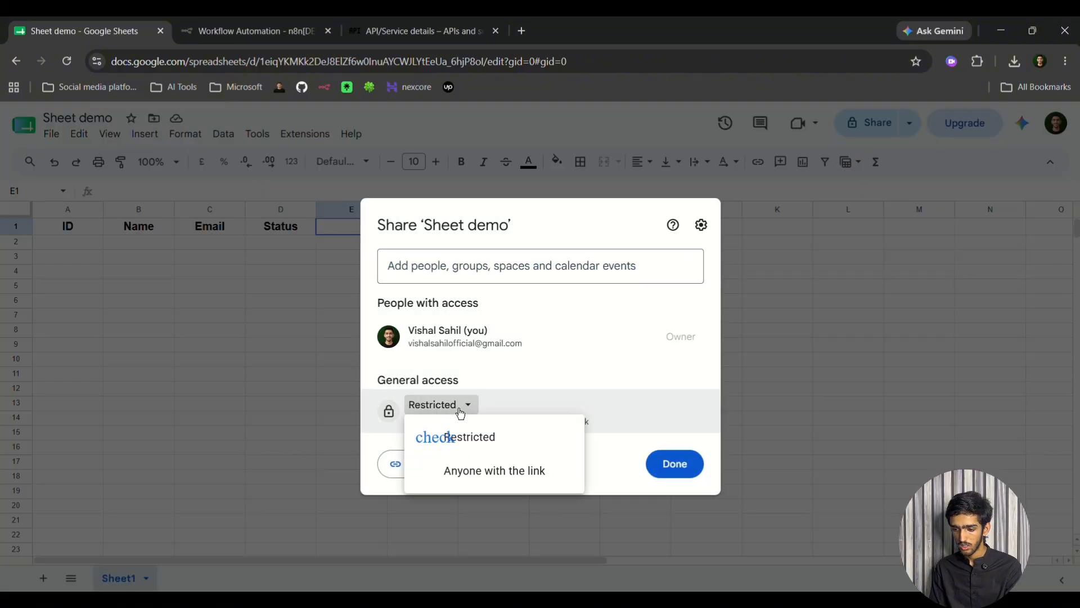
{"action": "left_click", "coordinate": [464, 470]}
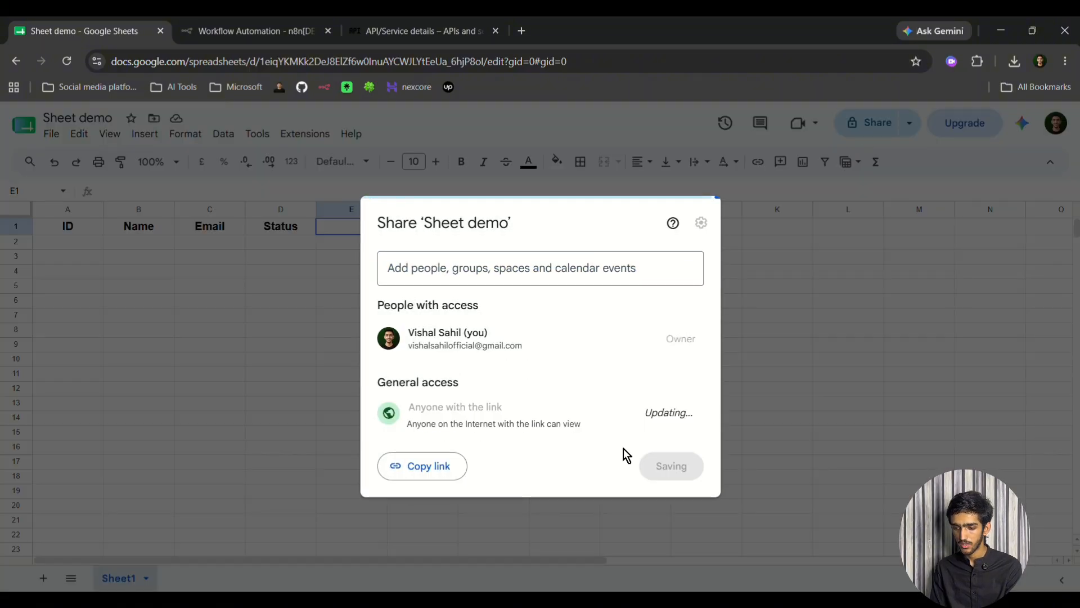
{"action": "left_click", "coordinate": [423, 468]}
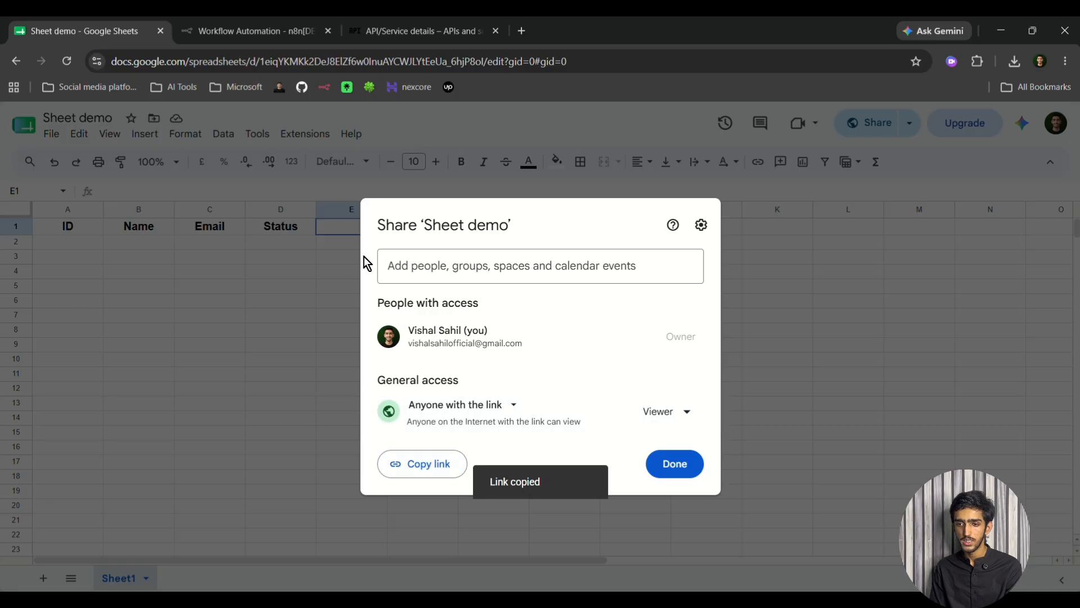
Step: Switch to n8n, paste the copied spreadsheet link as the node's document URL and choose Sheet1 as the sheet
{"action": "left_click", "coordinate": [284, 25]}
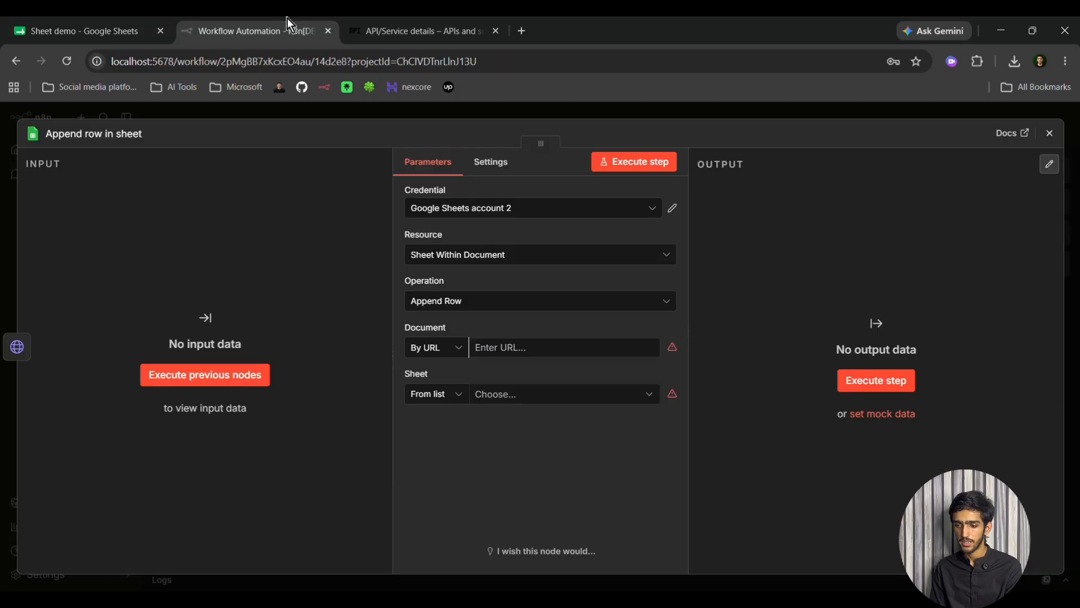
{"action": "left_click", "coordinate": [532, 347]}
{"action": "key", "text": "ctrl+v"}
{"action": "left_click", "coordinate": [531, 396]}
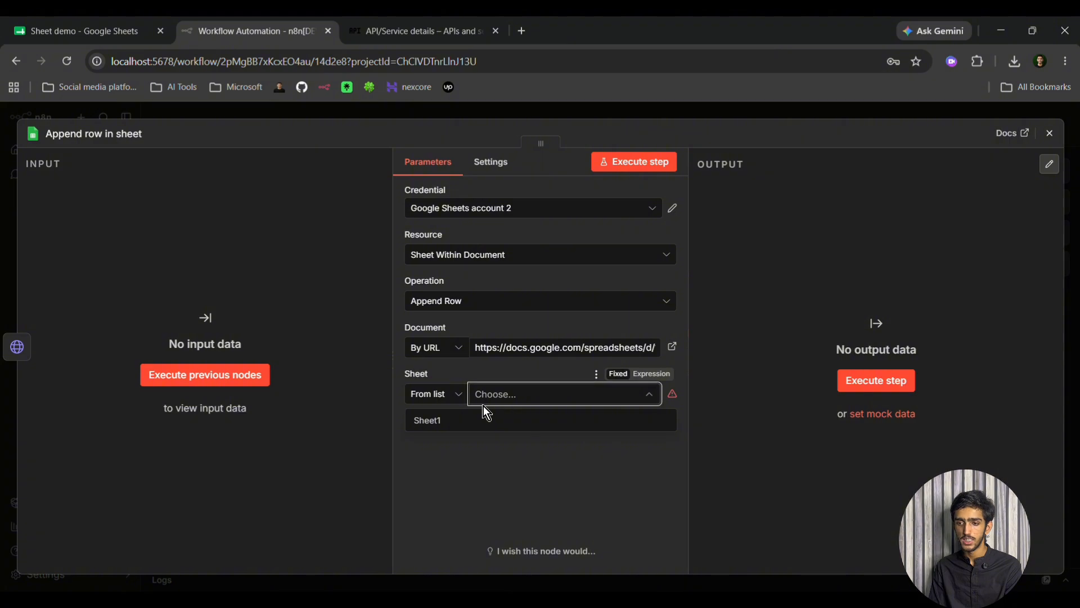
{"action": "left_click", "coordinate": [470, 421]}
Step: Close the sharing dialog of Sheet demo in Google Sheets and return to the Append row in sheet node in n8n
{"action": "left_click", "coordinate": [144, 27]}
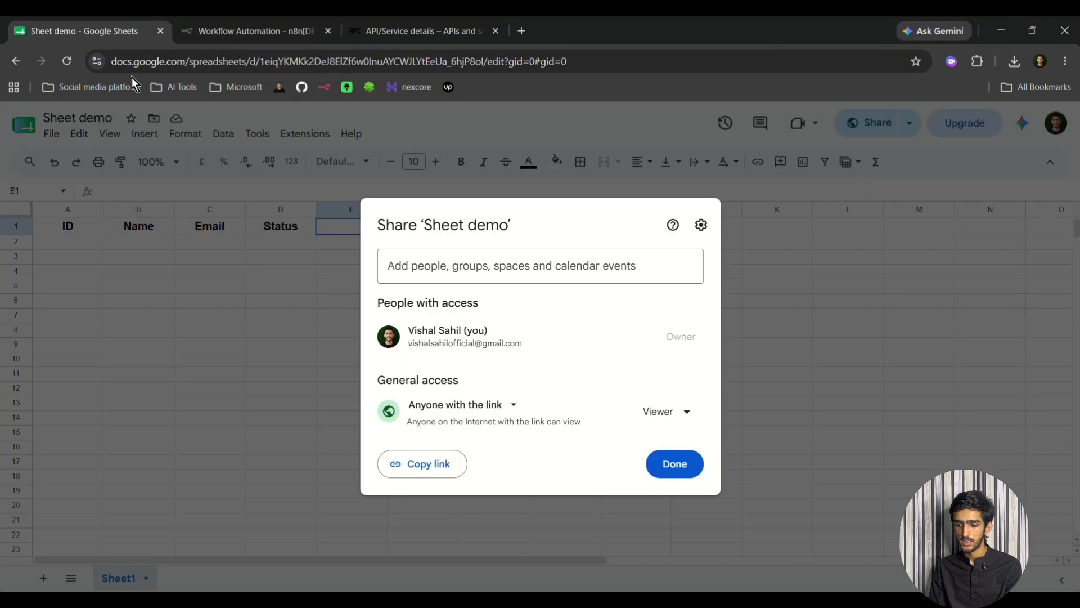
{"action": "left_click", "coordinate": [682, 464]}
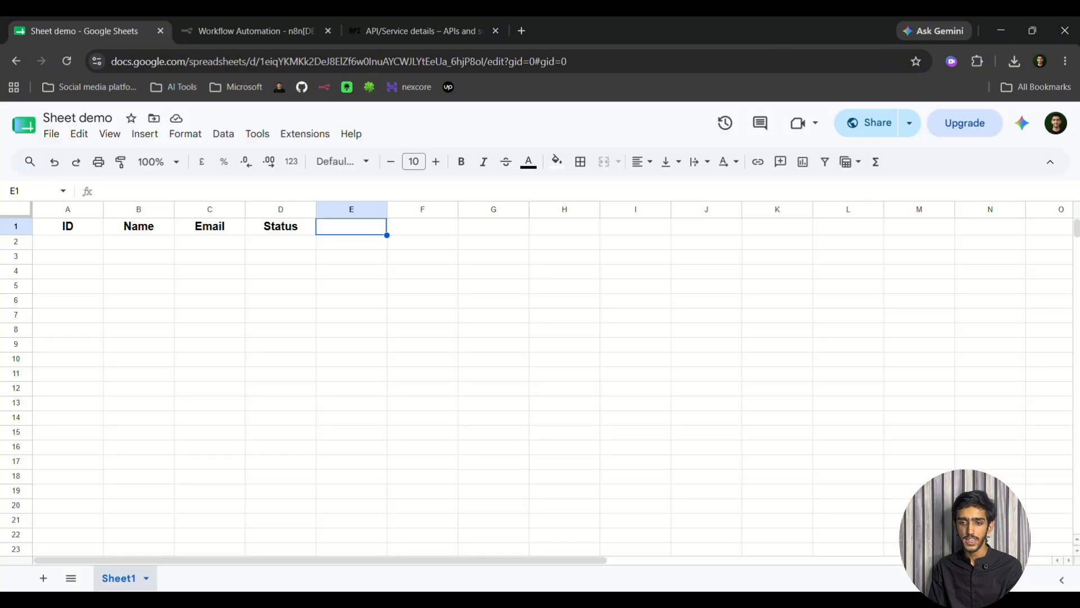
{"action": "left_click", "coordinate": [278, 23]}
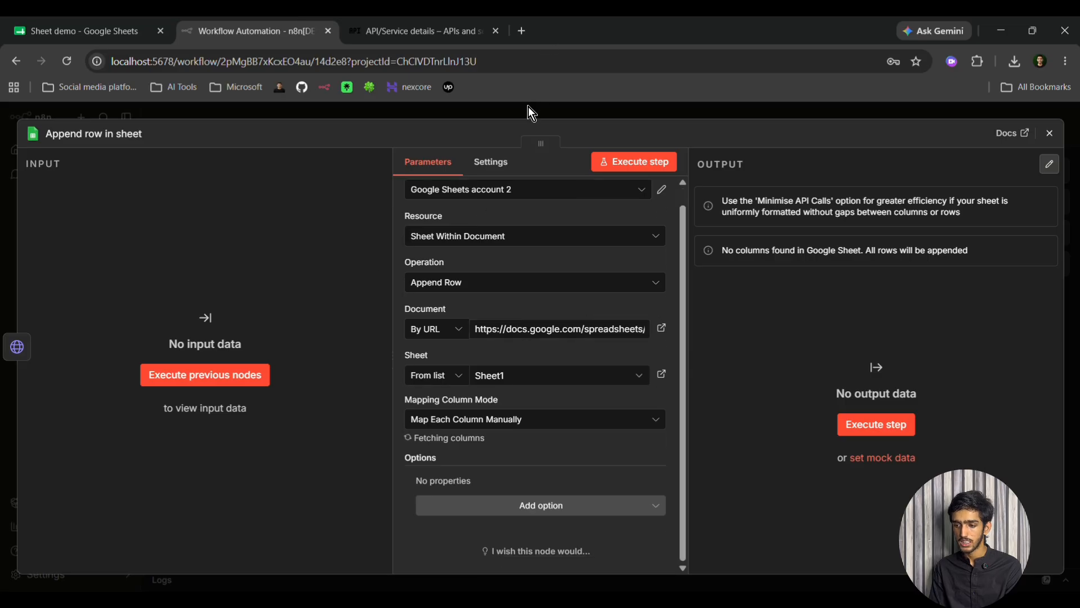
Step: Execute the HTTP Request node to fetch the users, look over its output and return to the workflow canvas
{"action": "left_click", "coordinate": [528, 106]}
{"action": "left_click", "coordinate": [517, 313]}
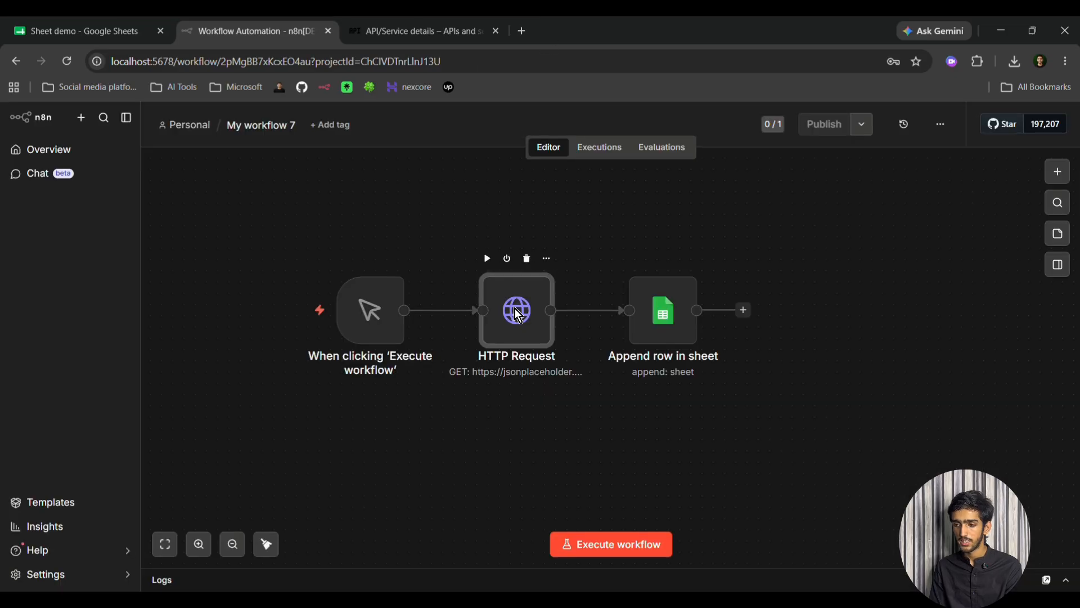
{"action": "double_click", "coordinate": [516, 312]}
{"action": "left_click", "coordinate": [647, 165]}
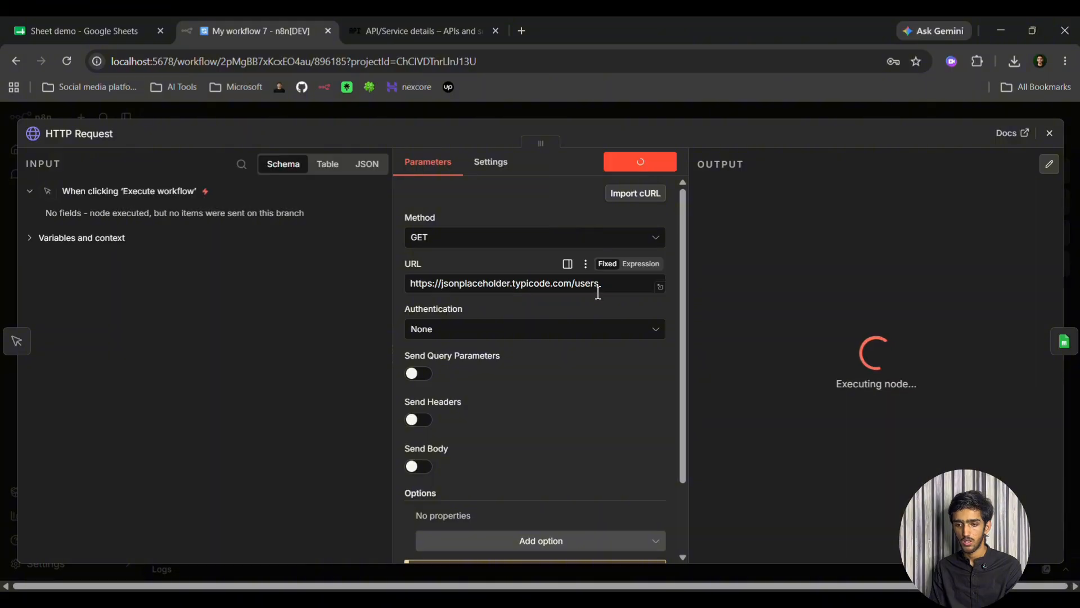
{"action": "left_click", "coordinate": [653, 113]}
{"action": "double_click", "coordinate": [538, 333]}
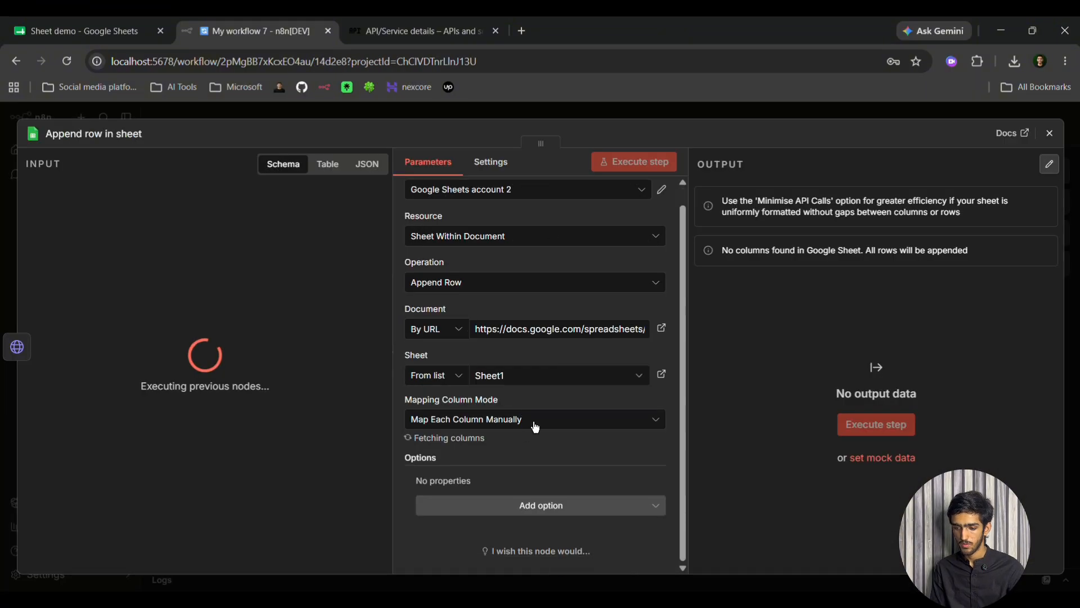
{"action": "left_click", "coordinate": [309, 100]}
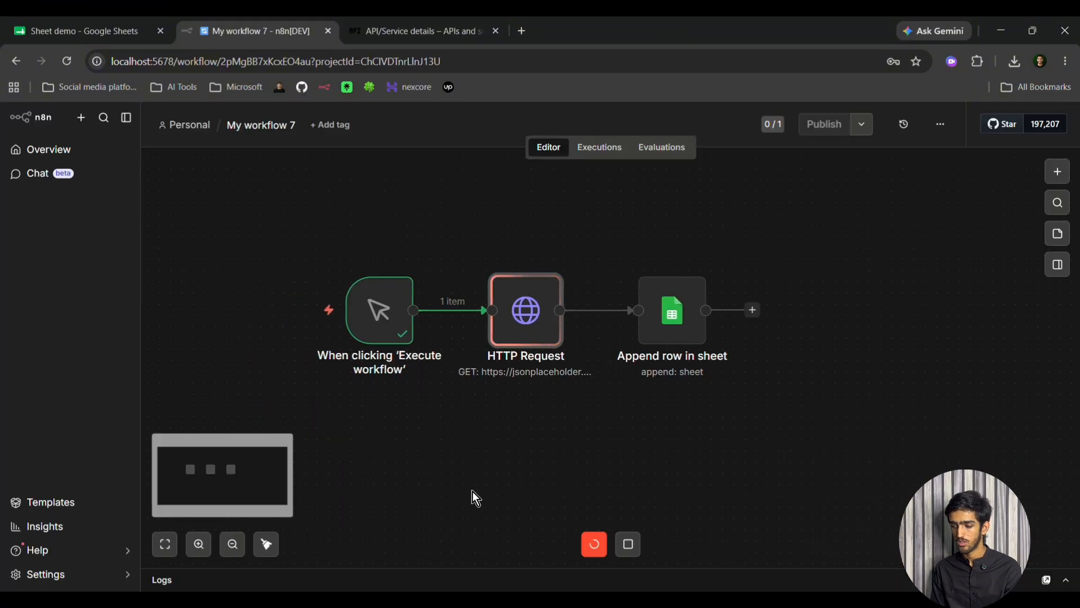
{"action": "double_click", "coordinate": [502, 312]}
{"action": "left_click", "coordinate": [646, 167]}
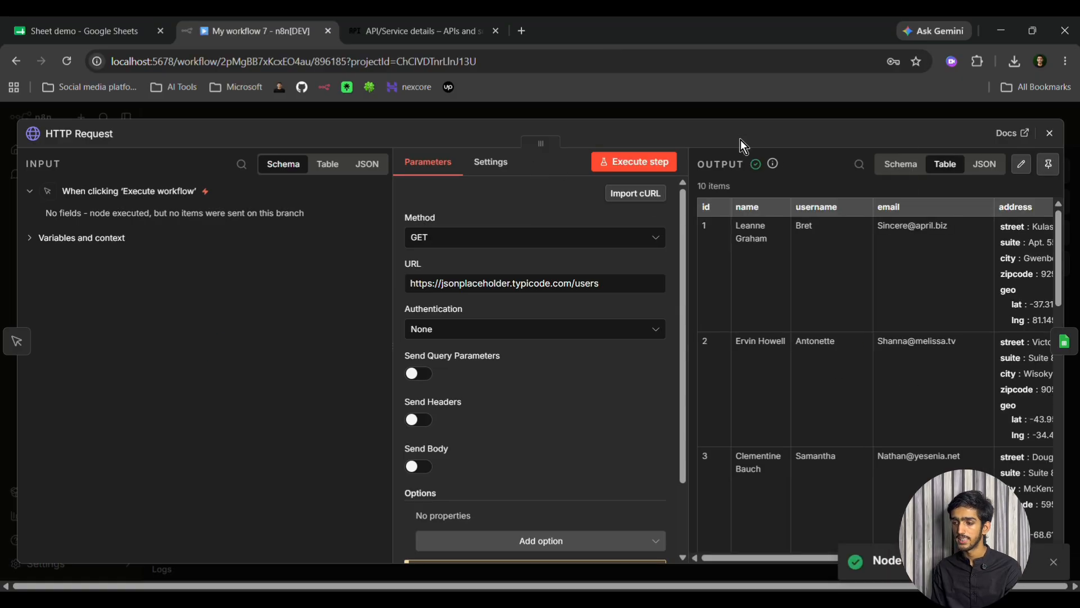
{"action": "scroll", "coordinate": [819, 214], "scroll_direction": "right", "scroll_amount": 5}
{"action": "left_click", "coordinate": [711, 110]}
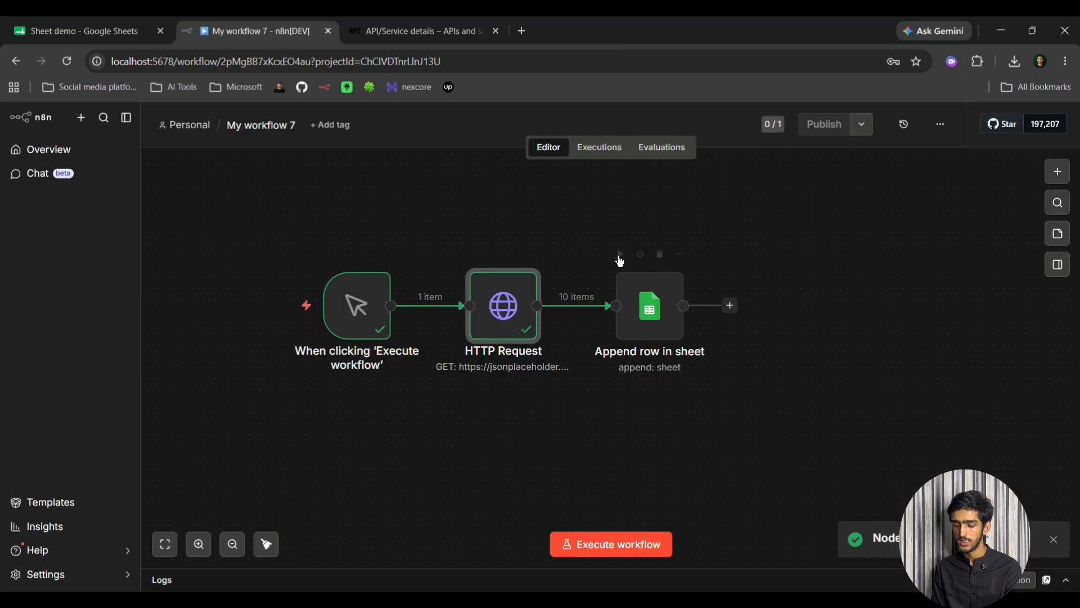
Step: In the Append row in sheet node, map ID, Name and Email to the request's id, name and email fields and set Status to Active
{"action": "double_click", "coordinate": [639, 313]}
{"action": "double_click", "coordinate": [617, 319]}
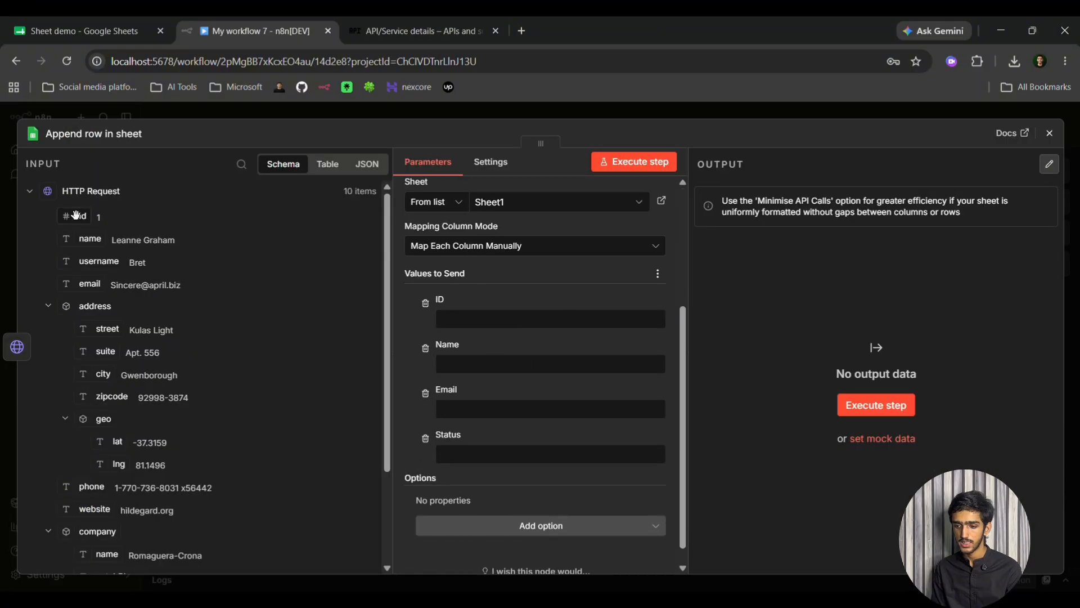
{"action": "left_click_drag", "start_coordinate": [76, 214], "coordinate": [514, 318]}
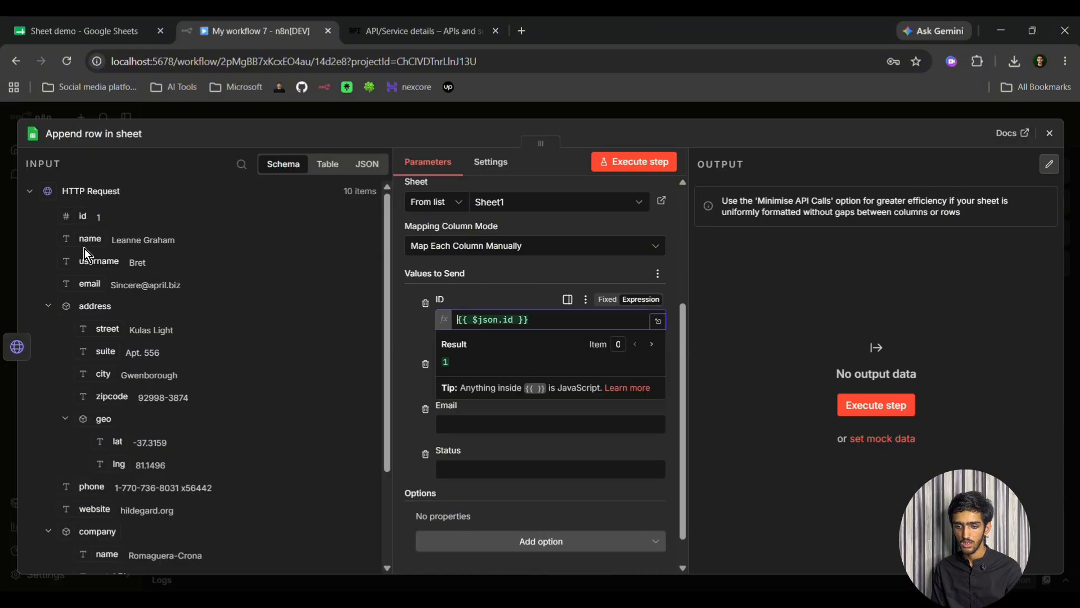
{"action": "left_click_drag", "start_coordinate": [90, 240], "coordinate": [424, 376]}
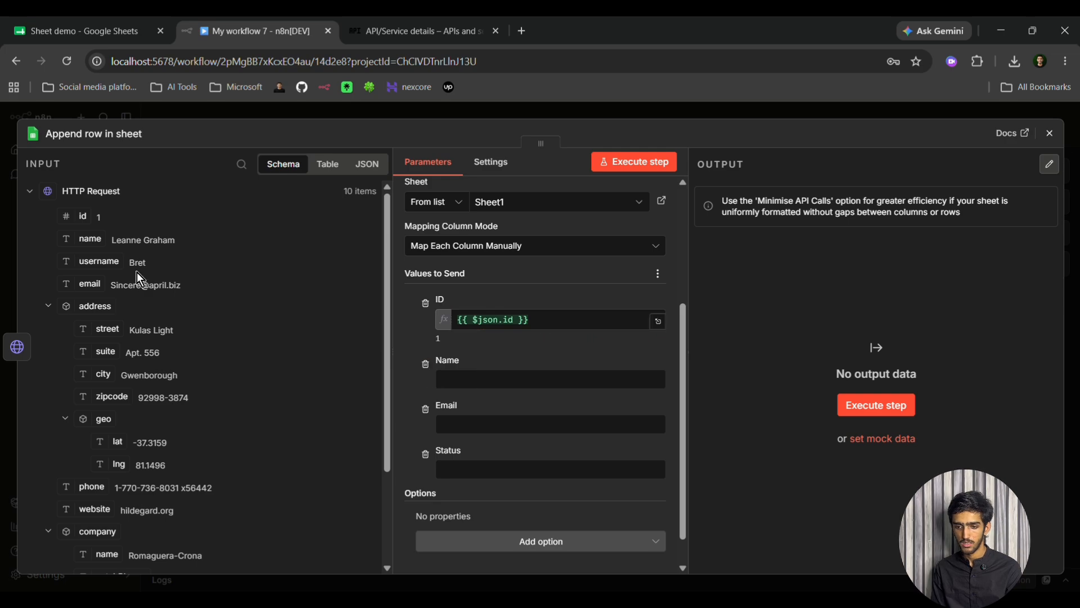
{"action": "left_click_drag", "start_coordinate": [105, 243], "coordinate": [463, 375]}
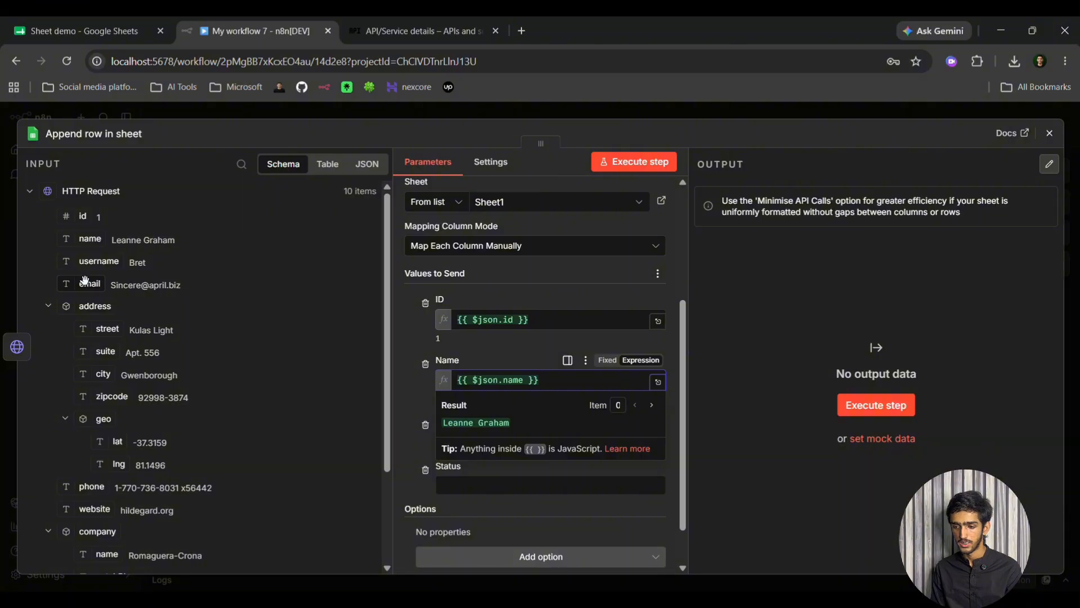
{"action": "left_click_drag", "start_coordinate": [85, 280], "coordinate": [453, 442]}
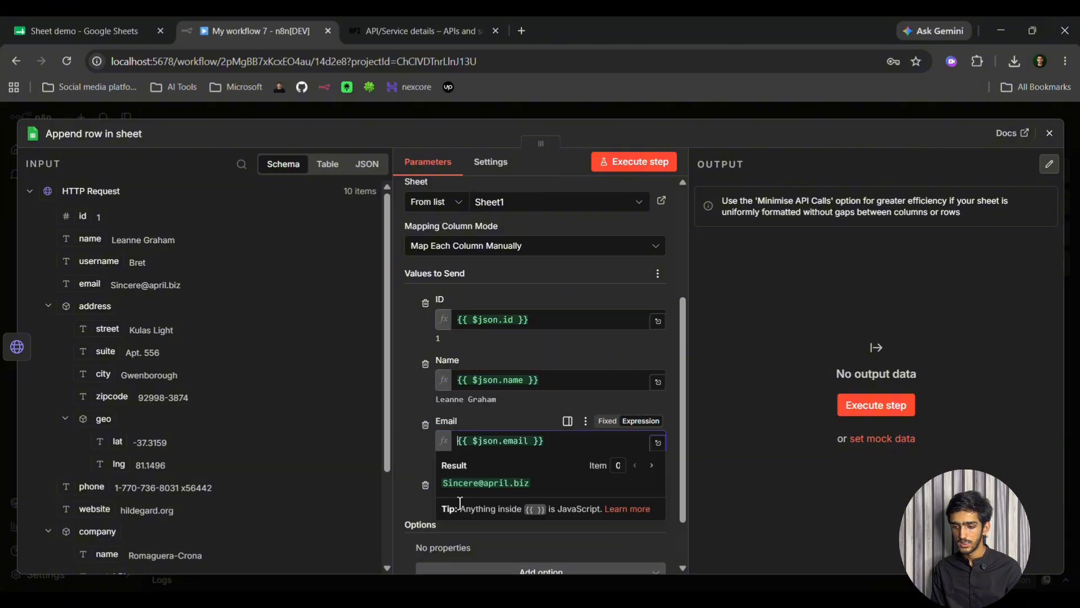
{"action": "left_click", "coordinate": [414, 502]}
{"action": "left_click", "coordinate": [470, 498]}
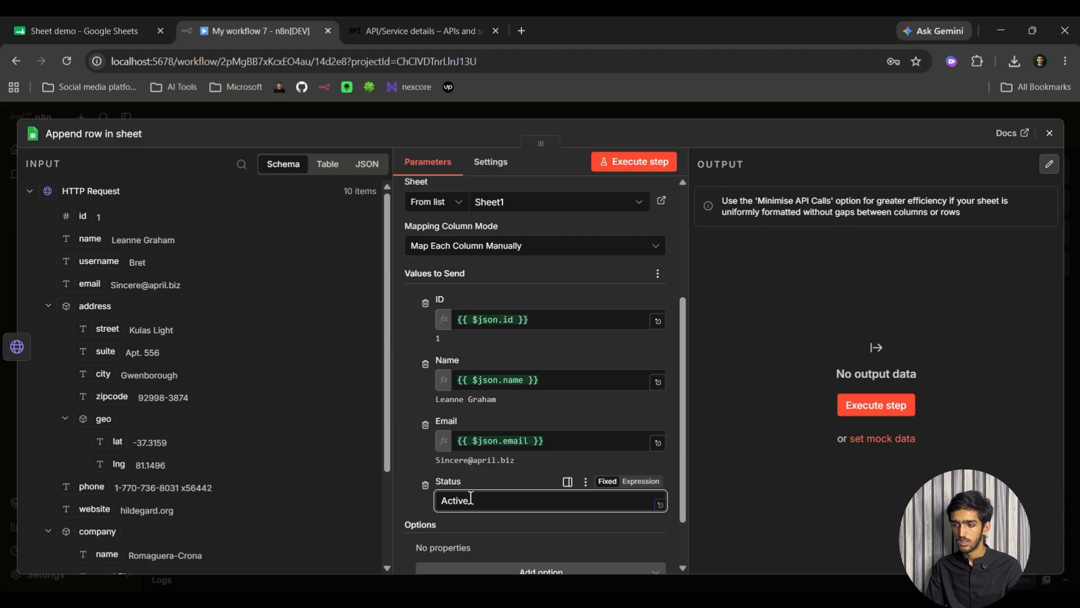
{"action": "type", "text": "Active"}
Step: Try to execute the Append row in sheet node, and reopen it to read its output
{"action": "left_click", "coordinate": [631, 164]}
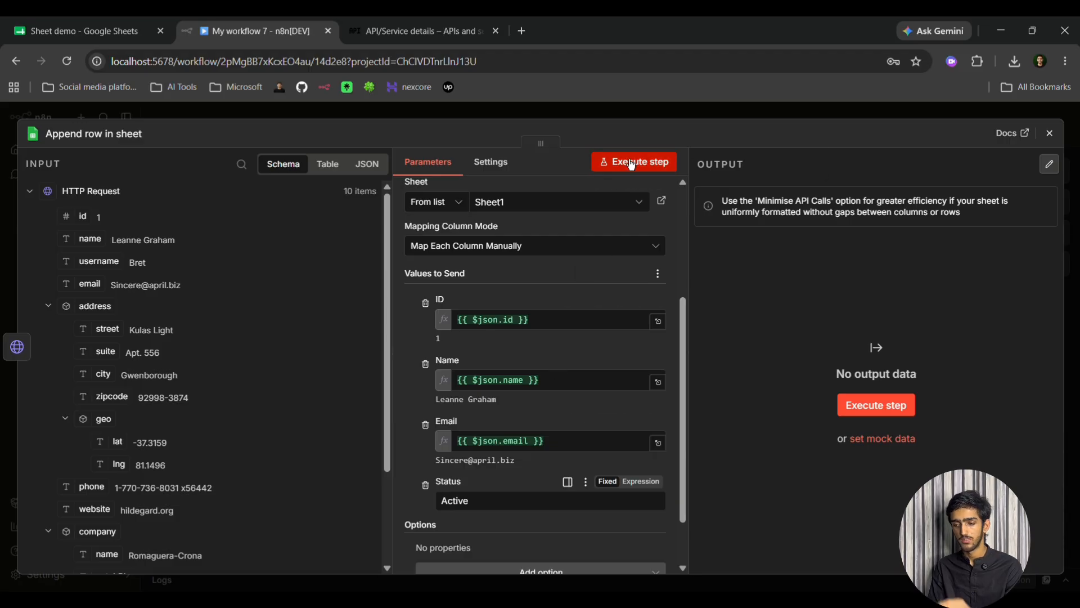
{"action": "scroll", "coordinate": [619, 414], "scroll_direction": "down", "scroll_amount": 2}
{"action": "scroll", "coordinate": [569, 313], "scroll_direction": "up", "scroll_amount": 2}
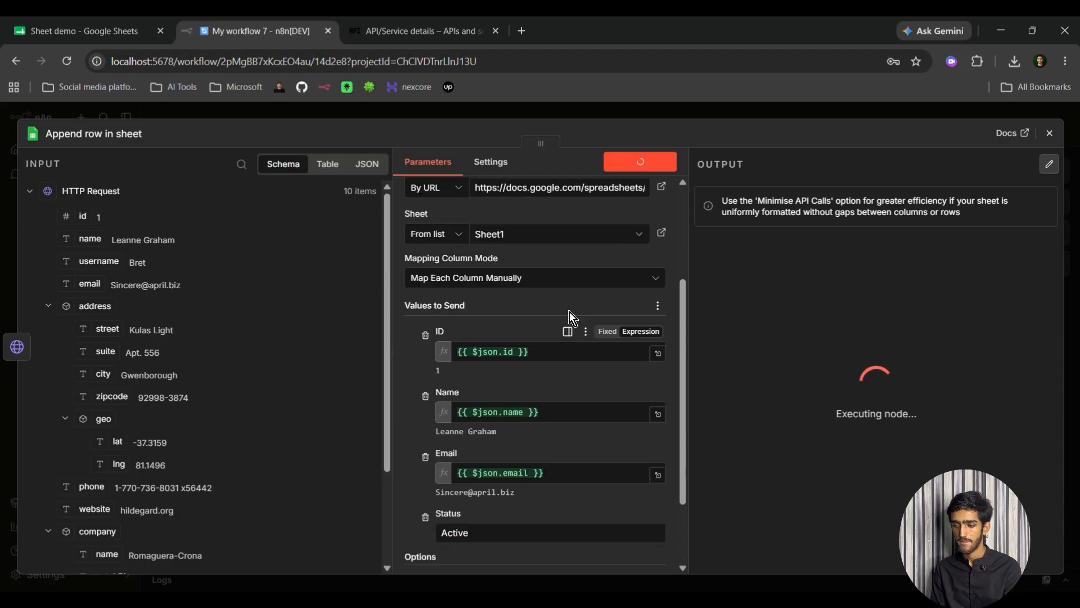
{"action": "scroll", "coordinate": [569, 312], "scroll_direction": "up", "scroll_amount": 3}
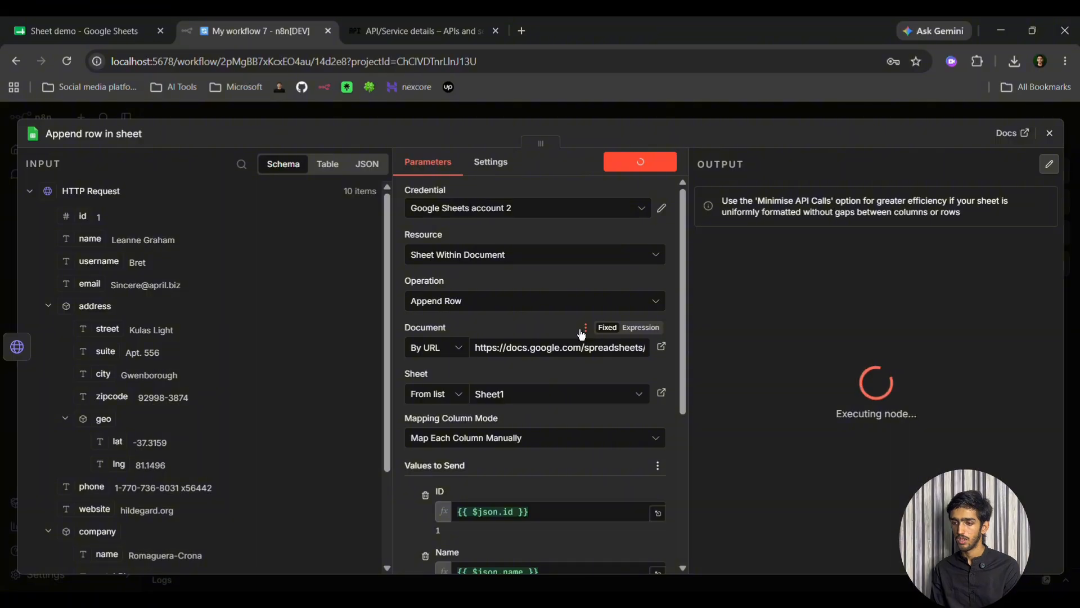
{"action": "left_click", "coordinate": [562, 116]}
{"action": "double_click", "coordinate": [642, 315]}
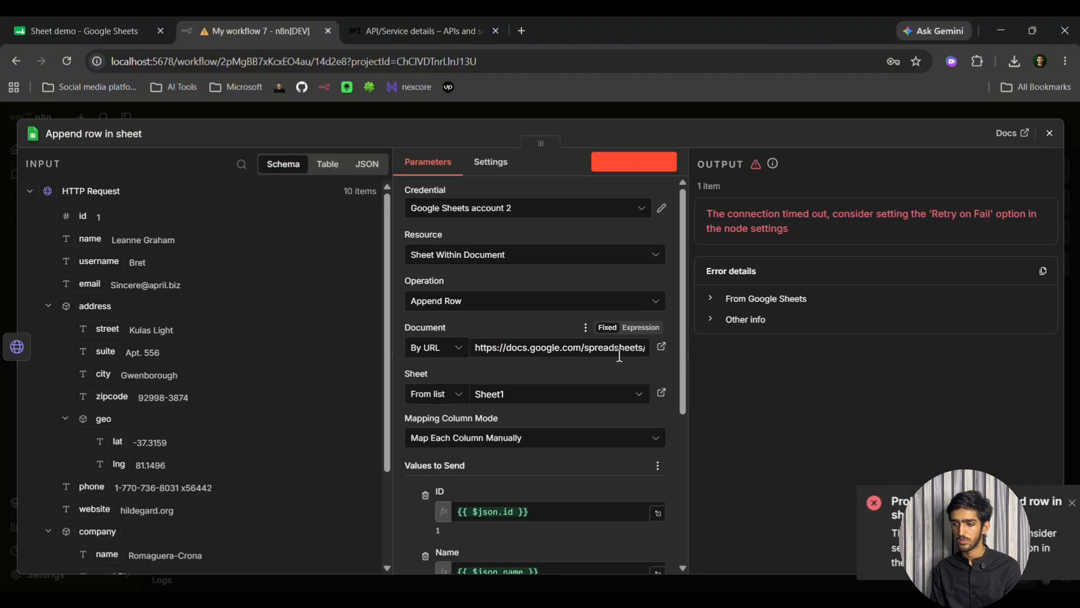
Step: Enable Retry On Fail for the Append row in sheet node and execute the node again
{"action": "left_click", "coordinate": [491, 166]}
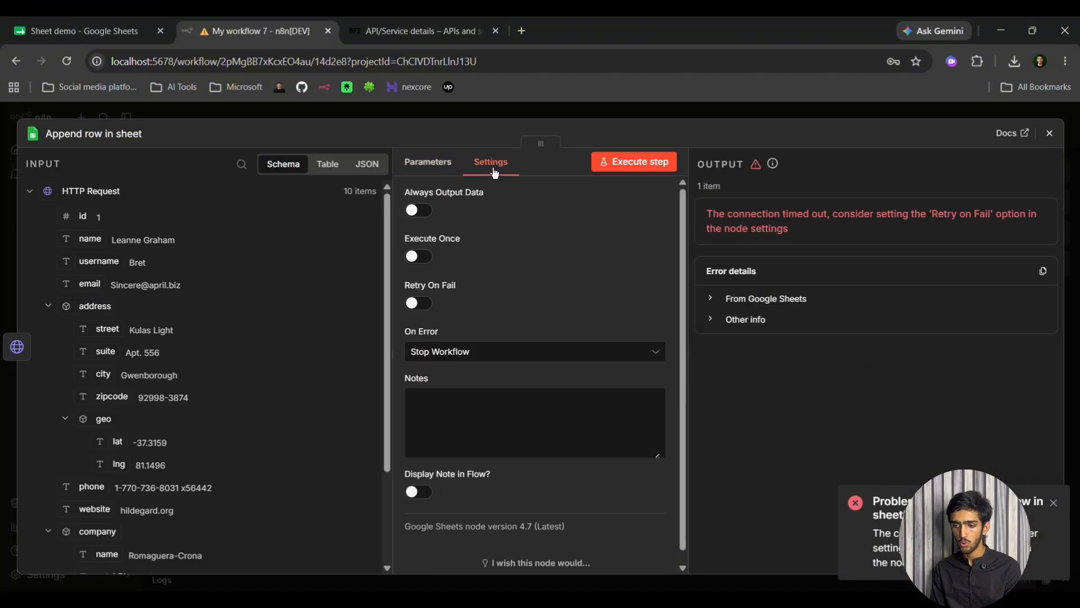
{"action": "left_click", "coordinate": [419, 303]}
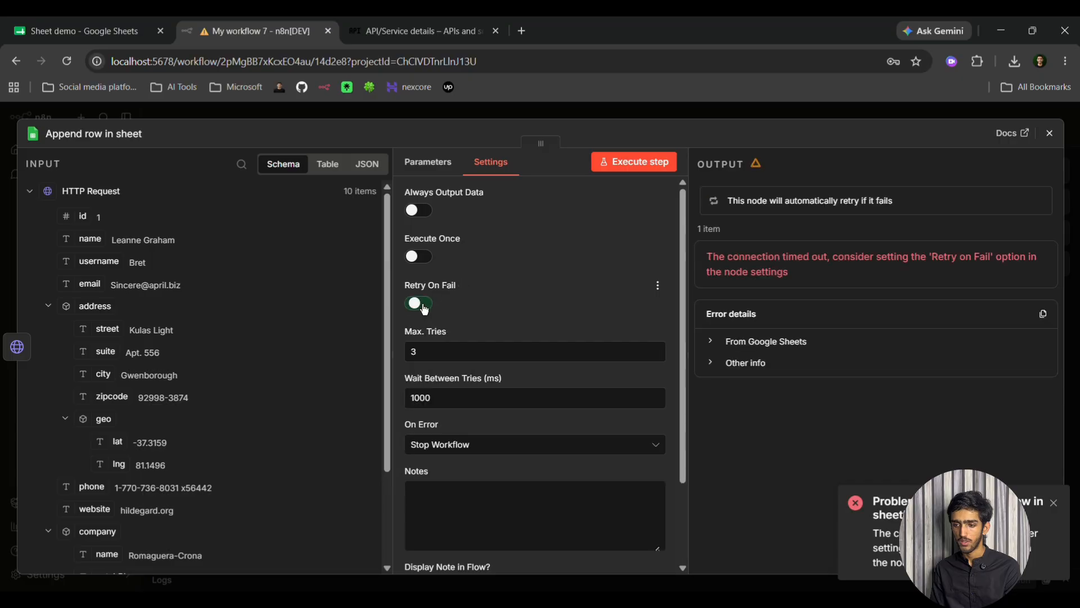
{"action": "left_click", "coordinate": [445, 164]}
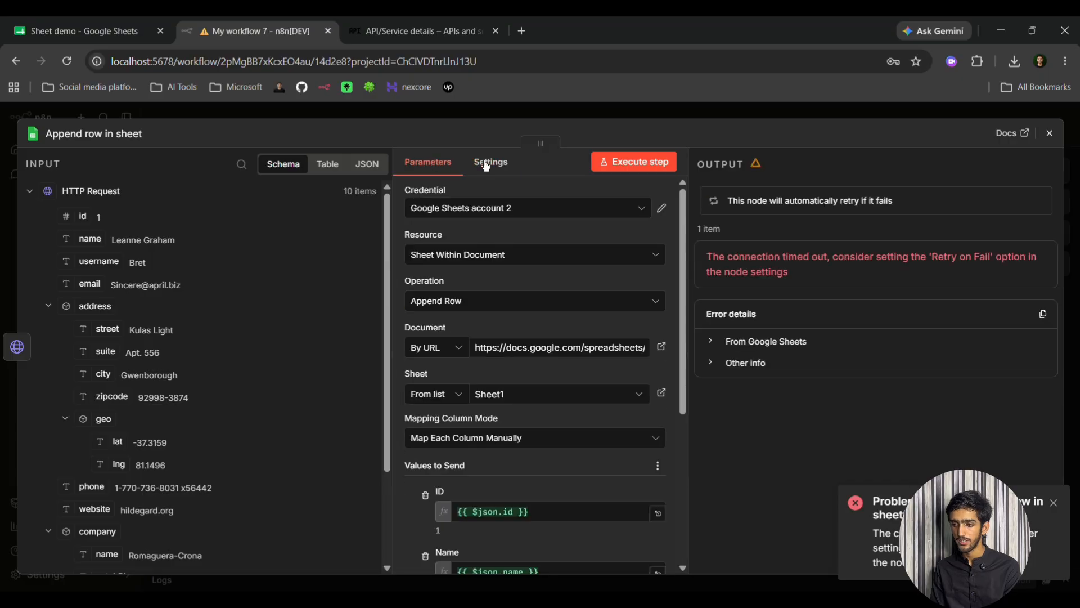
{"action": "left_click", "coordinate": [624, 162]}
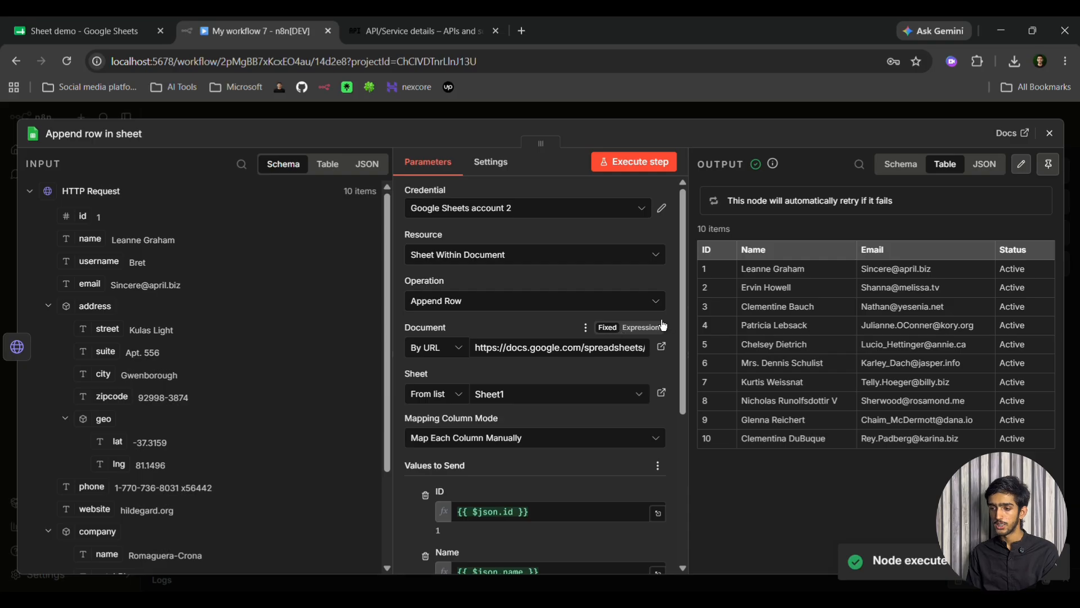
Step: Close the node, check the appended rows in the Sheet demo spreadsheet in Google Sheets, and return to the n8n workflow
{"action": "left_click", "coordinate": [601, 113]}
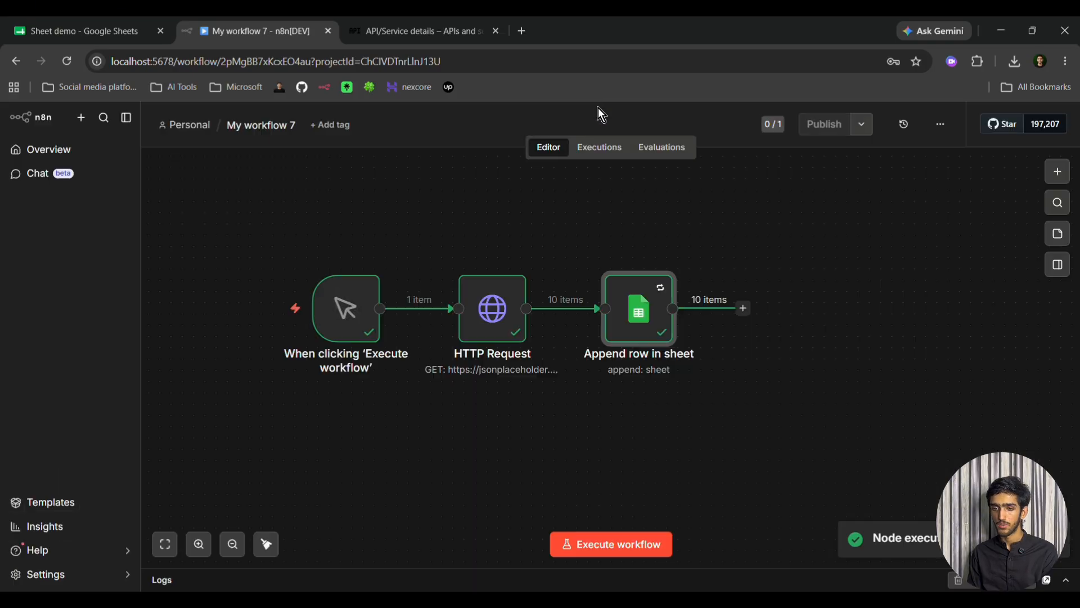
{"action": "left_click", "coordinate": [143, 20]}
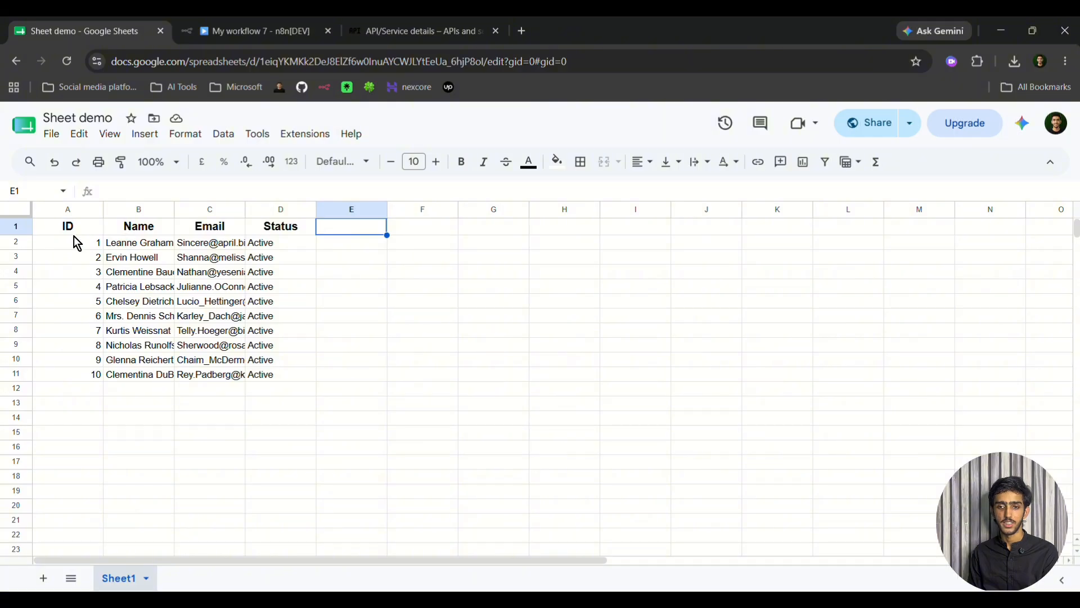
{"action": "left_click", "coordinate": [295, 39]}
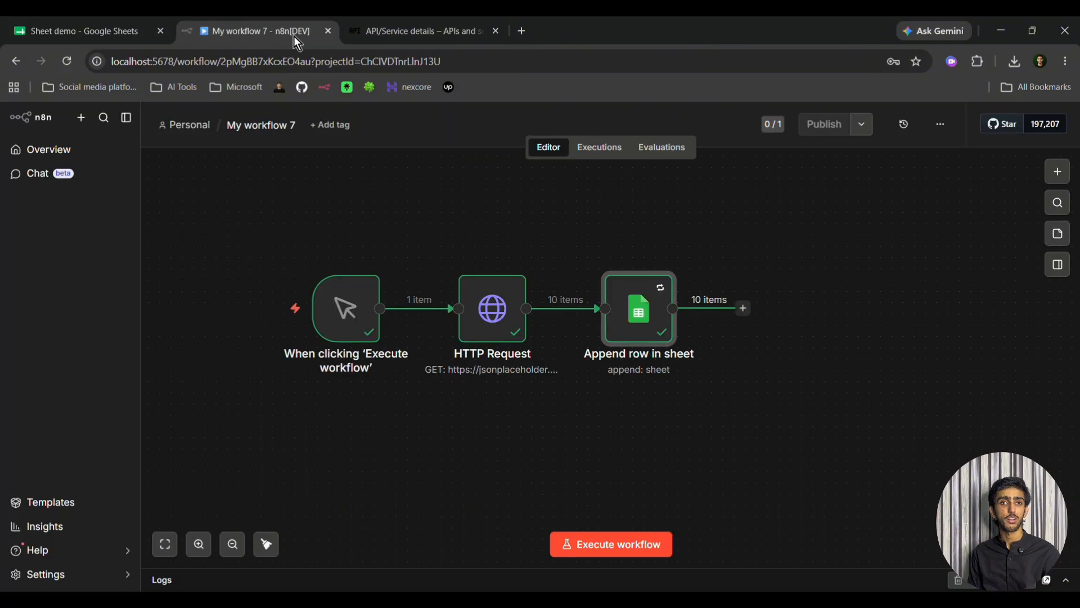
Step: Add an n8n Form trigger for new form events to the workflow, separate from the existing nodes
{"action": "scroll", "coordinate": [407, 255], "scroll_direction": "down", "scroll_amount": 3}
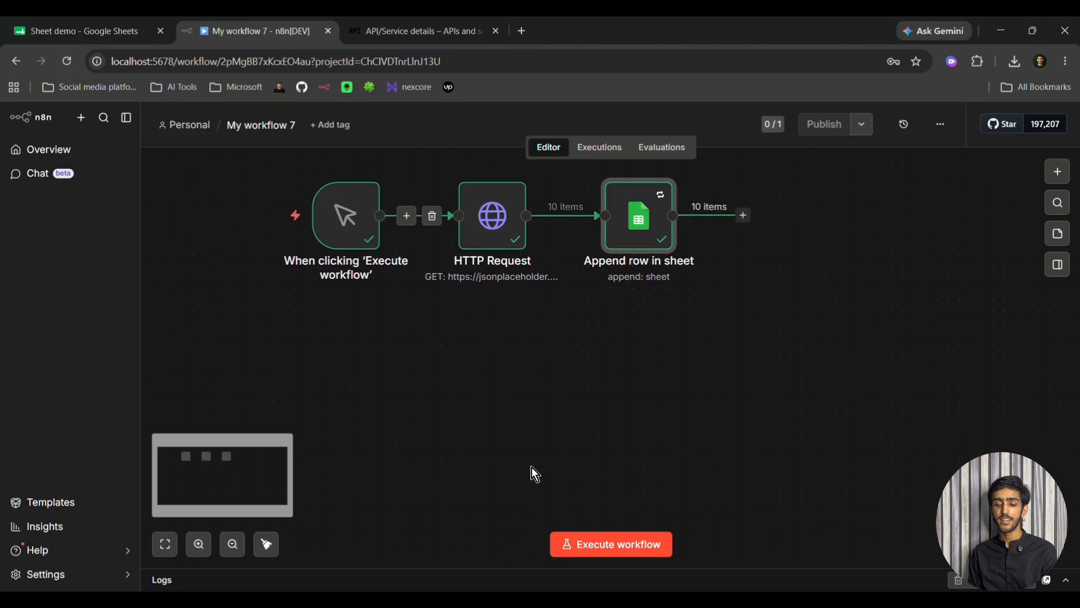
{"action": "scroll", "coordinate": [532, 467], "scroll_direction": "down", "scroll_amount": 2}
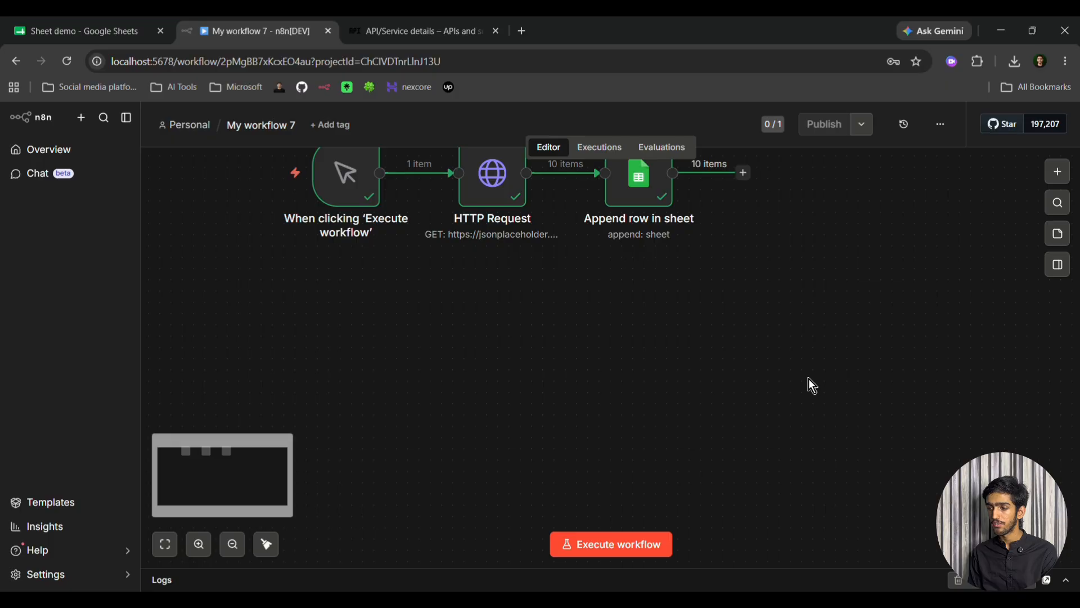
{"action": "left_click", "coordinate": [1058, 172]}
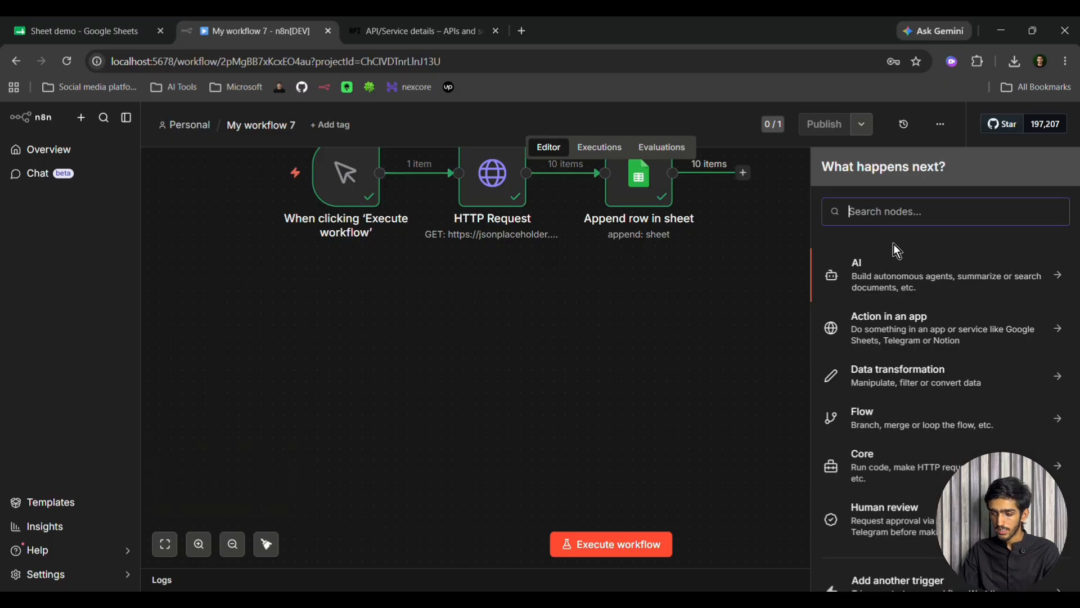
{"action": "type", "text": "f"}
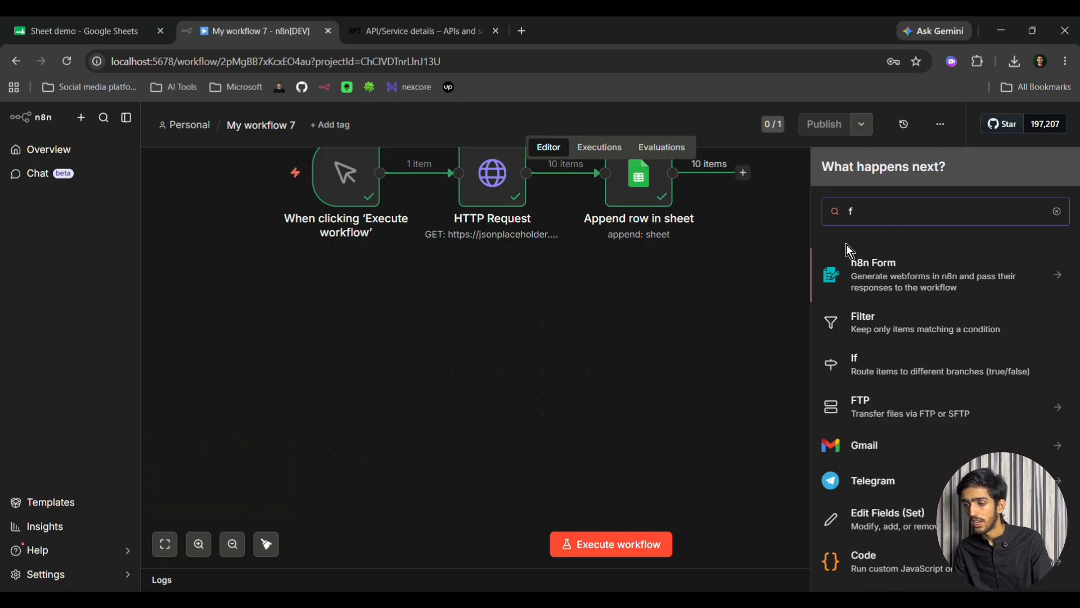
{"action": "left_click", "coordinate": [884, 283]}
{"action": "left_click", "coordinate": [890, 355]}
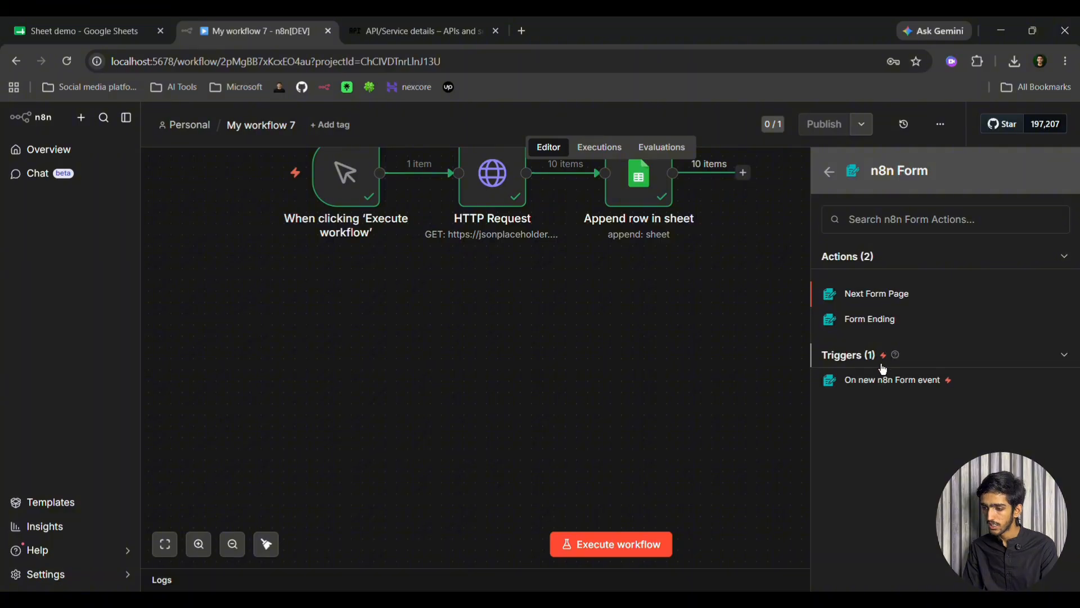
{"action": "left_click", "coordinate": [866, 387]}
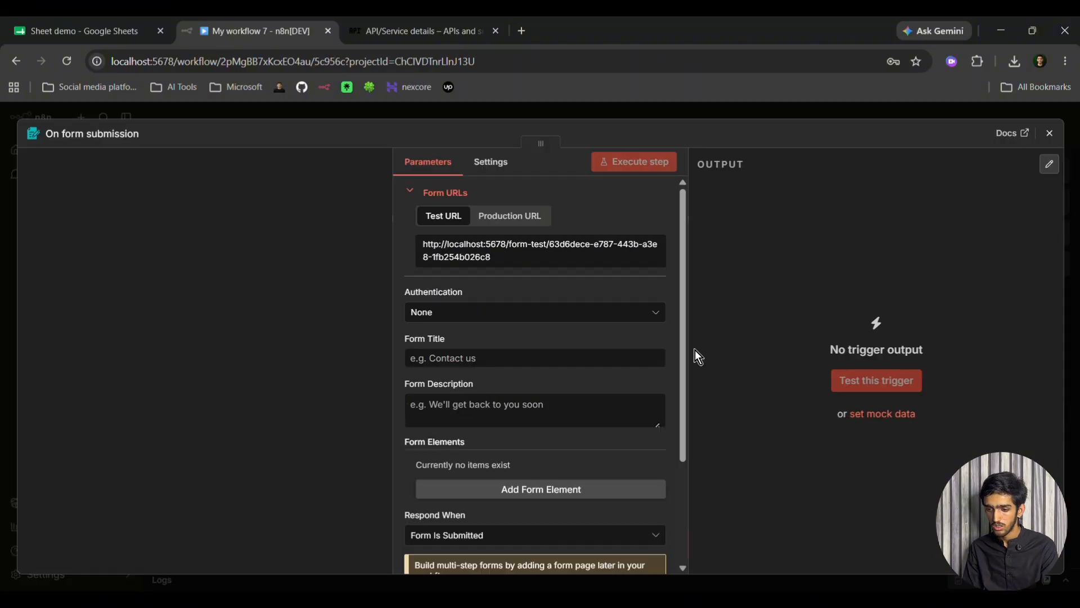
Step: Set the title of the On form submission form to "Update Row"
{"action": "left_click", "coordinate": [464, 360]}
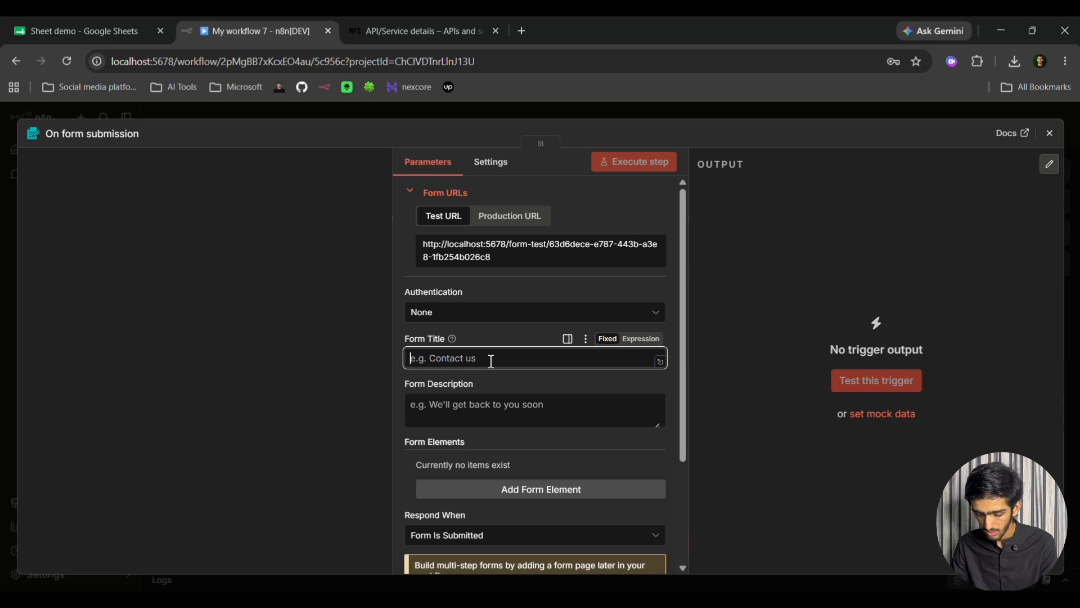
{"action": "type", "text": "Upd"}
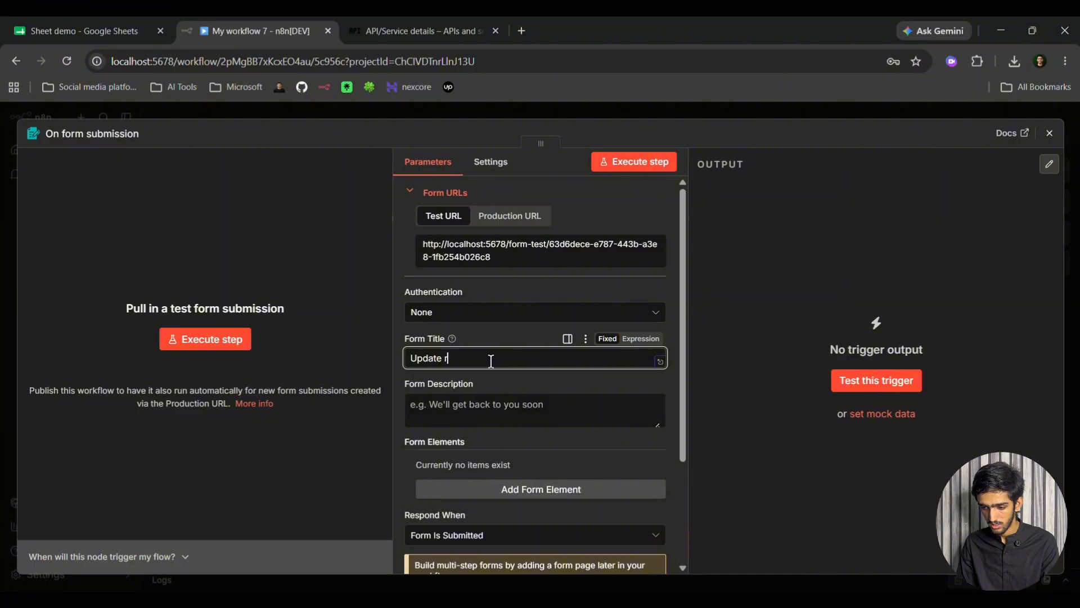
{"action": "type", "text": "ate Row"}
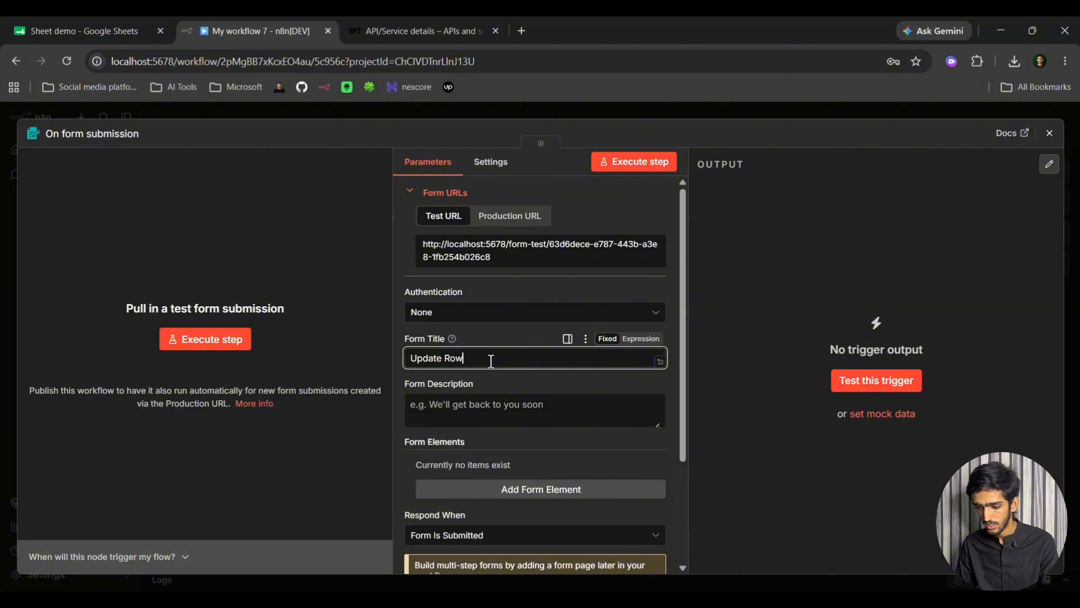
Step: Set the form description to "Enter the ID of the row you want to update and the new status"
{"action": "left_click", "coordinate": [481, 401]}
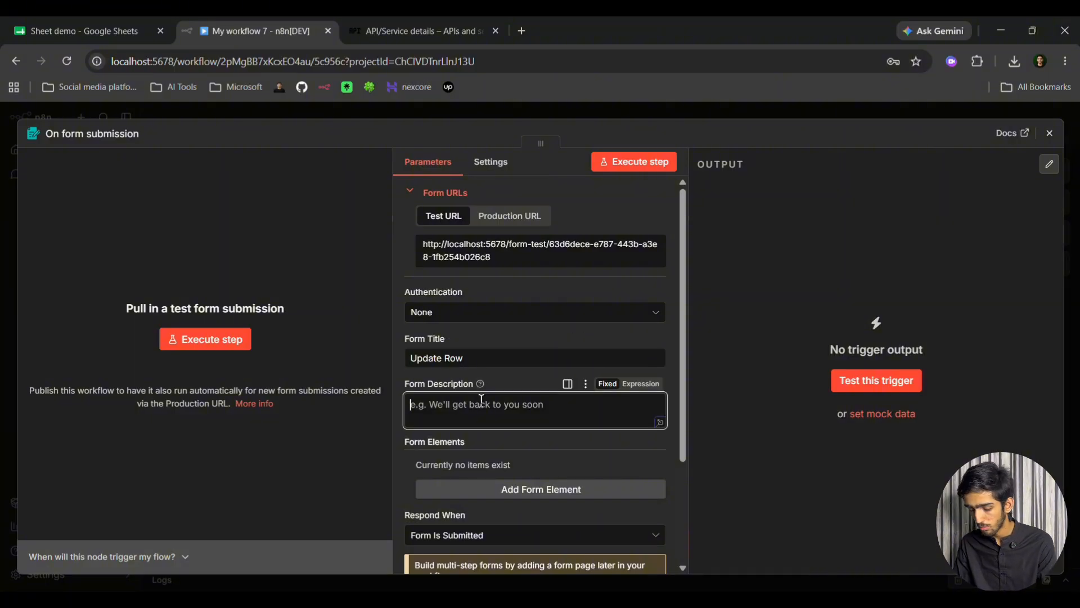
{"action": "type", "text": "Ente"}
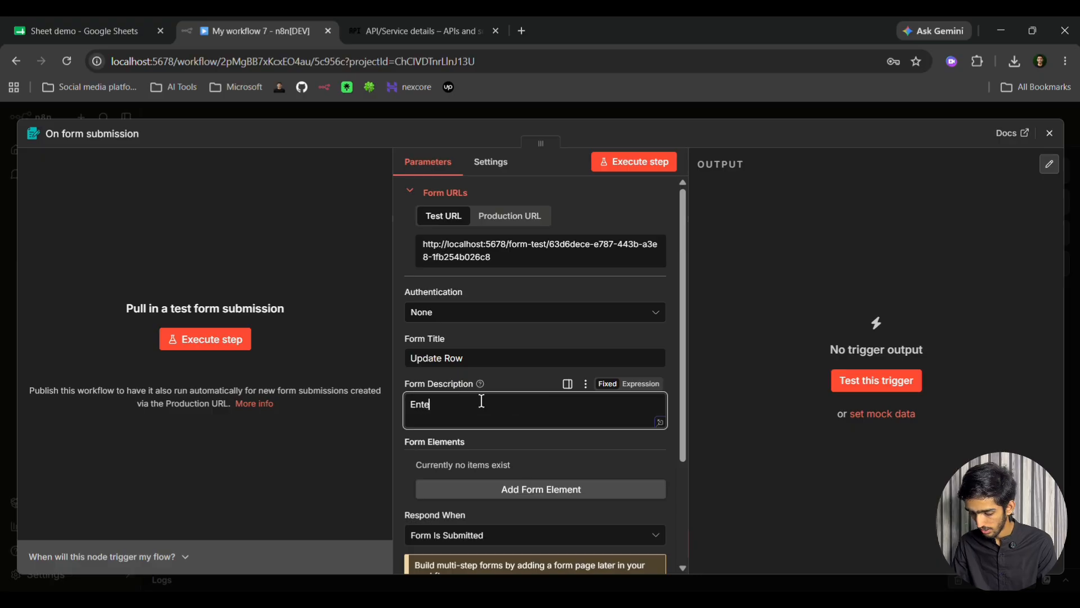
{"action": "type", "text": "r the ID of the row"}
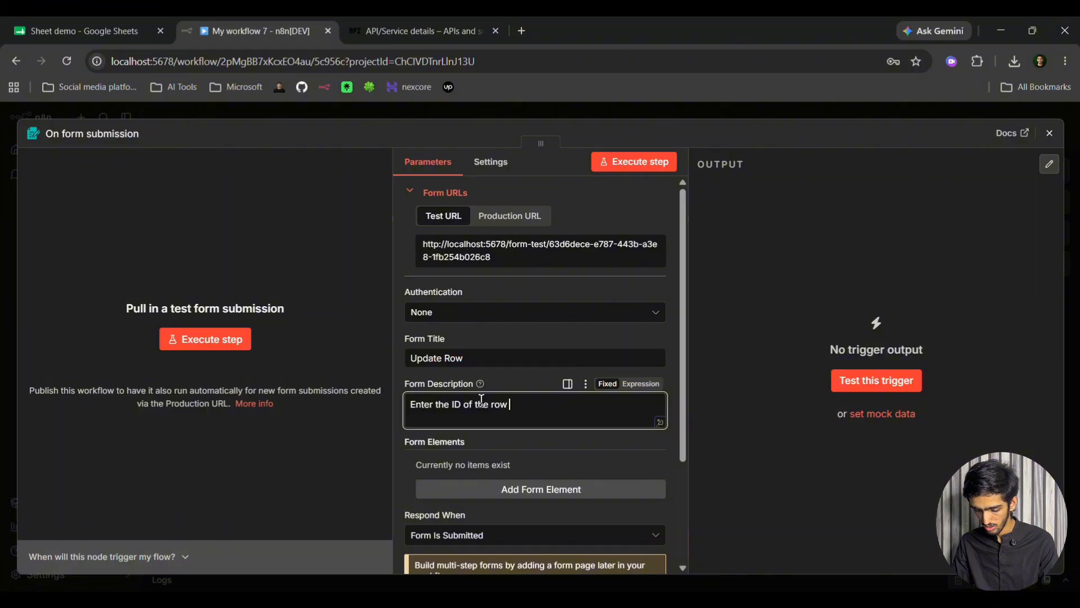
{"action": "type", "text": " you want to "}
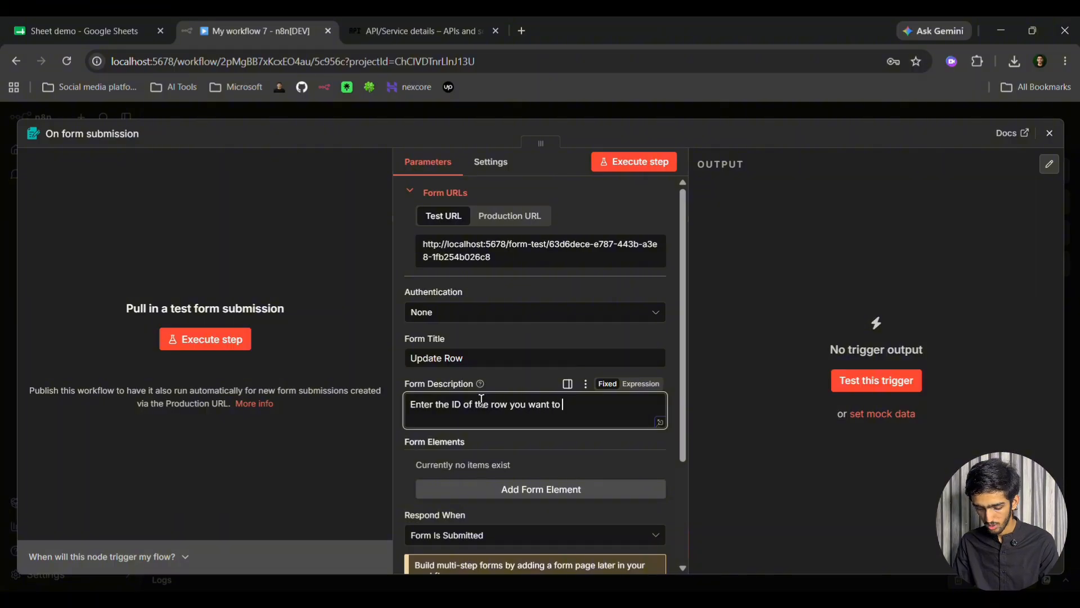
{"action": "type", "text": "upadte"}
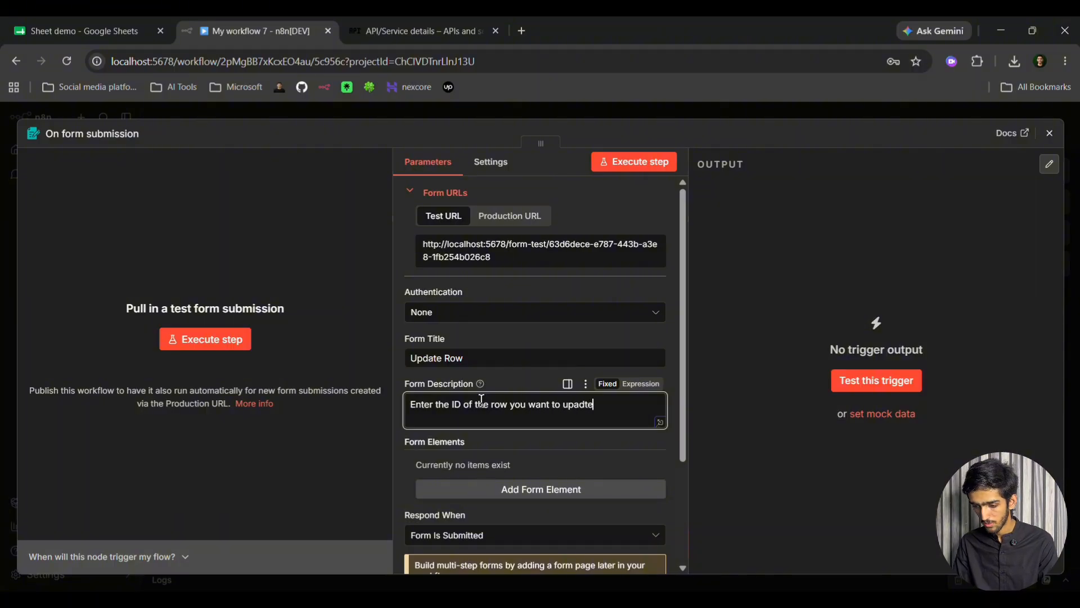
{"action": "key", "text": "BackSpace"}
{"action": "key", "text": "BackSpace"}
{"action": "key", "text": "BackSpace"}
{"action": "key", "text": "BackSpace"}
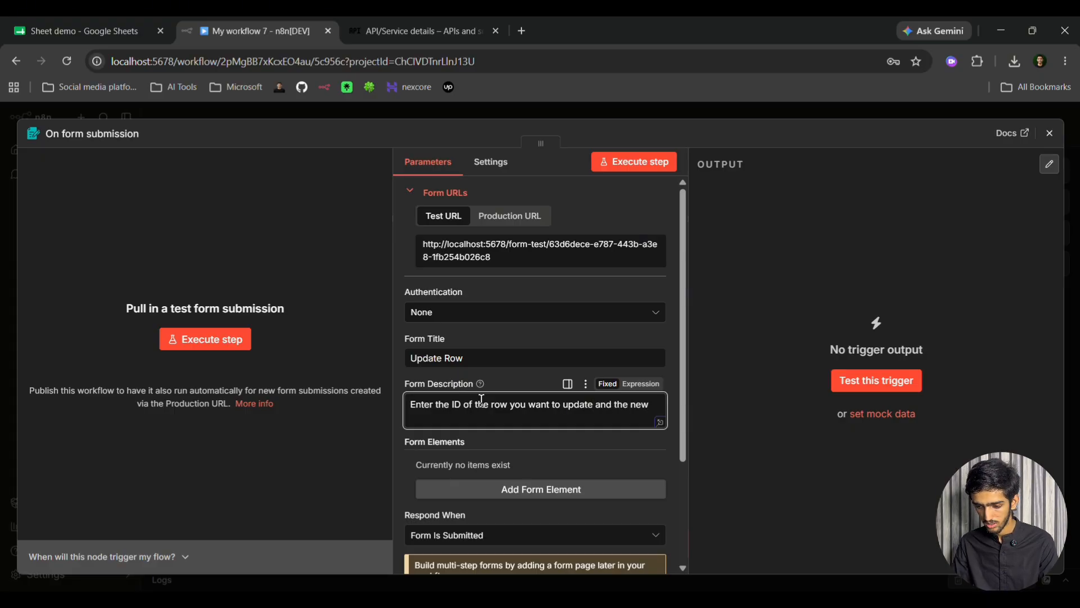
{"action": "type", "text": "sts"}
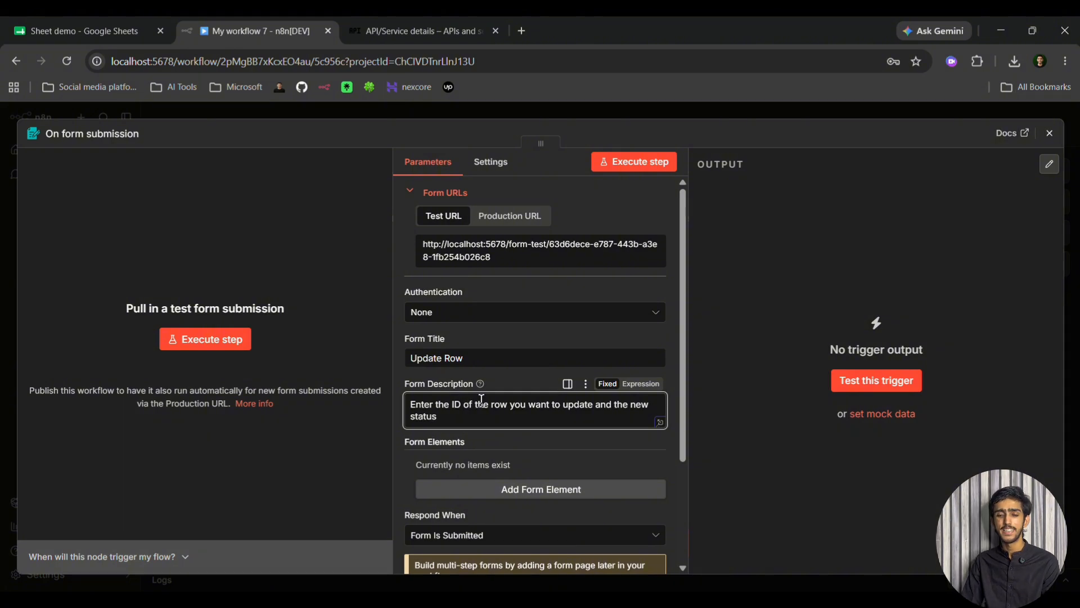
Step: Add a form element labelled ID with the element type Number
{"action": "scroll", "coordinate": [525, 456], "scroll_direction": "down", "scroll_amount": 3}
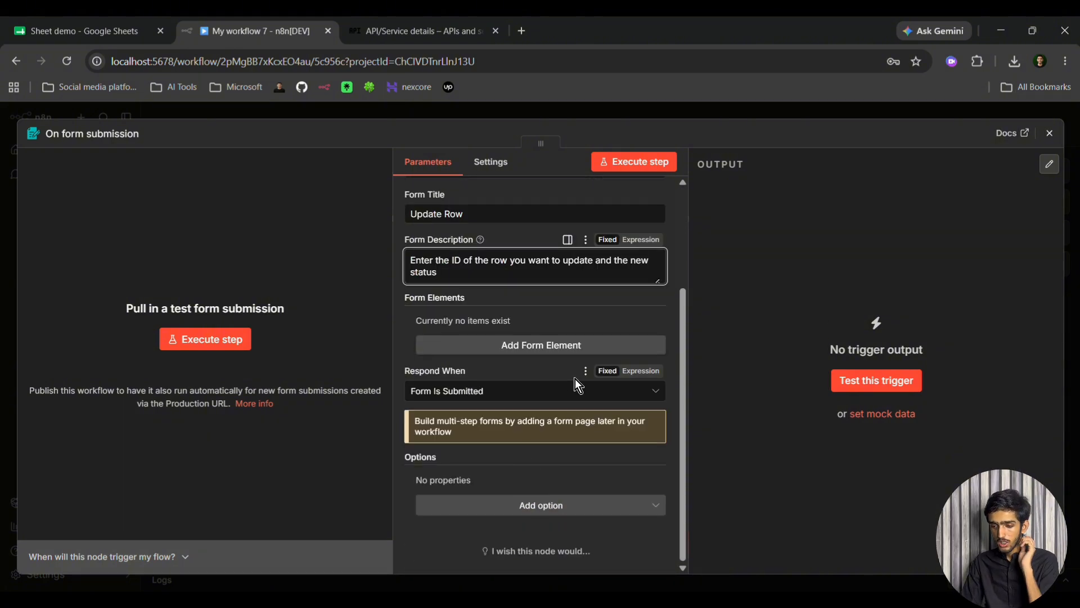
{"action": "left_click", "coordinate": [564, 392]}
{"action": "left_click", "coordinate": [539, 393]}
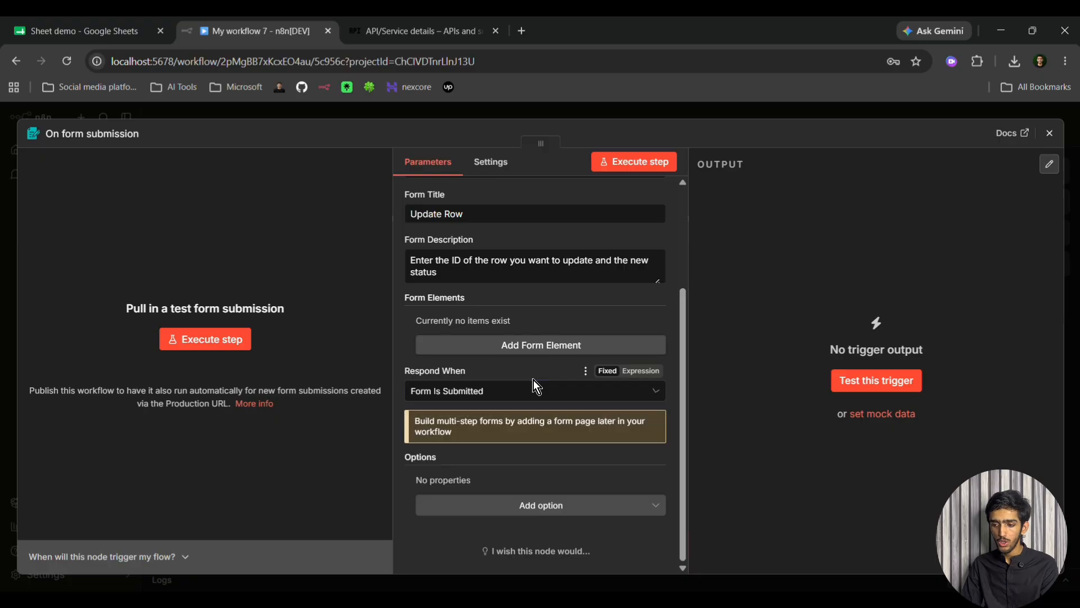
{"action": "left_click", "coordinate": [523, 345]}
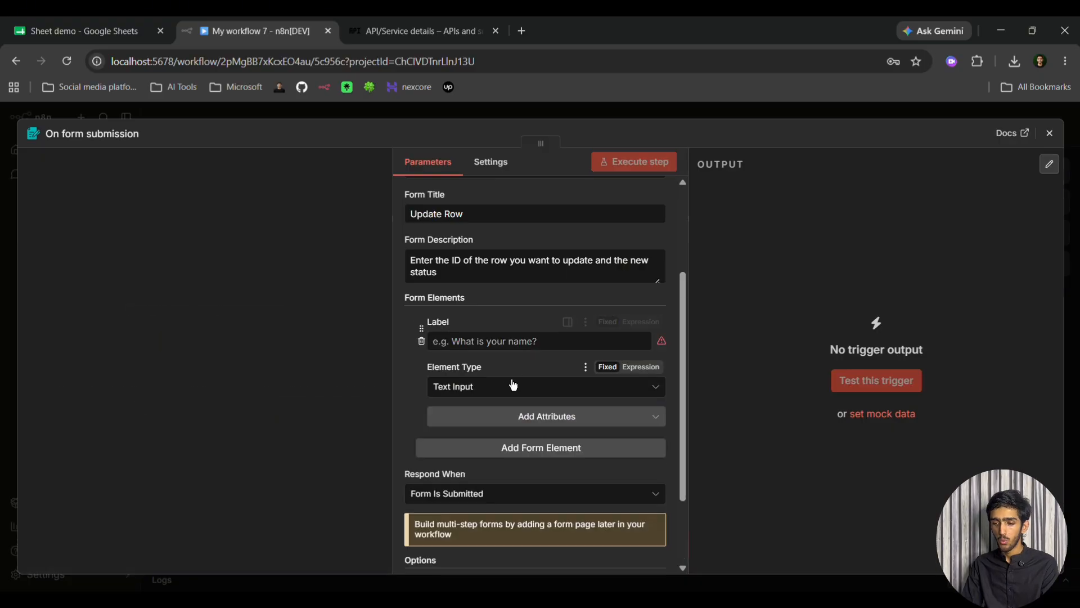
{"action": "left_click", "coordinate": [488, 344]}
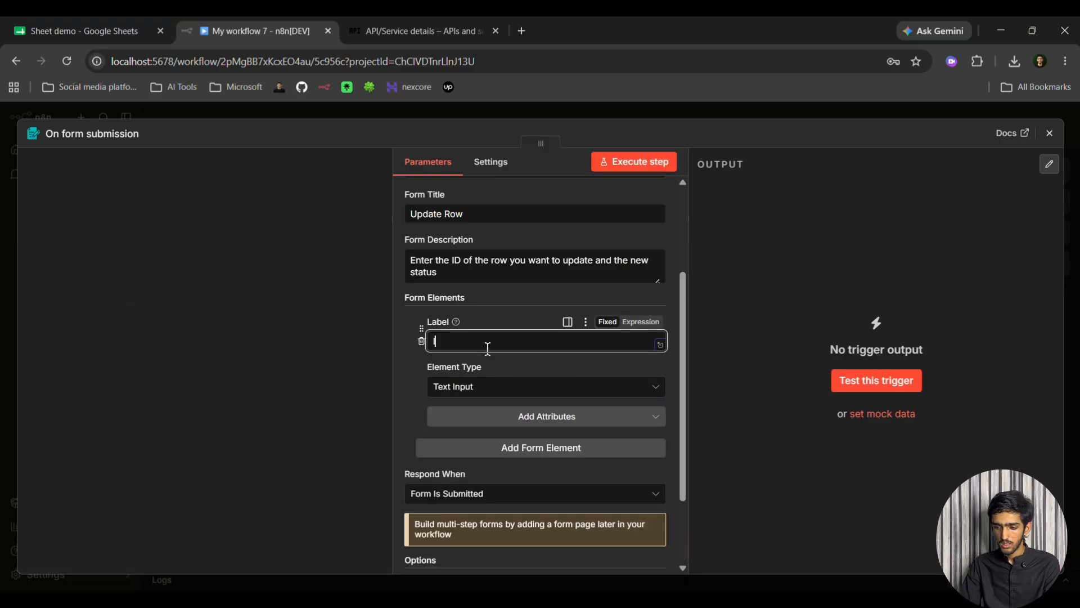
{"action": "type", "text": "ID"}
{"action": "left_click", "coordinate": [488, 388]}
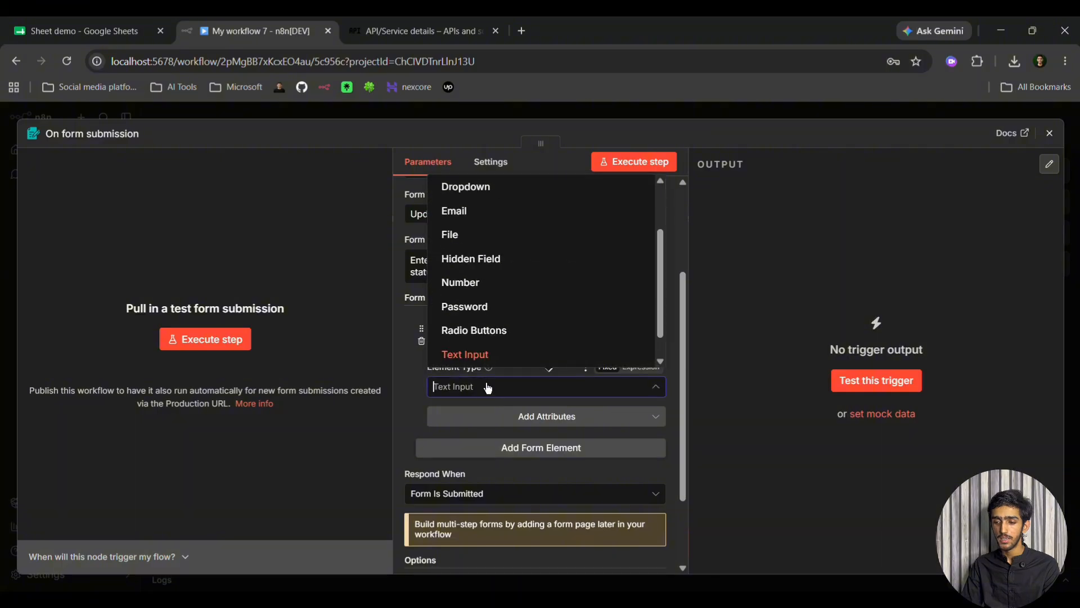
{"action": "left_click", "coordinate": [463, 293]}
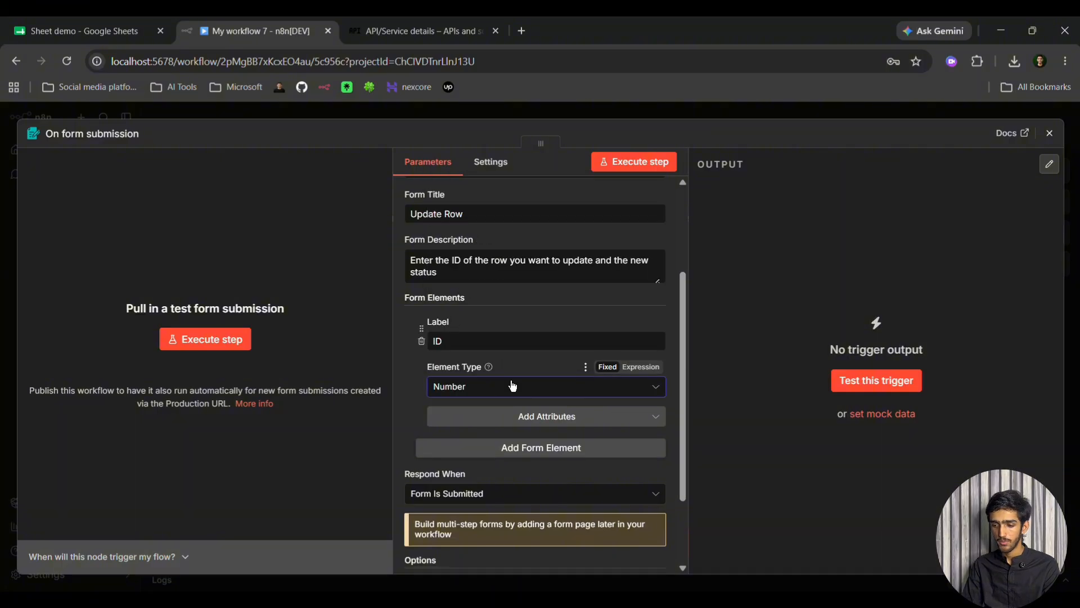
Step: Add a second form element labelled Status as a Text Input and close the form trigger's settings
{"action": "scroll", "coordinate": [514, 382], "scroll_direction": "down", "scroll_amount": 1}
{"action": "left_click", "coordinate": [529, 401]}
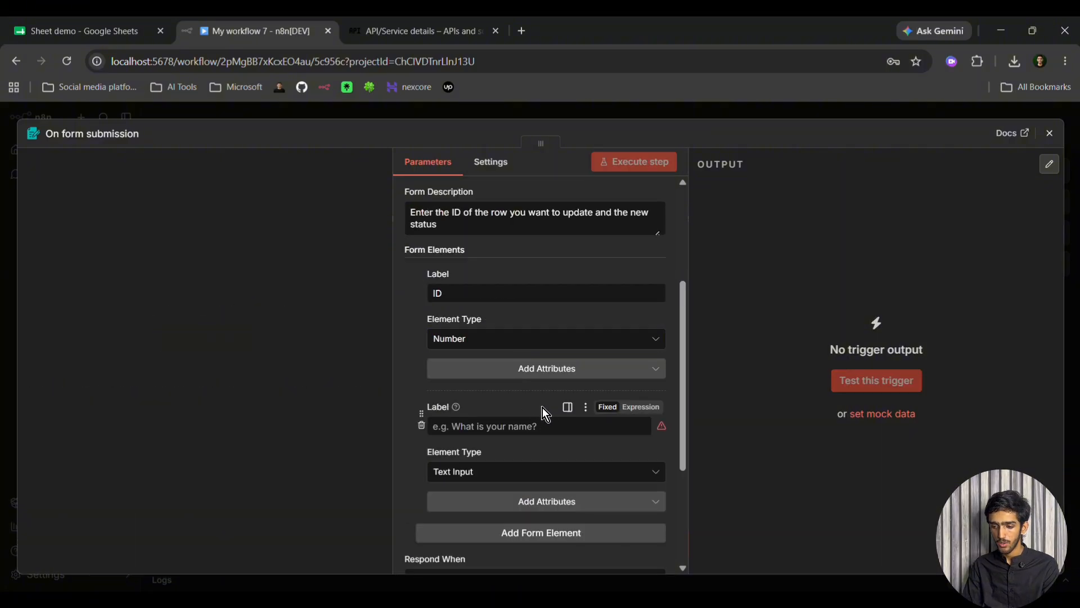
{"action": "left_click", "coordinate": [523, 425]}
{"action": "type", "text": "Stat"}
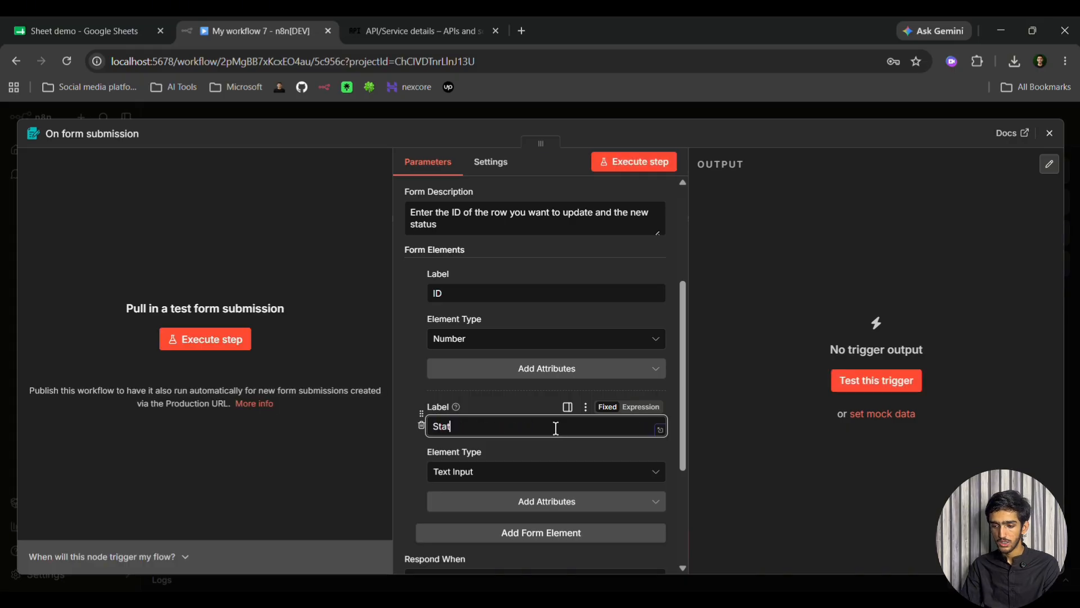
{"action": "type", "text": "us"}
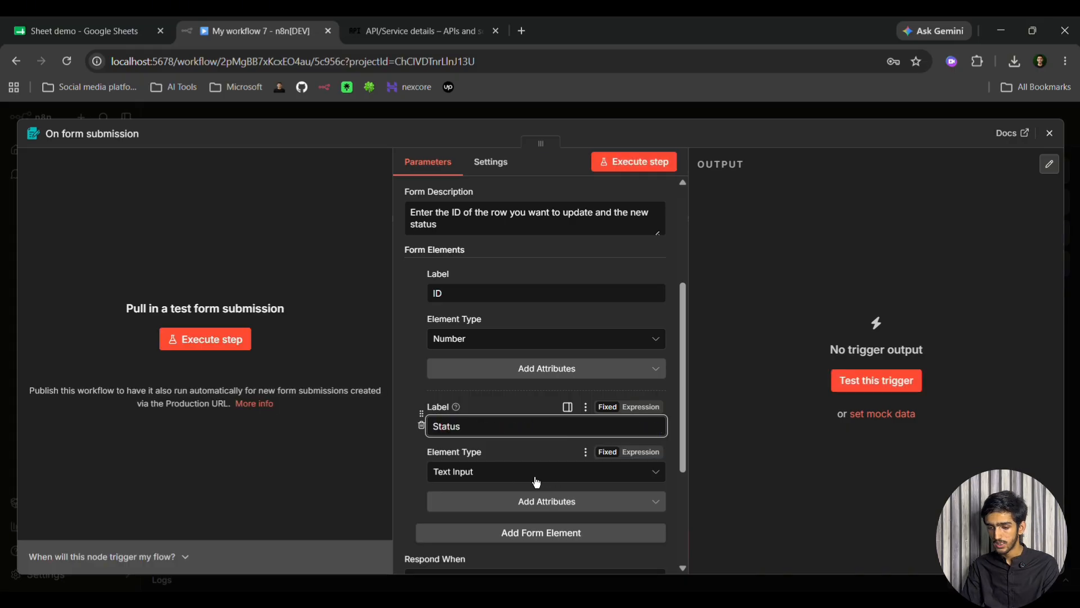
{"action": "scroll", "coordinate": [537, 482], "scroll_direction": "down", "scroll_amount": 1}
{"action": "scroll", "coordinate": [479, 471], "scroll_direction": "down", "scroll_amount": 1}
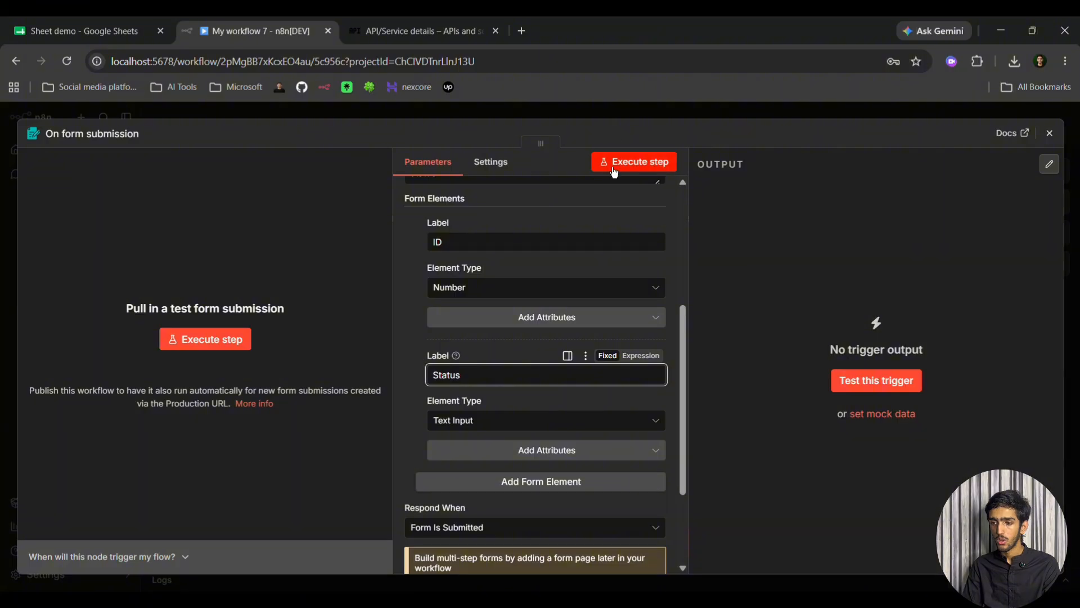
{"action": "left_click", "coordinate": [611, 105]}
Step: Connect a Google Sheets Update row in sheet node after the On form submission trigger, and close its settings without choosing a document
{"action": "scroll", "coordinate": [644, 345], "scroll_direction": "right", "scroll_amount": 3}
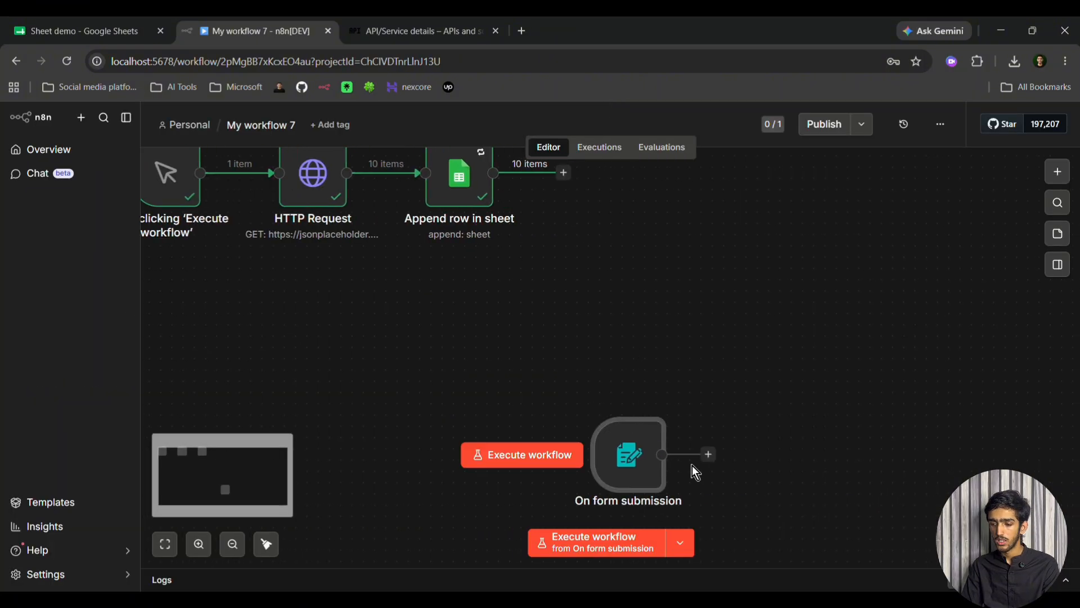
{"action": "scroll", "coordinate": [692, 465], "scroll_direction": "right", "scroll_amount": 3}
{"action": "left_click", "coordinate": [578, 455]}
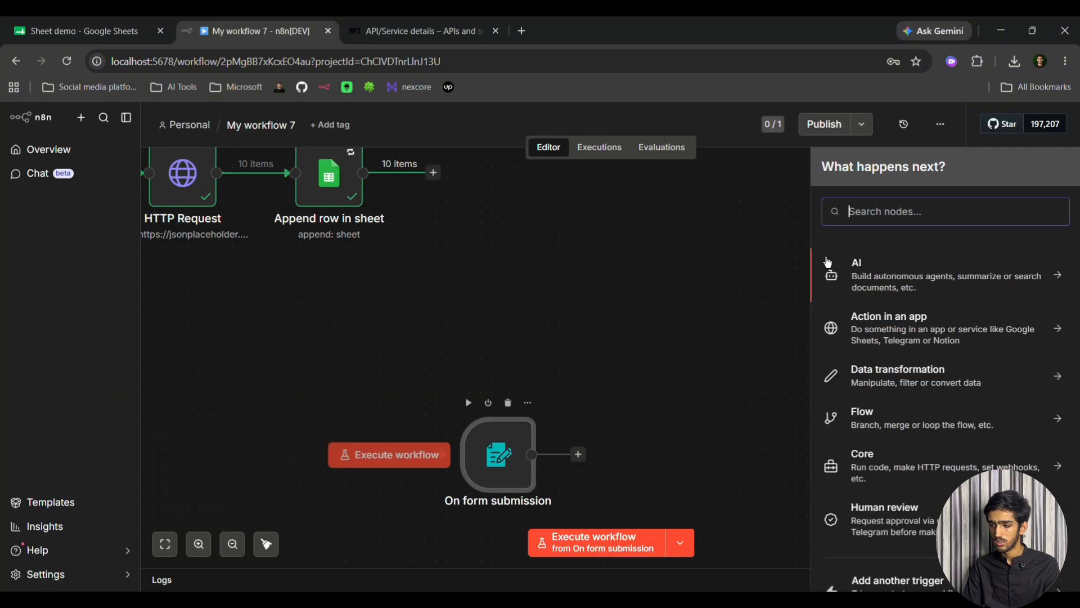
{"action": "type", "text": "goo"}
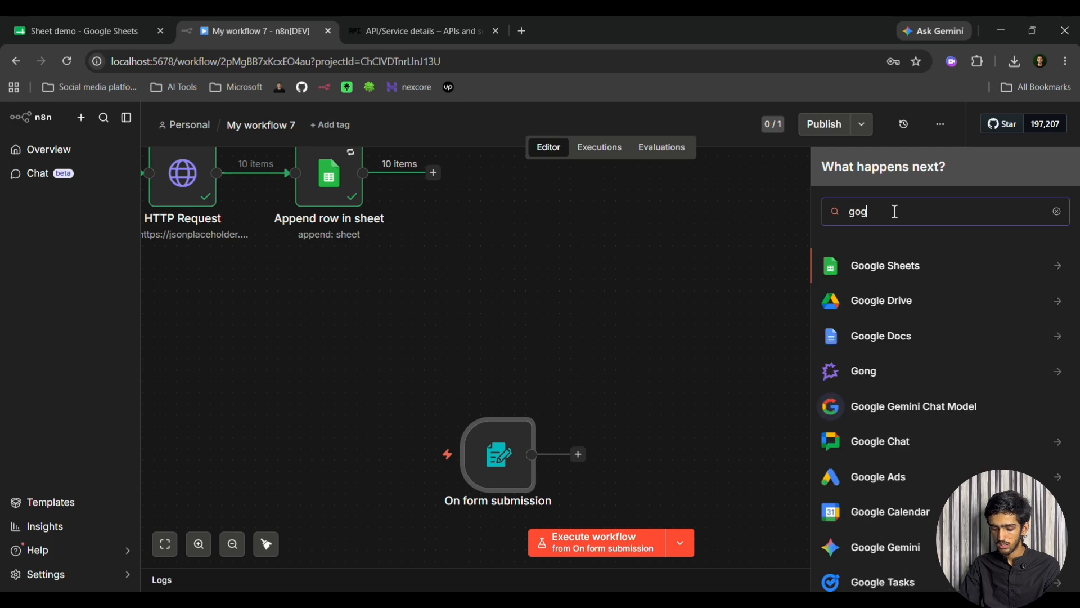
{"action": "key", "text": "BackSpace"}
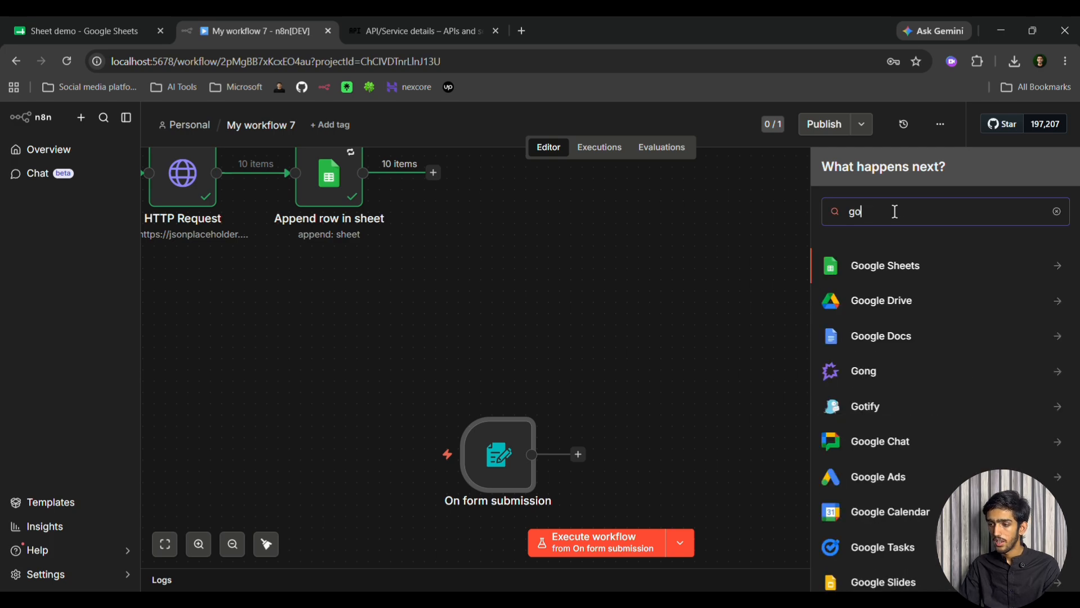
{"action": "left_click", "coordinate": [893, 271]}
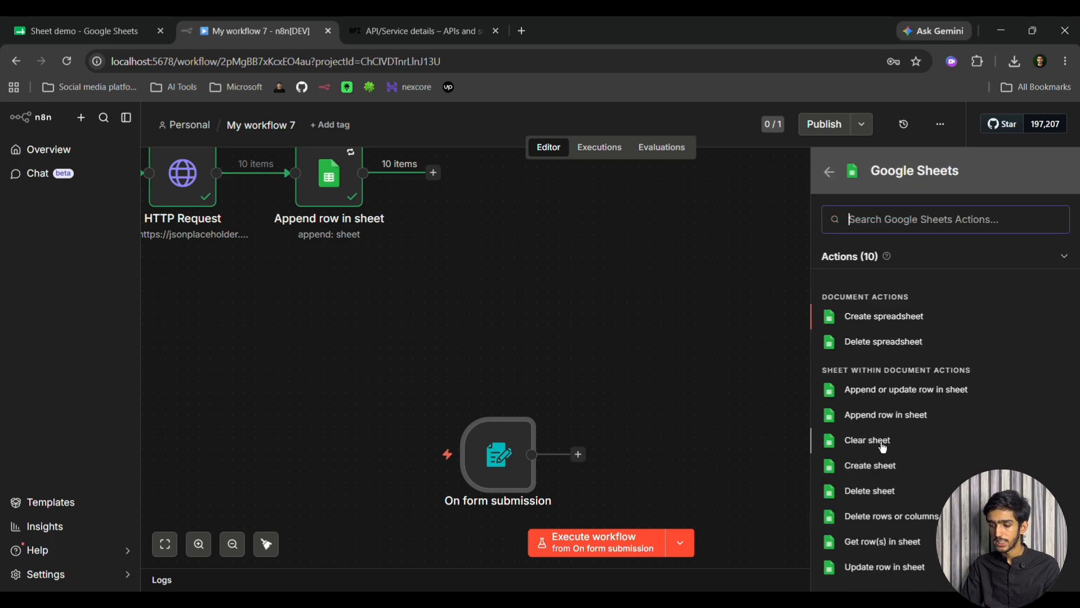
{"action": "scroll", "coordinate": [882, 444], "scroll_direction": "down", "scroll_amount": 1}
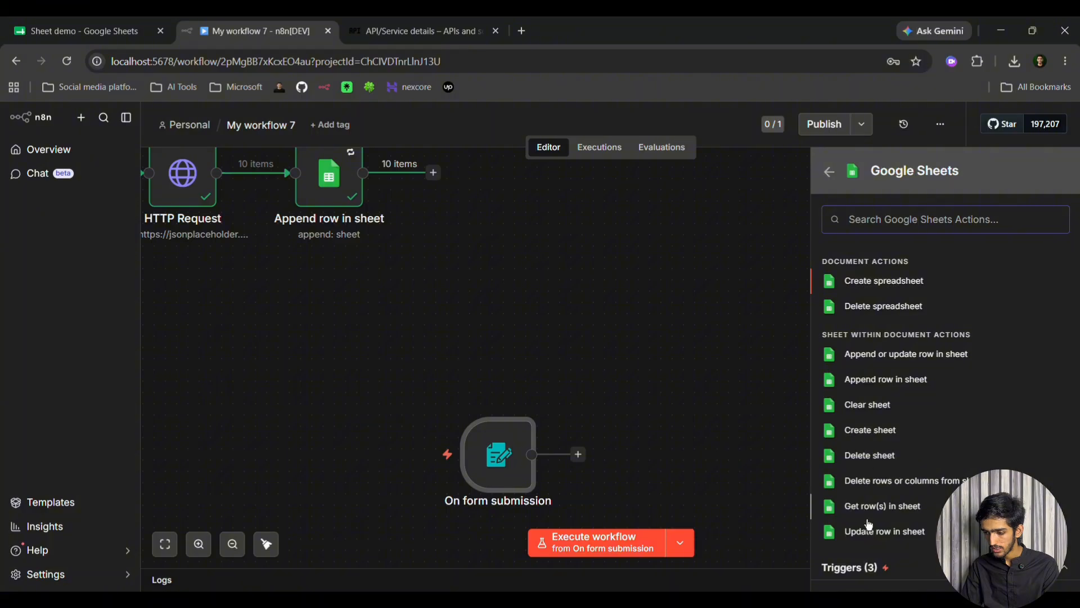
{"action": "left_click", "coordinate": [844, 523]}
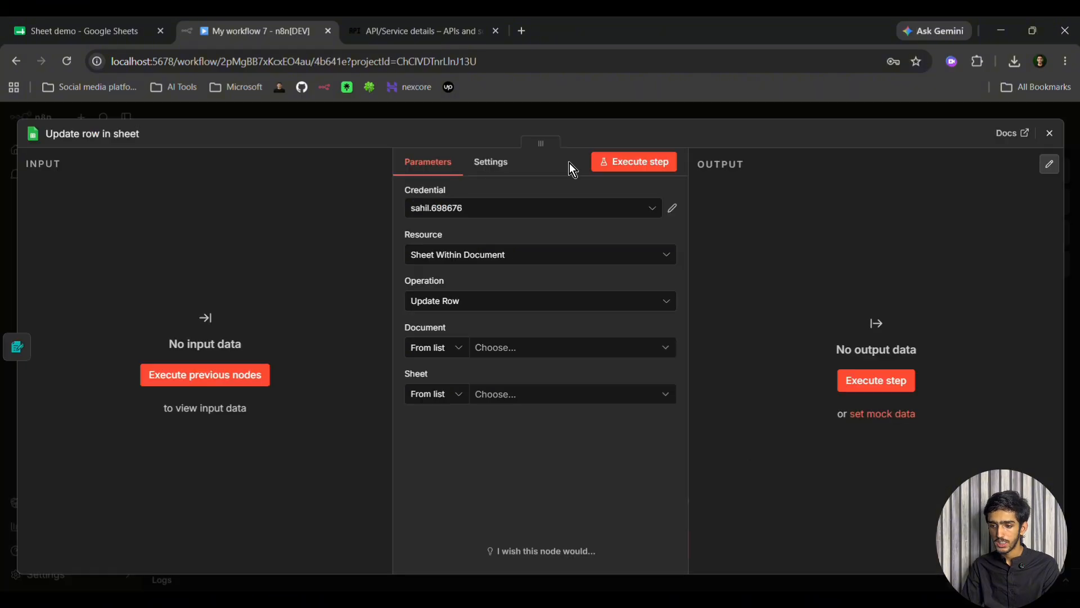
{"action": "left_click", "coordinate": [502, 354]}
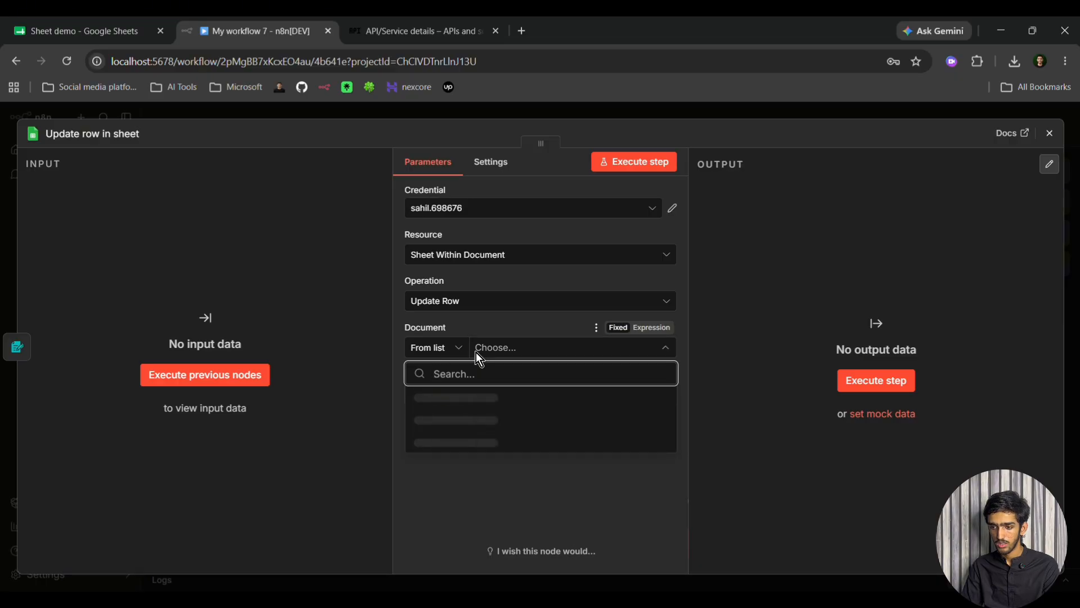
{"action": "left_click", "coordinate": [477, 112]}
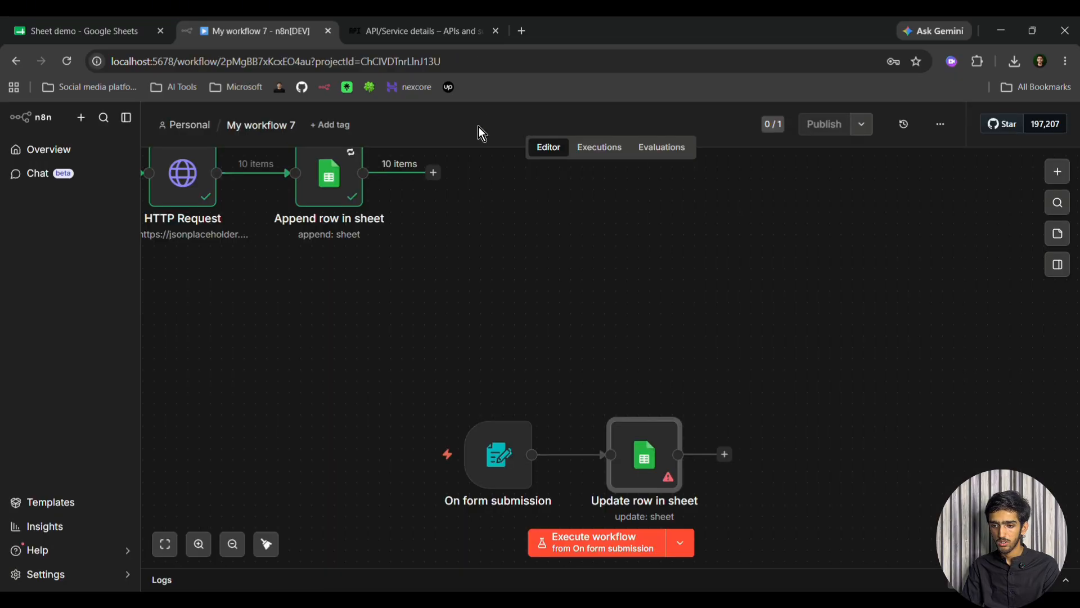
Step: Copy the spreadsheet URL from the Append row in sheet node's Document field and close that node's settings
{"action": "left_click", "coordinate": [332, 184]}
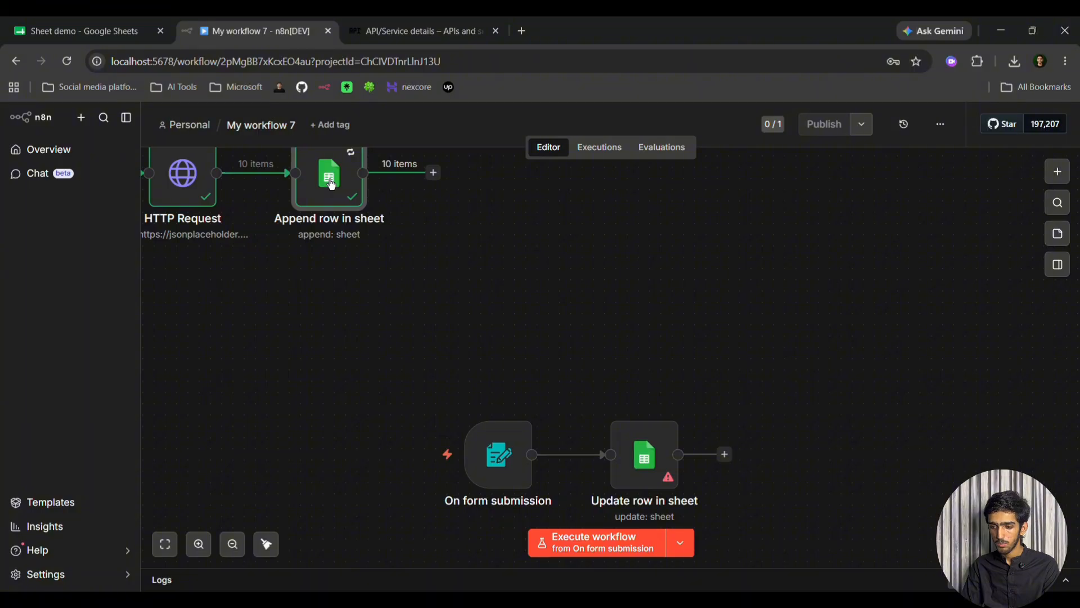
{"action": "double_click", "coordinate": [332, 185]}
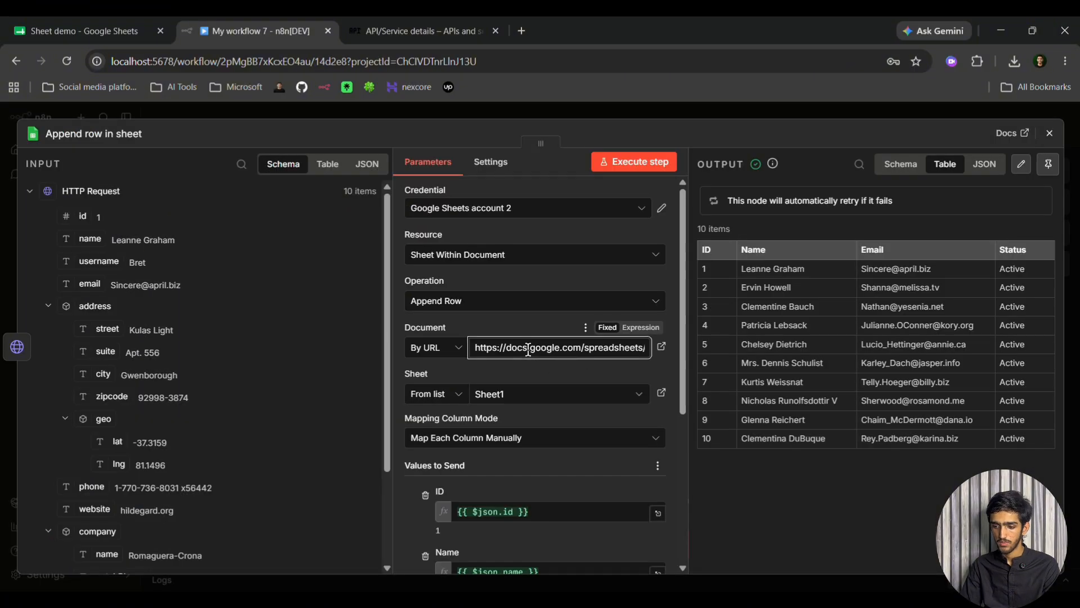
{"action": "key", "text": "ctrl+a"}
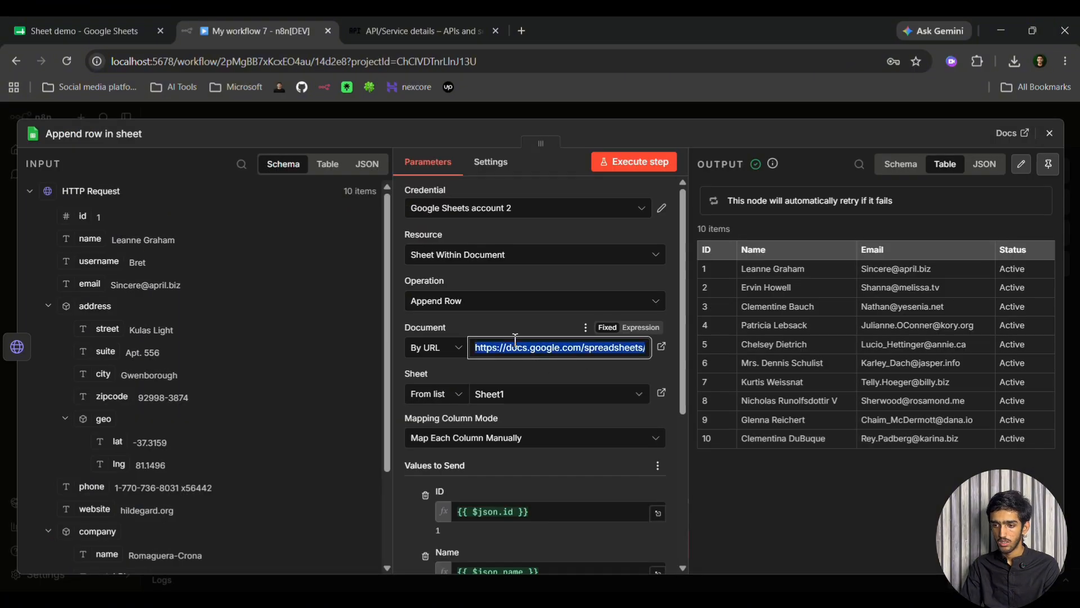
{"action": "left_click", "coordinate": [468, 113]}
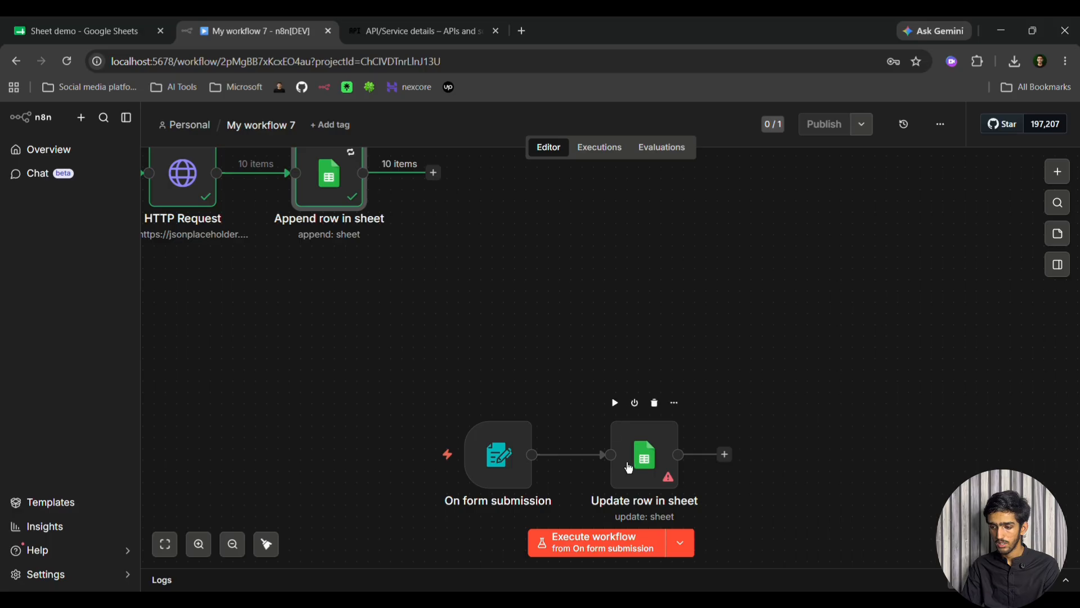
Step: Set the Update row in sheet node's document By URL with the copied spreadsheet link and choose Sheet1 as its sheet
{"action": "double_click", "coordinate": [629, 468]}
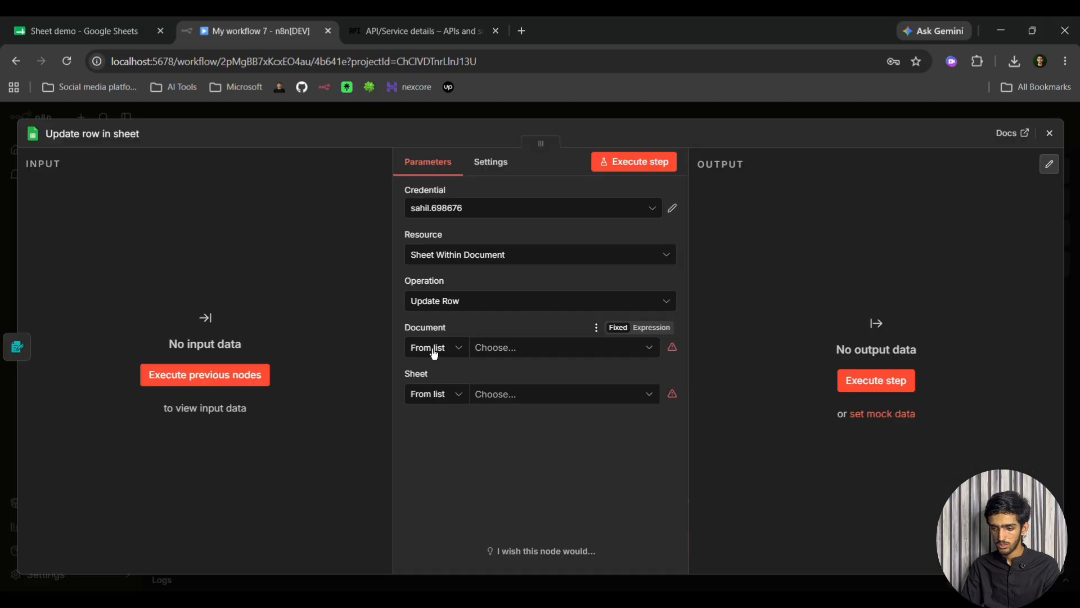
{"action": "left_click", "coordinate": [437, 349]}
{"action": "left_click", "coordinate": [437, 407]}
{"action": "left_click", "coordinate": [528, 349]}
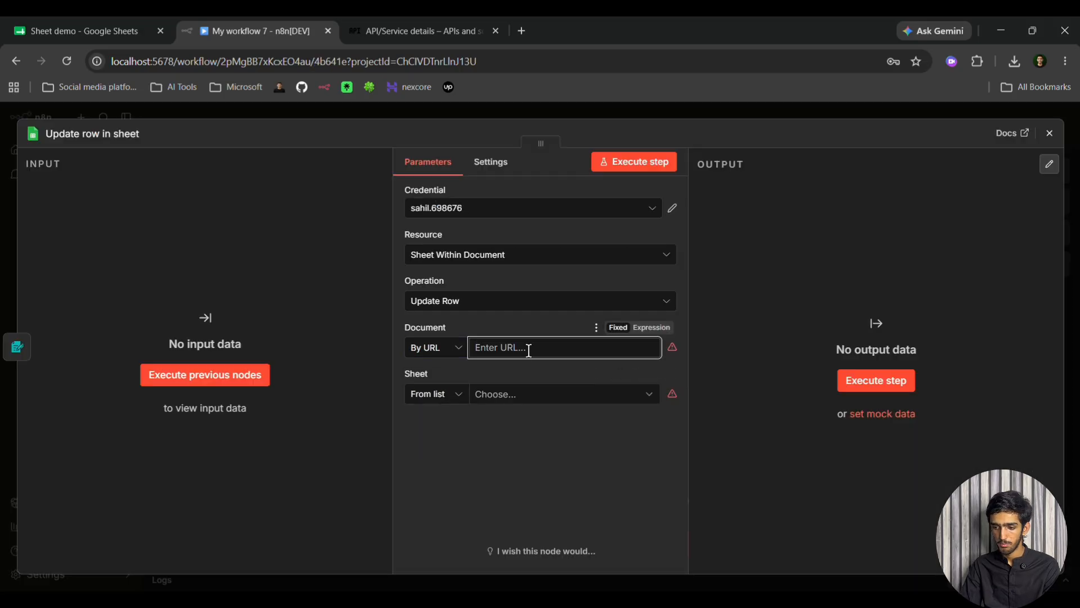
{"action": "key", "text": "ctrl+v"}
{"action": "left_click", "coordinate": [503, 396]}
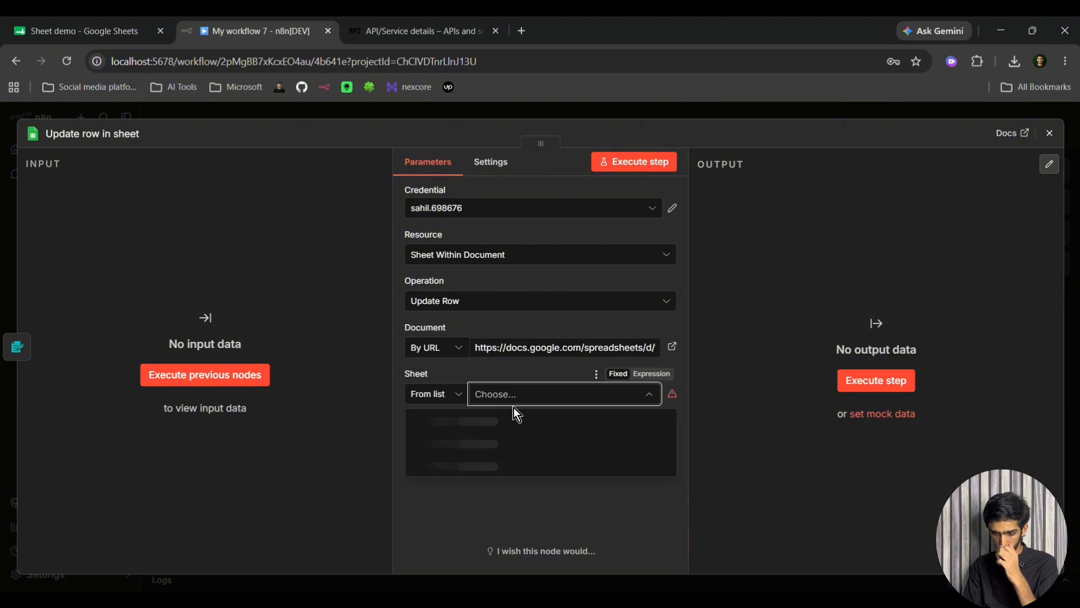
{"action": "left_click", "coordinate": [523, 421]}
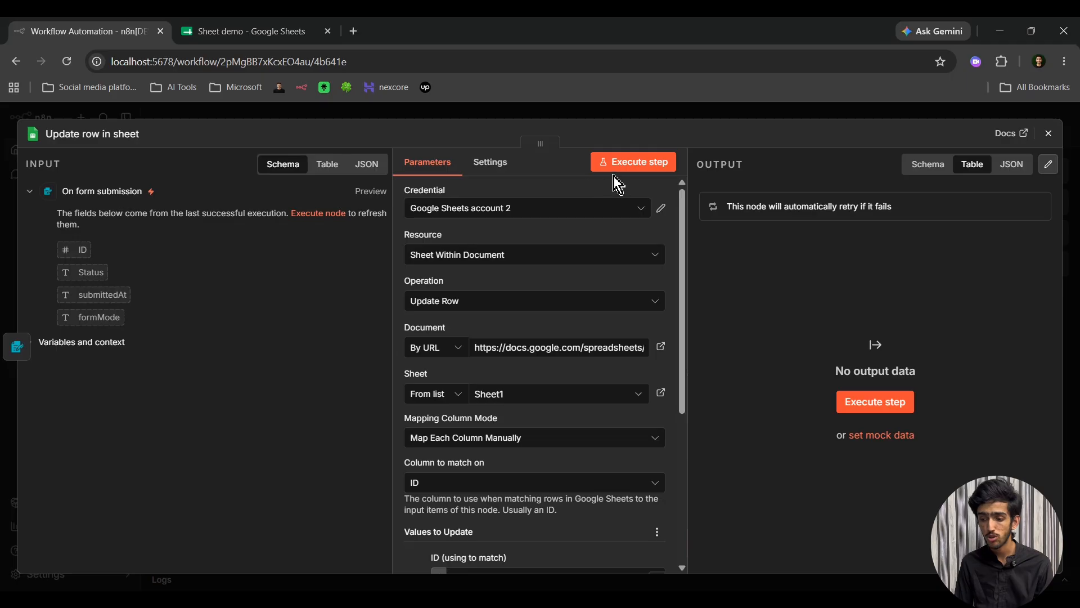
Step: Execute the Update row step and submit the test form with ID 3 and Status "Deactivate", closing the form window
{"action": "scroll", "coordinate": [579, 318], "scroll_direction": "down", "scroll_amount": 3}
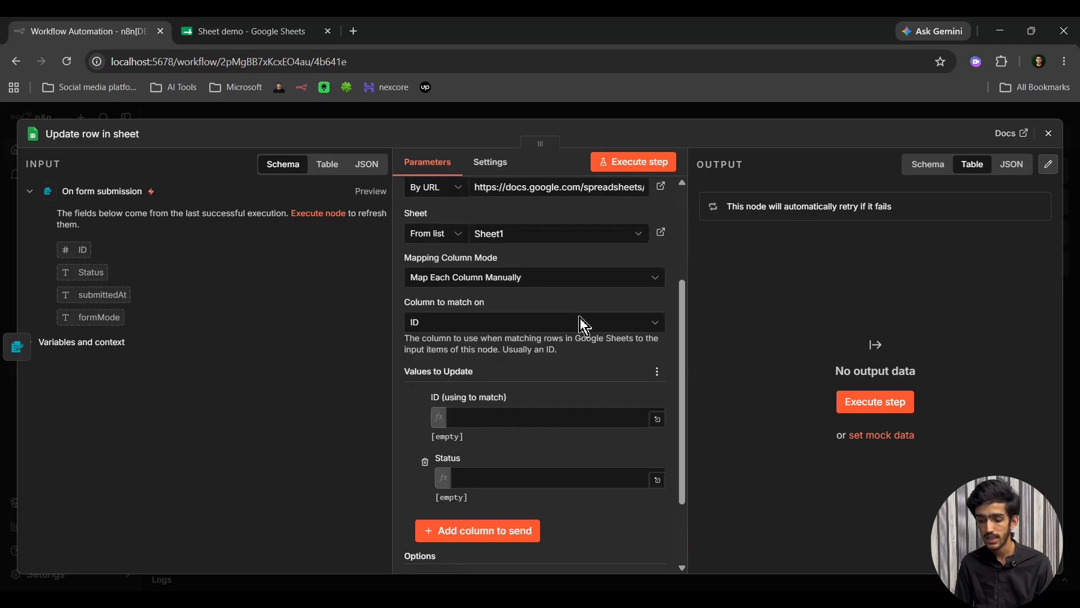
{"action": "left_click", "coordinate": [650, 163]}
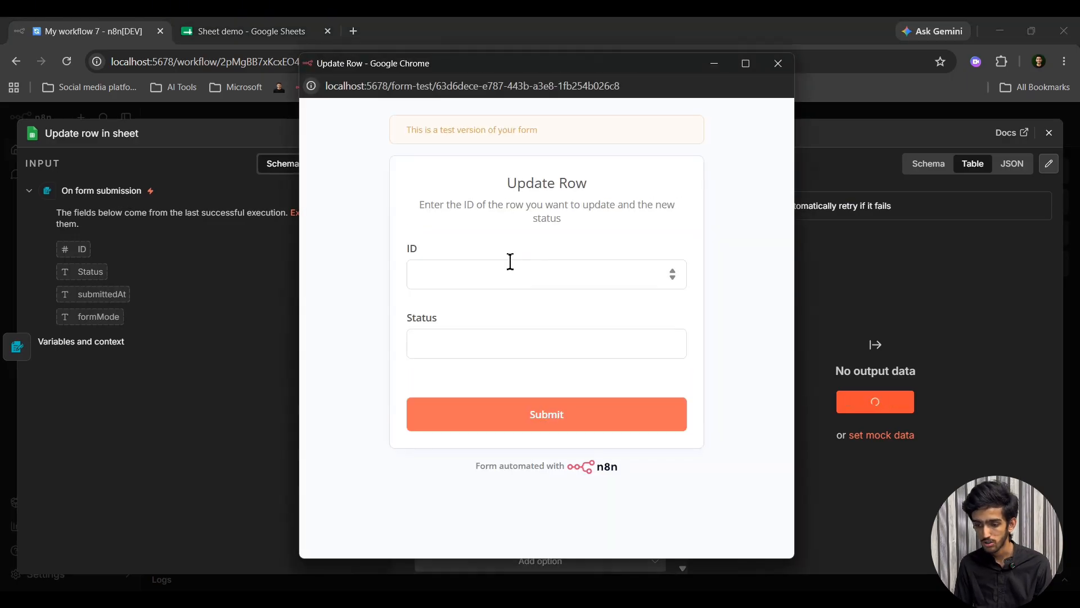
{"action": "left_click", "coordinate": [509, 262]}
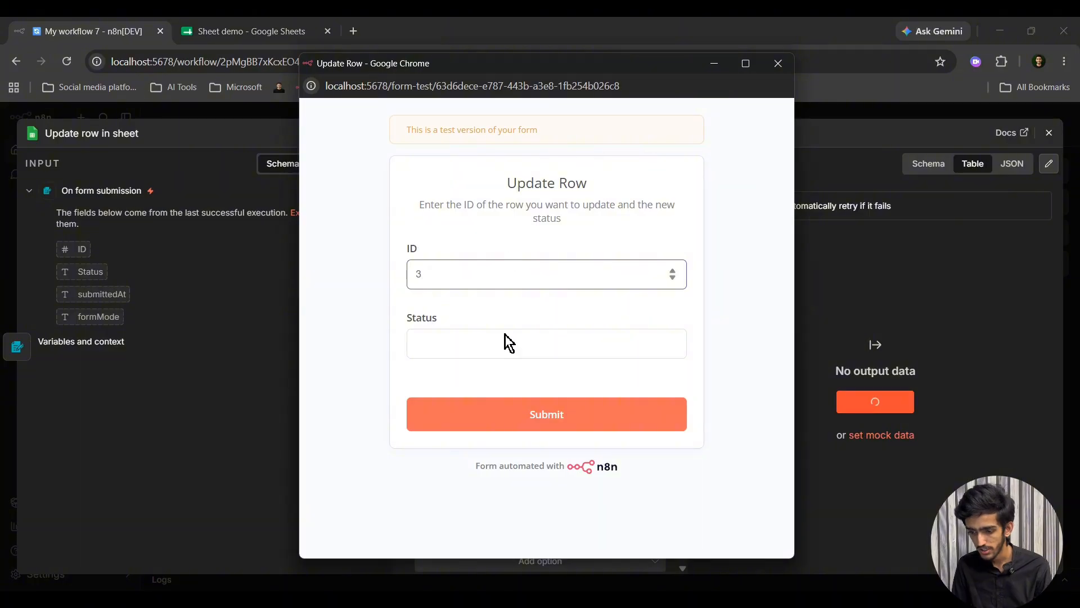
{"action": "left_click", "coordinate": [487, 349]}
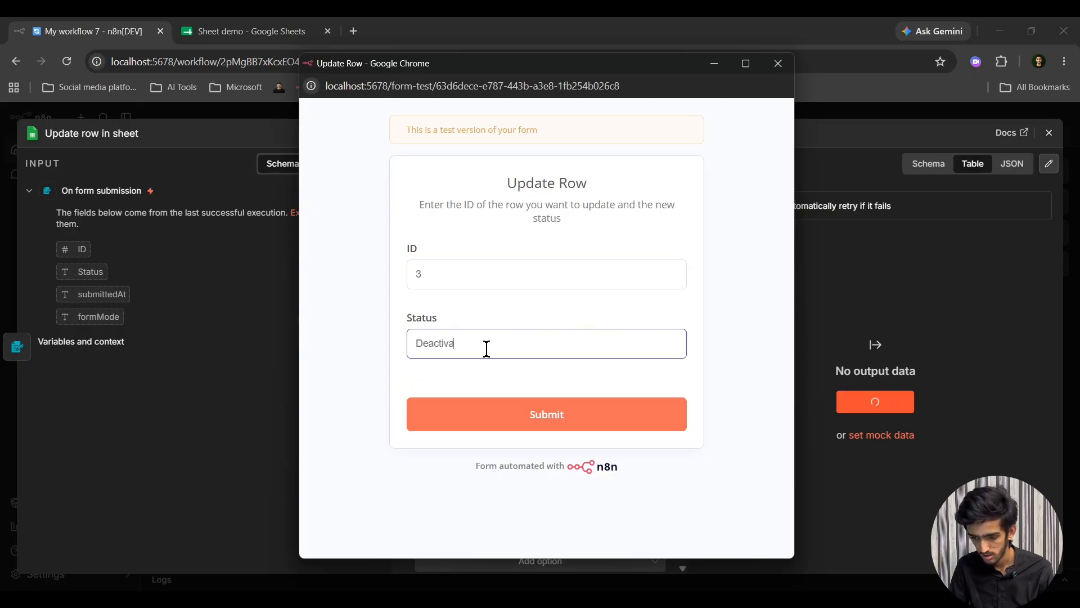
{"action": "left_click", "coordinate": [516, 410]}
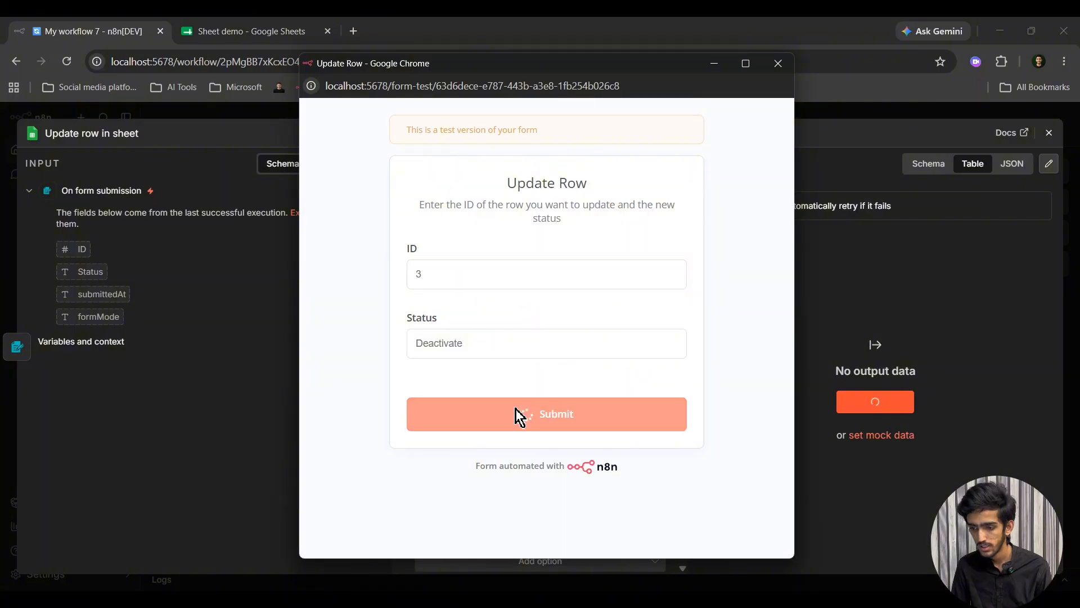
{"action": "left_click", "coordinate": [778, 63]}
Step: Close the Update row node's settings and stop the running workflow execution
{"action": "scroll", "coordinate": [561, 417], "scroll_direction": "down", "scroll_amount": 1}
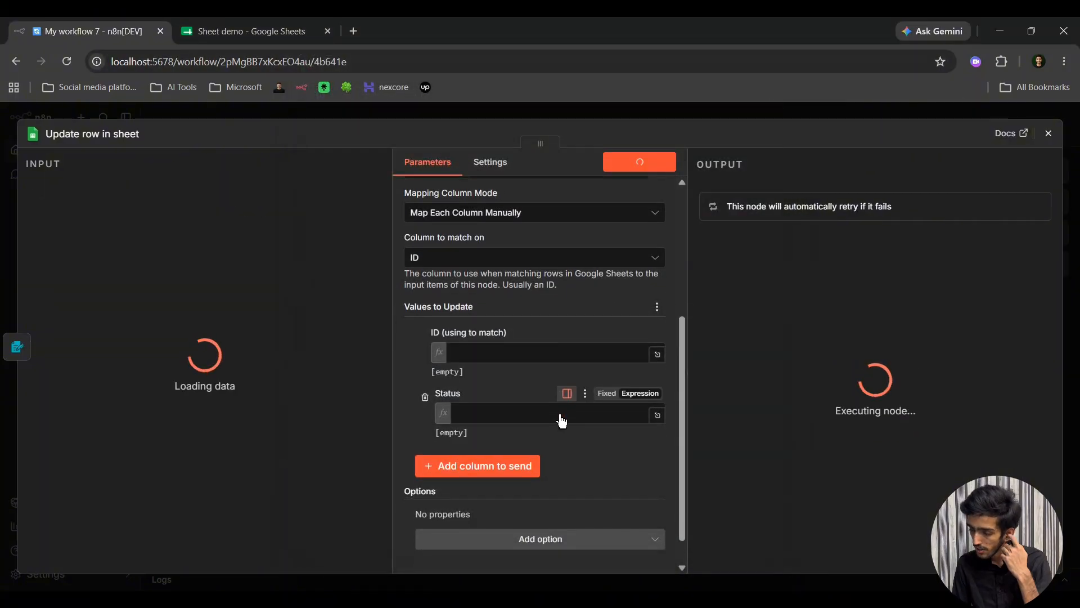
{"action": "scroll", "coordinate": [562, 418], "scroll_direction": "up", "scroll_amount": 1}
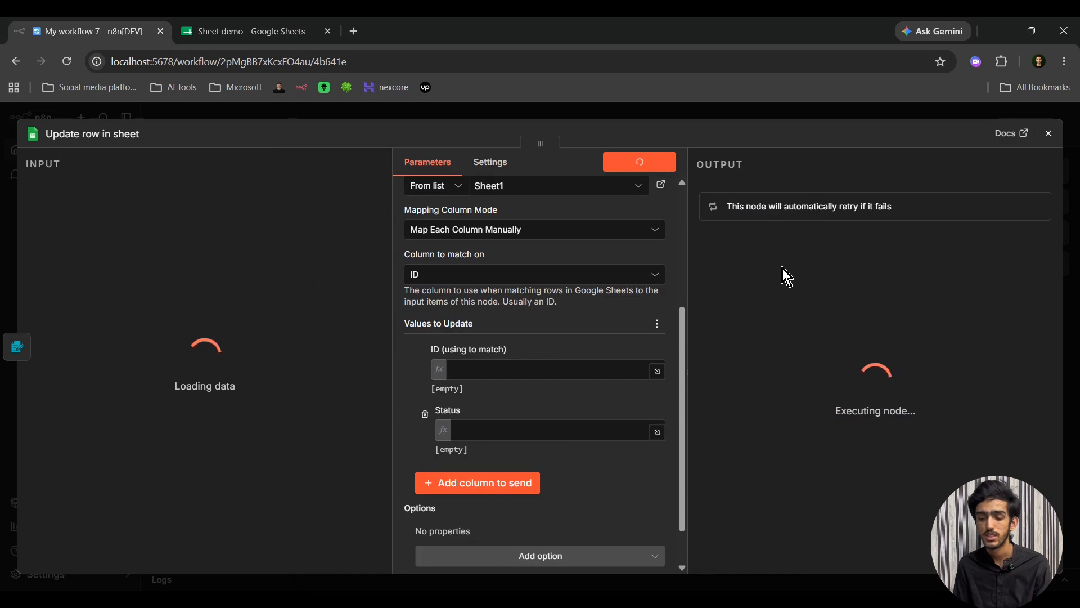
{"action": "scroll", "coordinate": [593, 361], "scroll_direction": "down", "scroll_amount": 1}
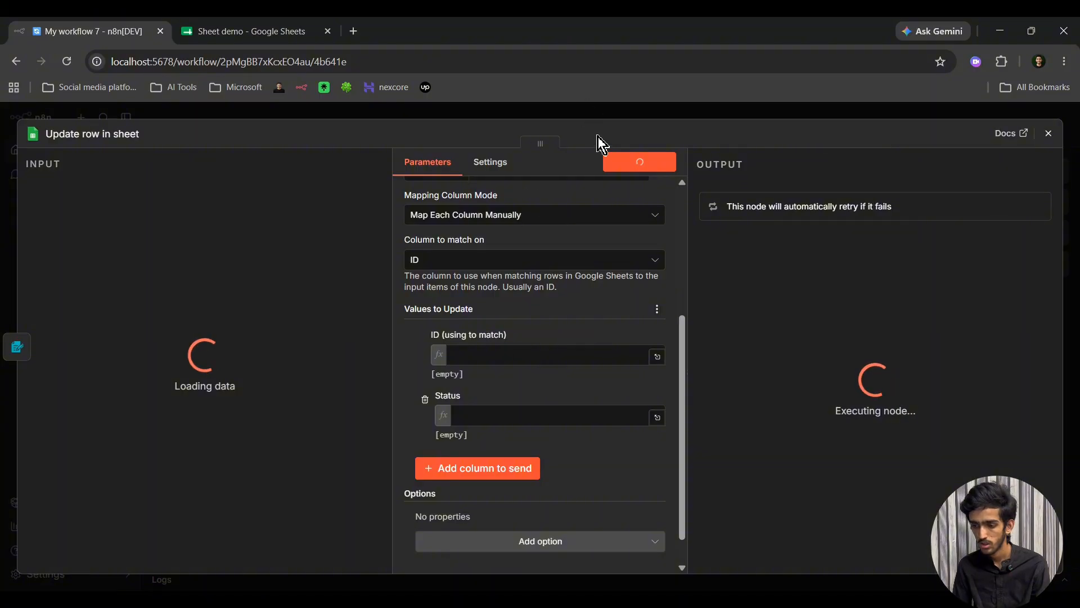
{"action": "left_click", "coordinate": [602, 115]}
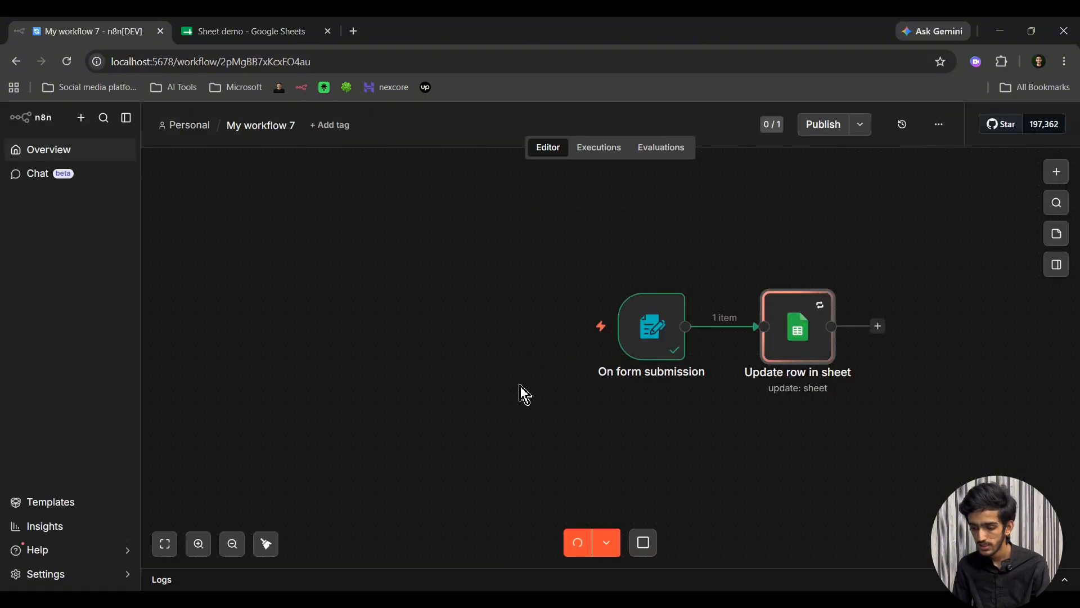
{"action": "left_click", "coordinate": [646, 543]}
{"action": "scroll", "coordinate": [738, 447], "scroll_direction": "right", "scroll_amount": 3}
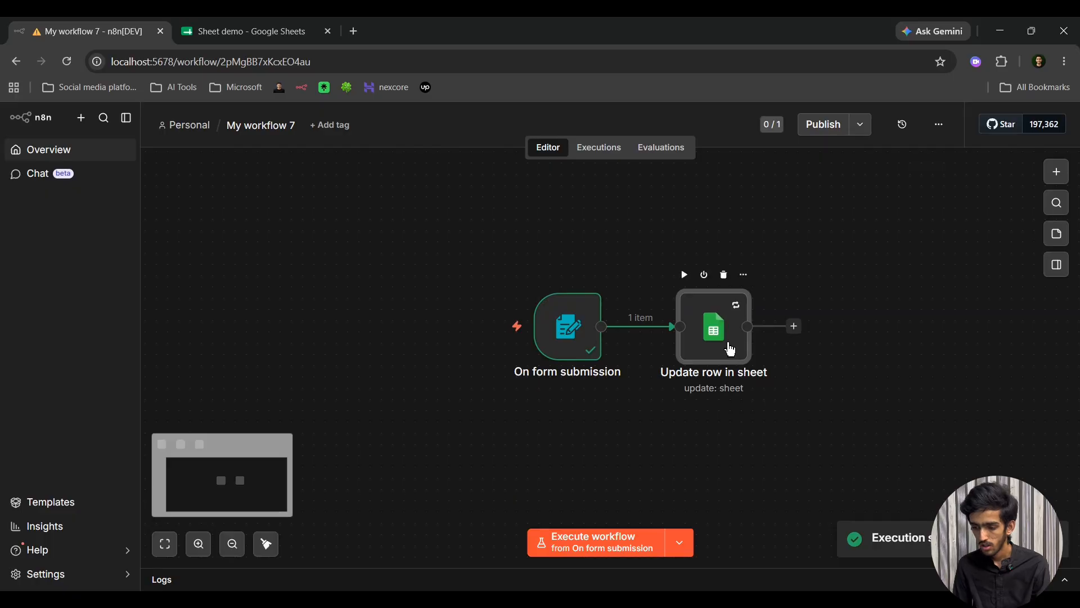
Step: Map the form's ID to the matching ID value and its Status to the Status column, and execute the Update row step
{"action": "double_click", "coordinate": [730, 350]}
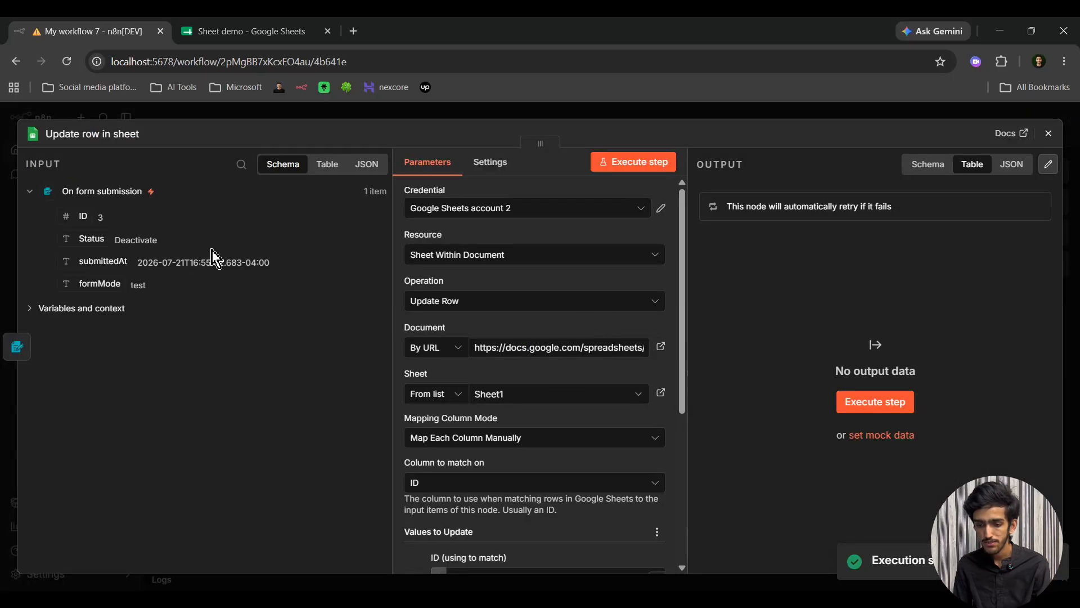
{"action": "scroll", "coordinate": [522, 446], "scroll_direction": "down", "scroll_amount": 5}
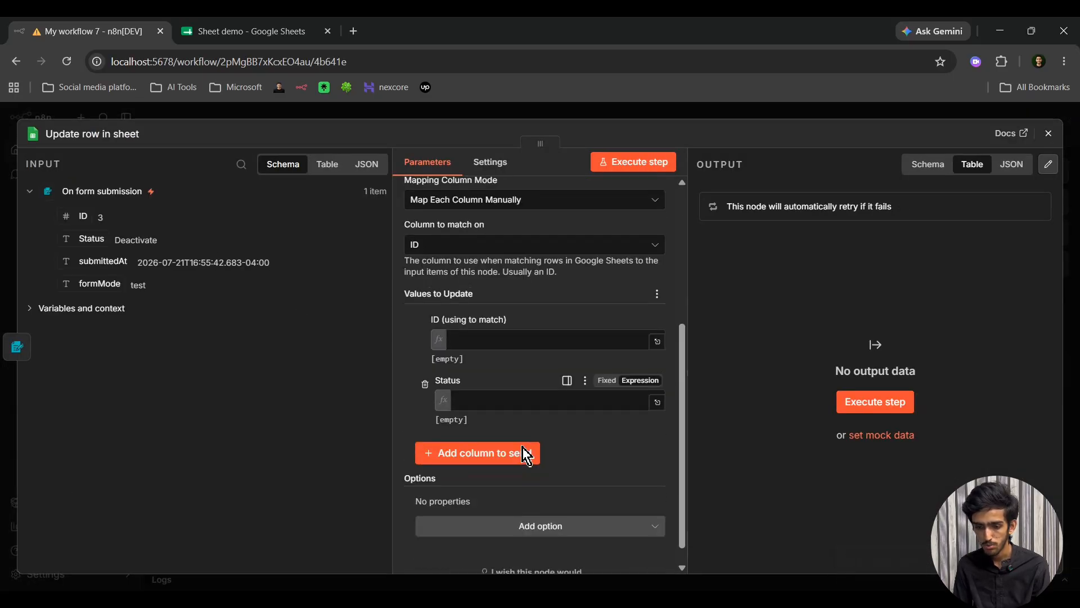
{"action": "left_click_drag", "start_coordinate": [96, 225], "coordinate": [460, 327]}
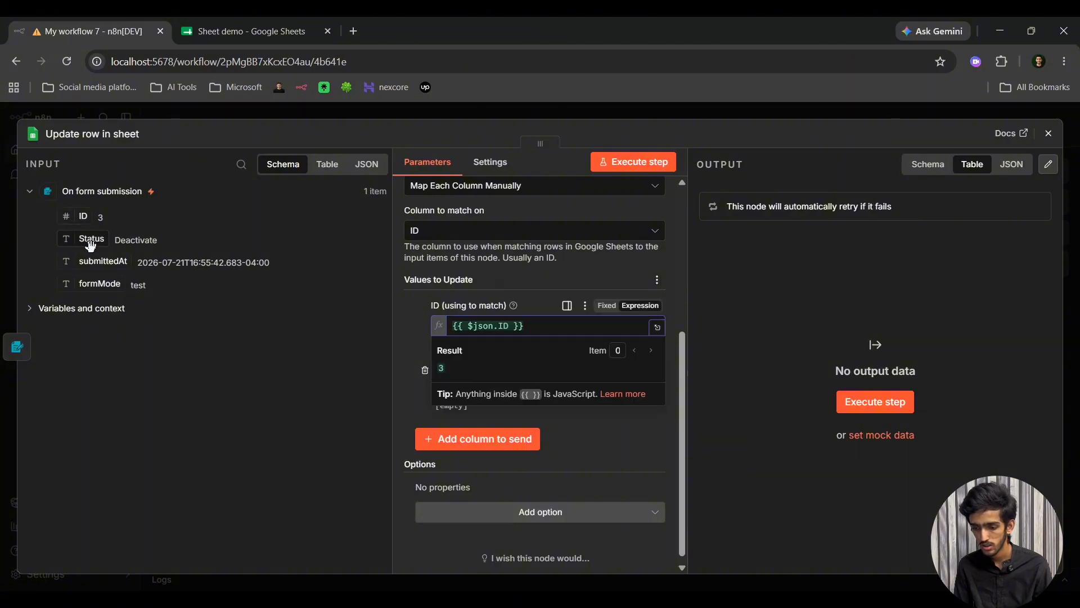
{"action": "left_click_drag", "start_coordinate": [90, 244], "coordinate": [478, 394]}
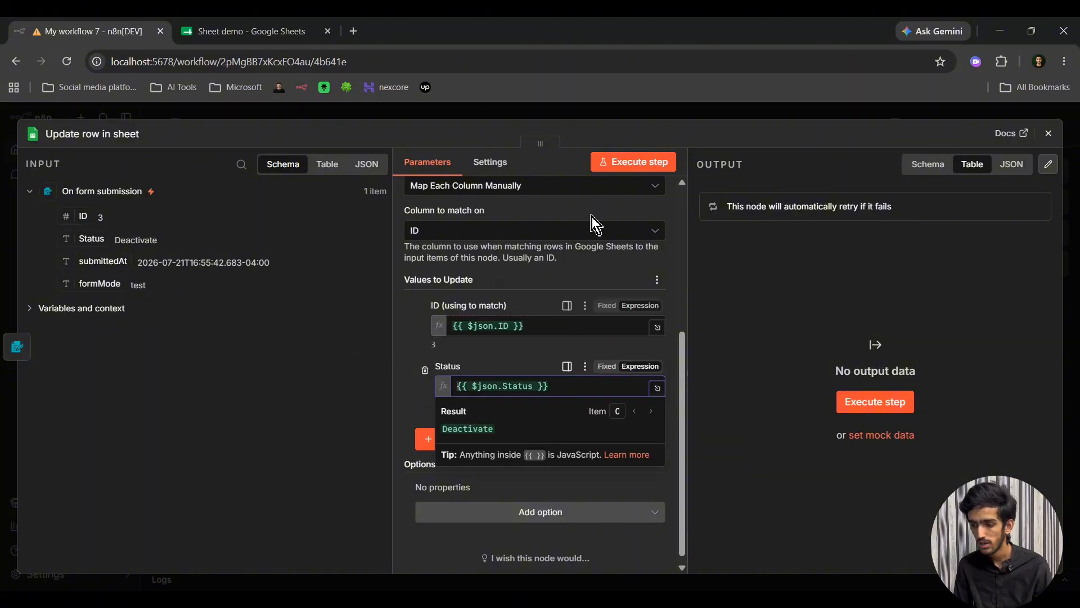
{"action": "left_click", "coordinate": [633, 164]}
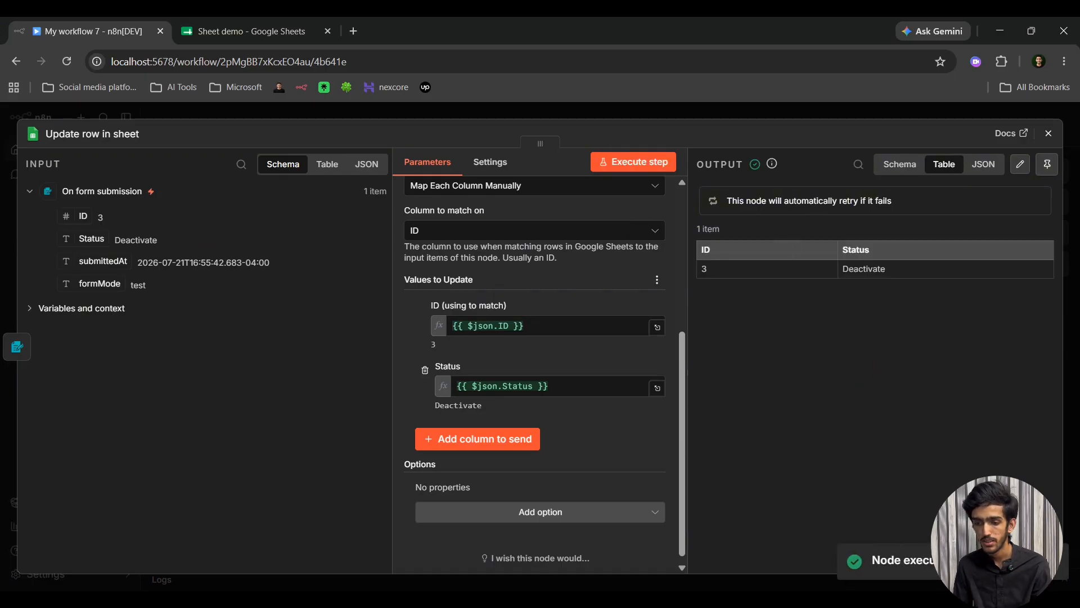
Step: Check the Status cell for ID 3 in the Sheet demo spreadsheet, return to the workflow and close the Update row node's settings
{"action": "scroll", "coordinate": [523, 189], "scroll_direction": "up", "scroll_amount": 5}
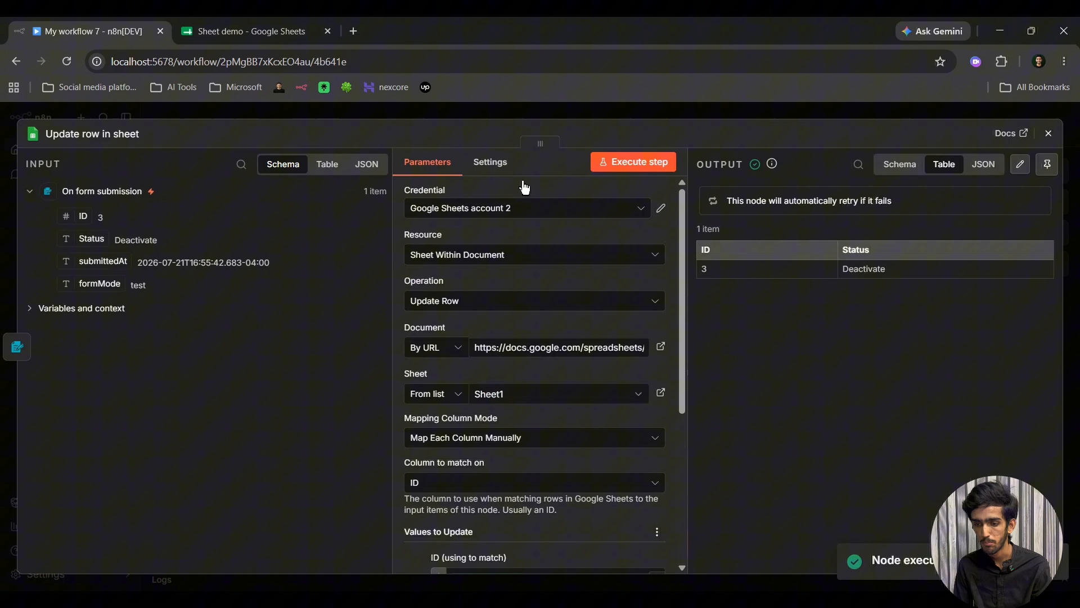
{"action": "left_click", "coordinate": [239, 31]}
{"action": "left_click", "coordinate": [384, 68]}
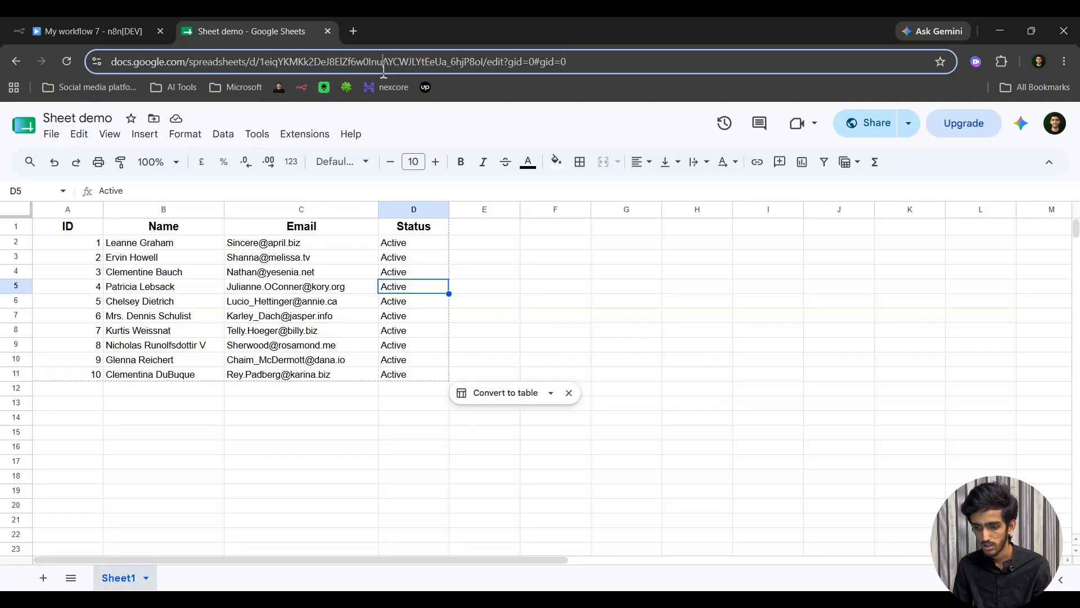
{"action": "left_click", "coordinate": [431, 273]}
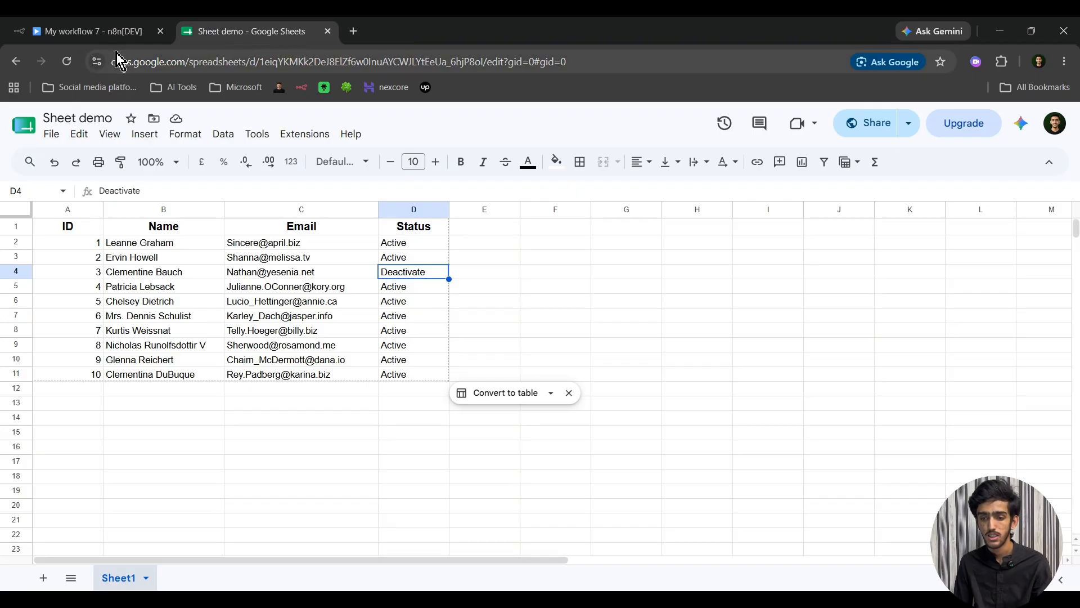
{"action": "left_click", "coordinate": [116, 32]}
{"action": "left_click", "coordinate": [565, 116]}
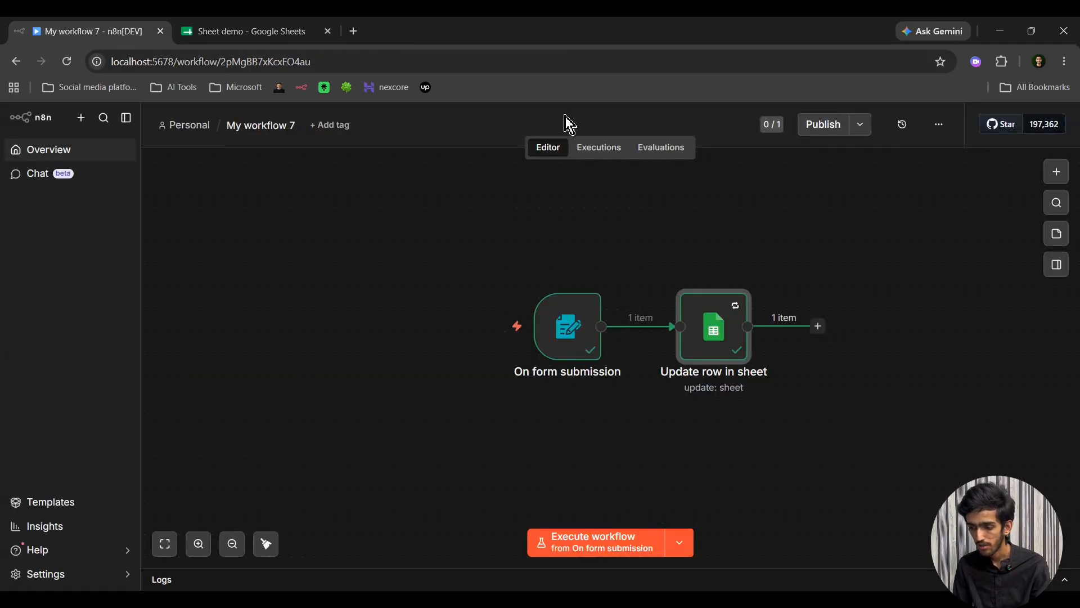
Step: Add a second n8n Form trigger for form submissions to the workflow
{"action": "scroll", "coordinate": [893, 322], "scroll_direction": "down", "scroll_amount": 5}
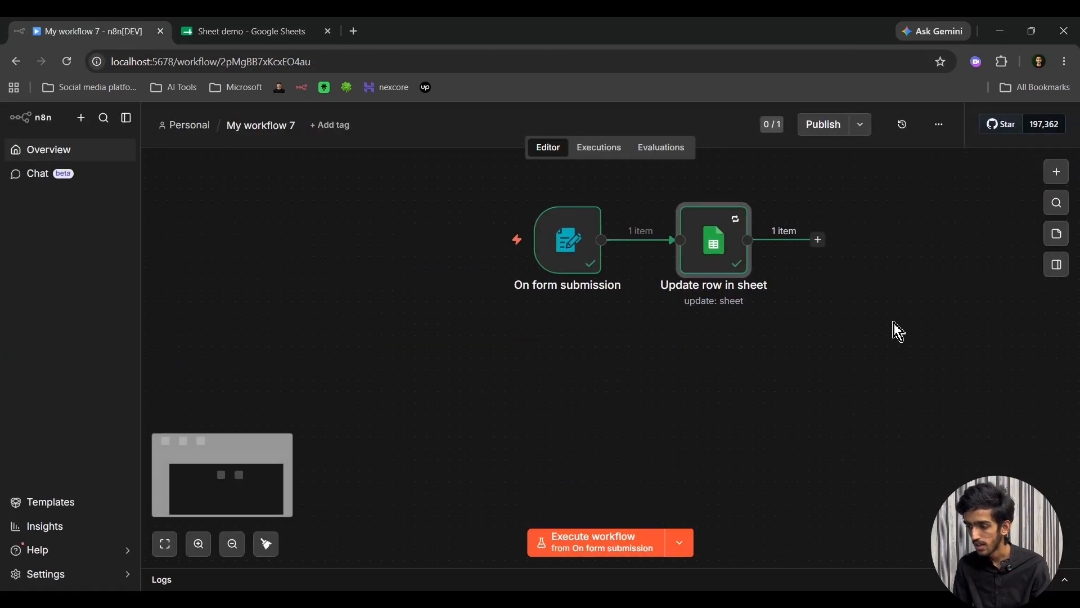
{"action": "left_click", "coordinate": [1056, 172]}
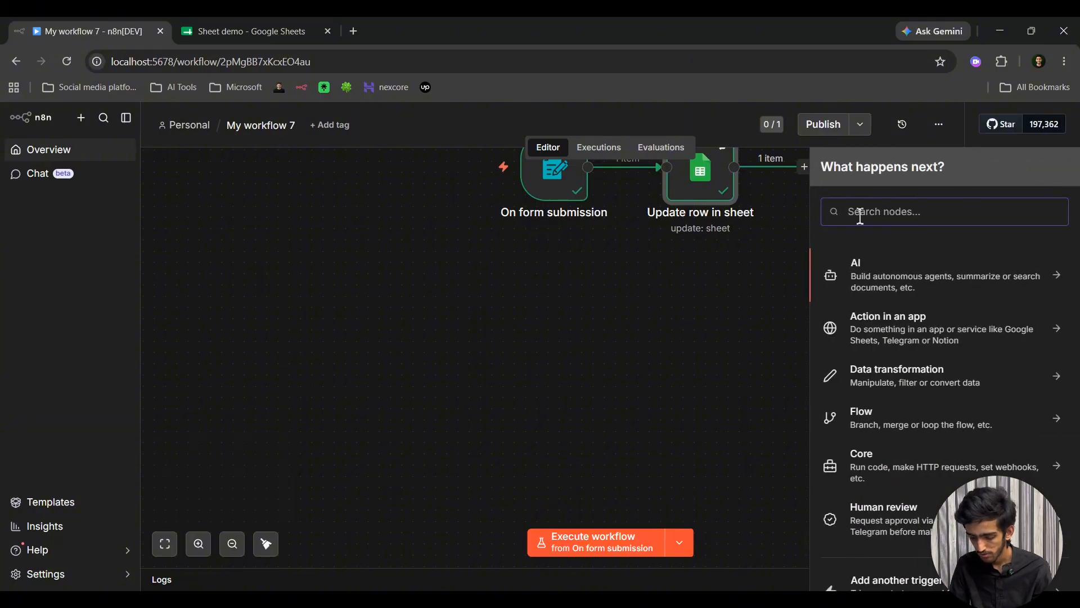
{"action": "type", "text": "from"}
{"action": "key", "text": "BackSpace"}
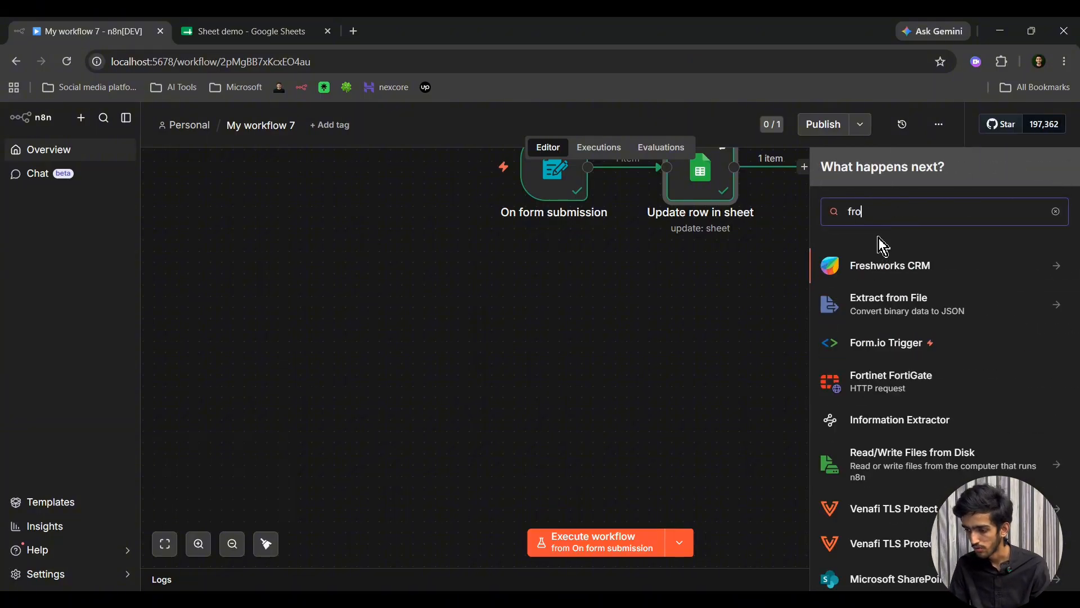
{"action": "key", "text": "BackSpace"}
{"action": "key", "text": "BackSpace"}
{"action": "key", "text": "BackSpace"}
{"action": "type", "text": "n8"}
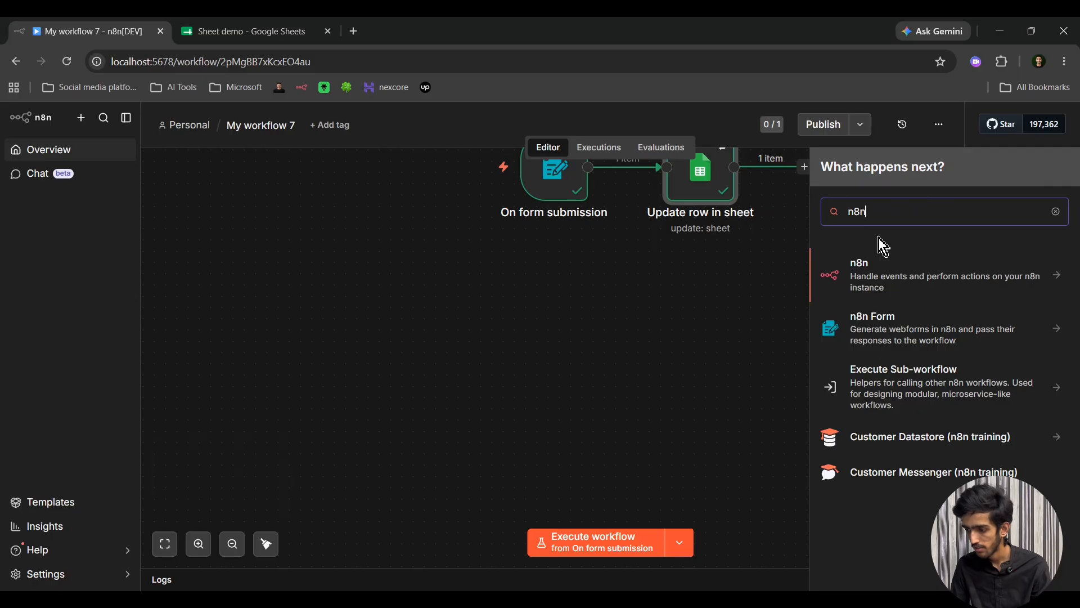
{"action": "type", "text": "n"}
{"action": "left_click", "coordinate": [897, 318]}
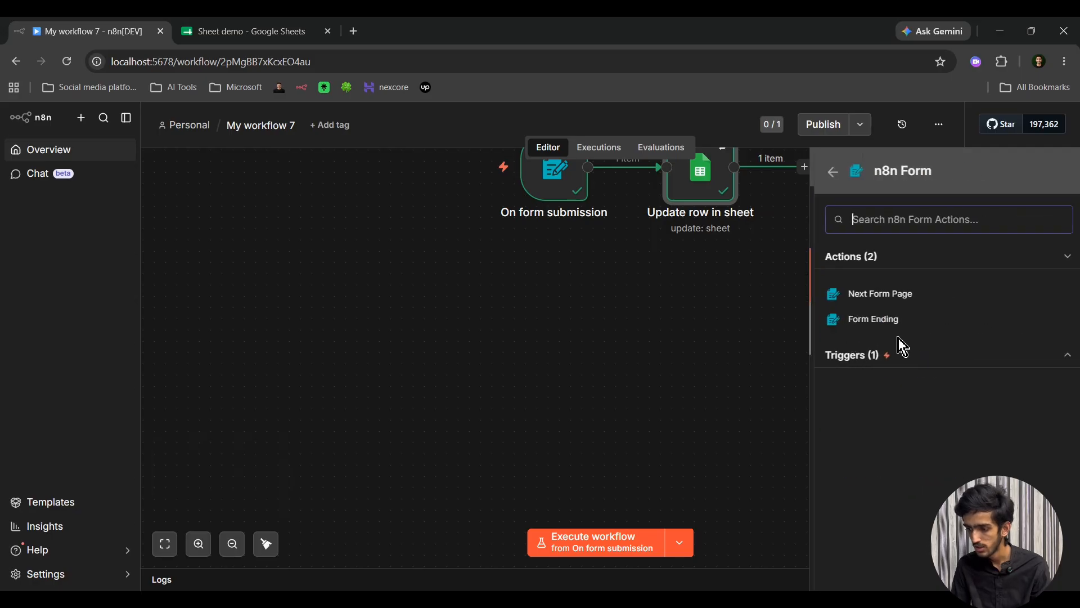
{"action": "left_click", "coordinate": [867, 353]}
{"action": "left_click", "coordinate": [892, 380]}
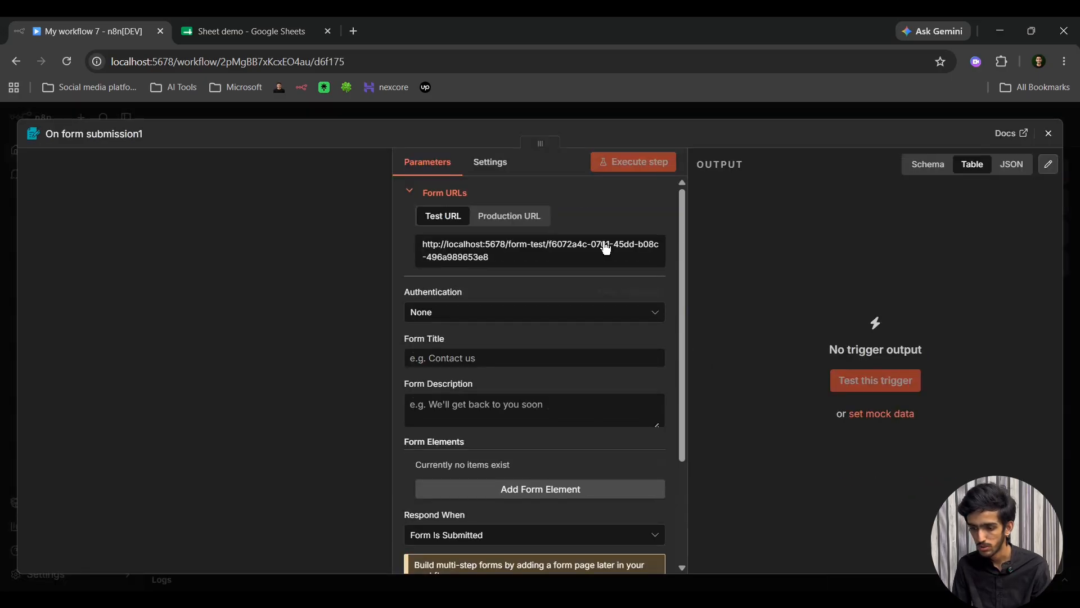
Step: Set the new form trigger's title to "Delete Row"
{"action": "scroll", "coordinate": [566, 306], "scroll_direction": "down", "scroll_amount": 3}
{"action": "left_click", "coordinate": [534, 281]}
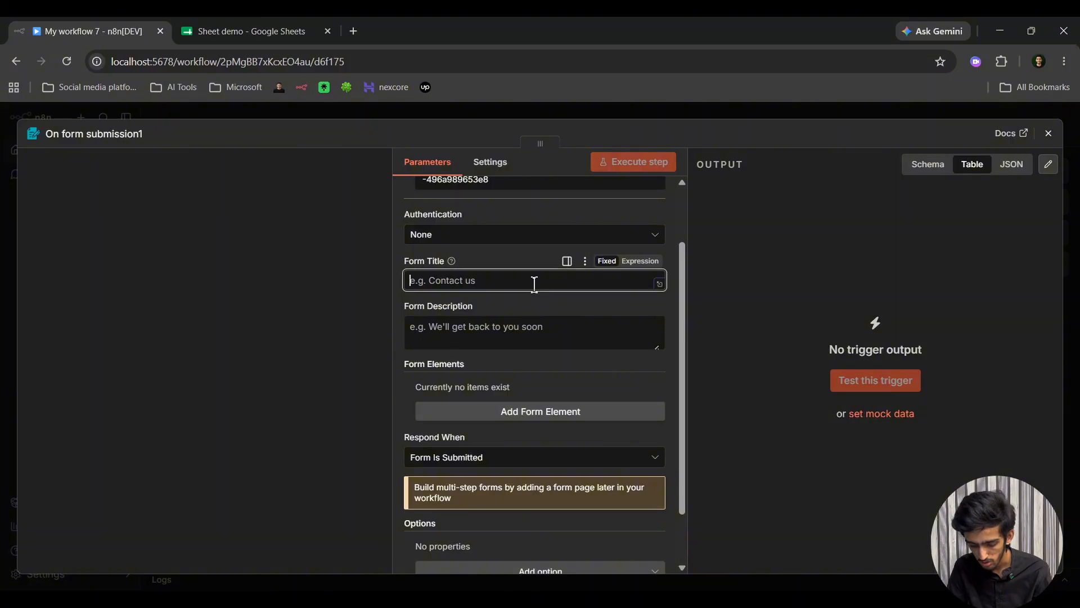
{"action": "type", "text": "Delete Row"}
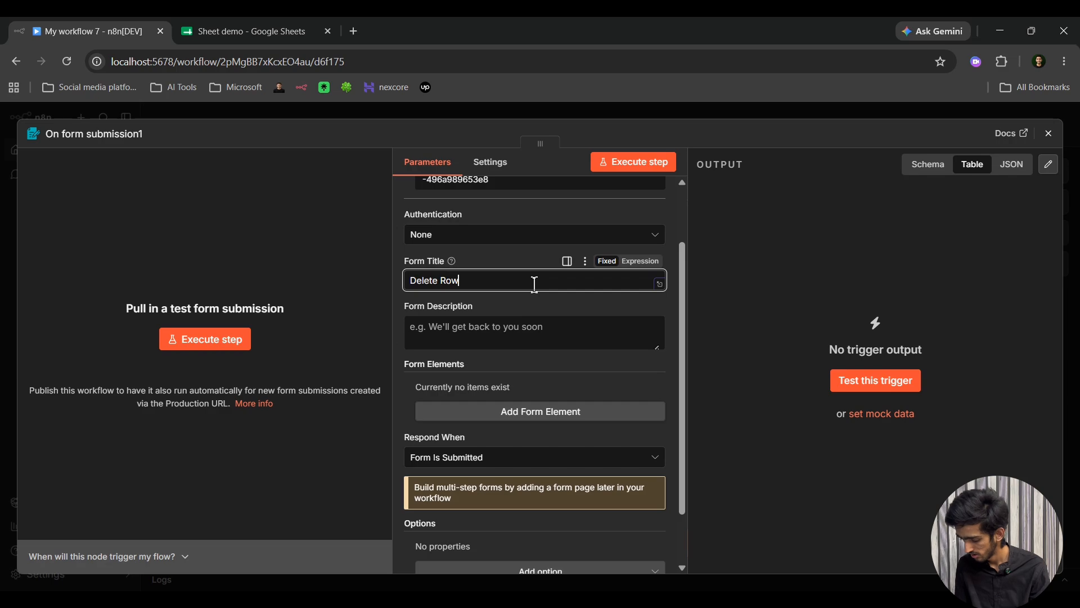
Step: Set the form's description to "Enter the ID of the row you want to delete" and close the trigger's settings
{"action": "left_click", "coordinate": [526, 334]}
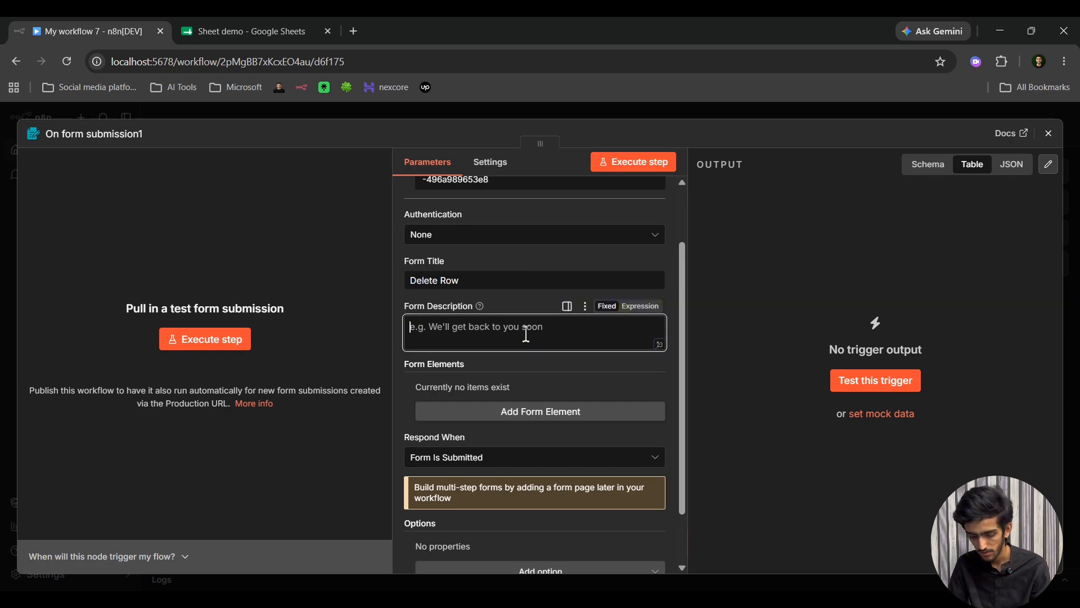
{"action": "type", "text": "En"}
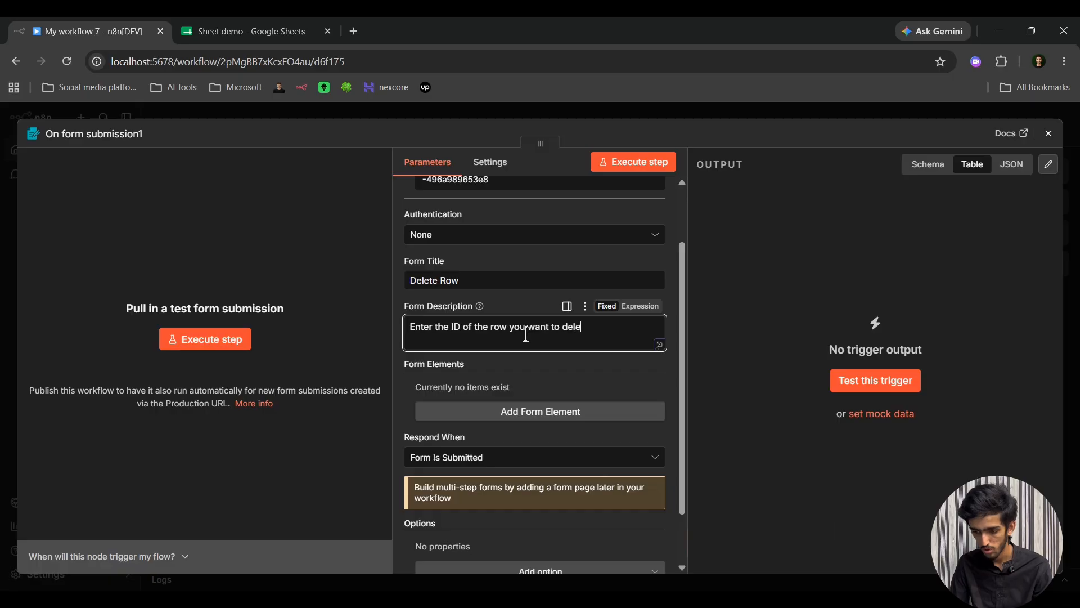
{"action": "scroll", "coordinate": [556, 369], "scroll_direction": "down", "scroll_amount": 2}
{"action": "scroll", "coordinate": [560, 302], "scroll_direction": "up", "scroll_amount": 3}
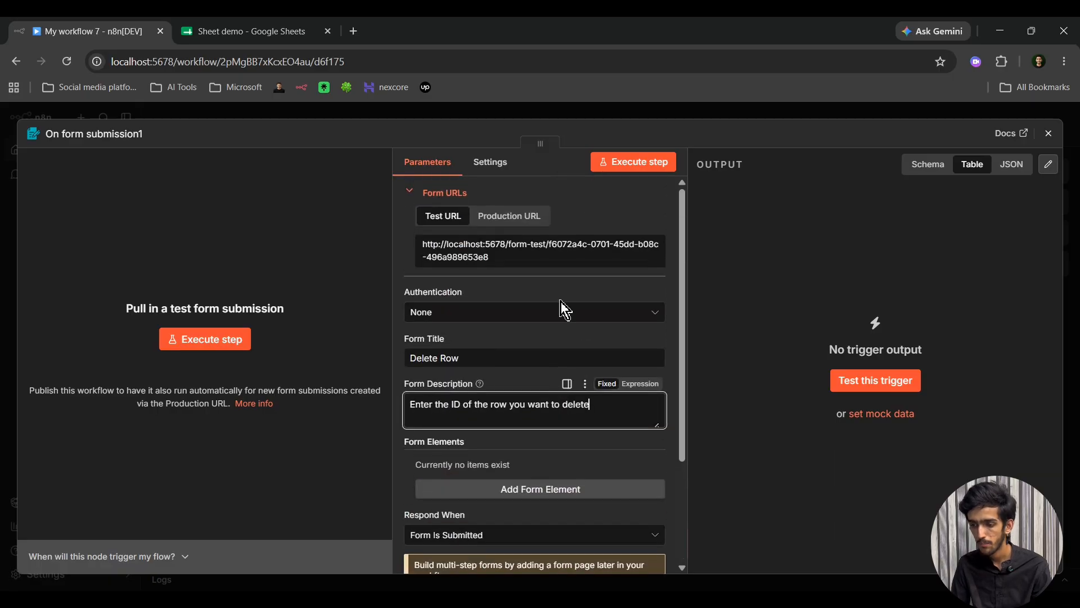
{"action": "left_click", "coordinate": [596, 118]}
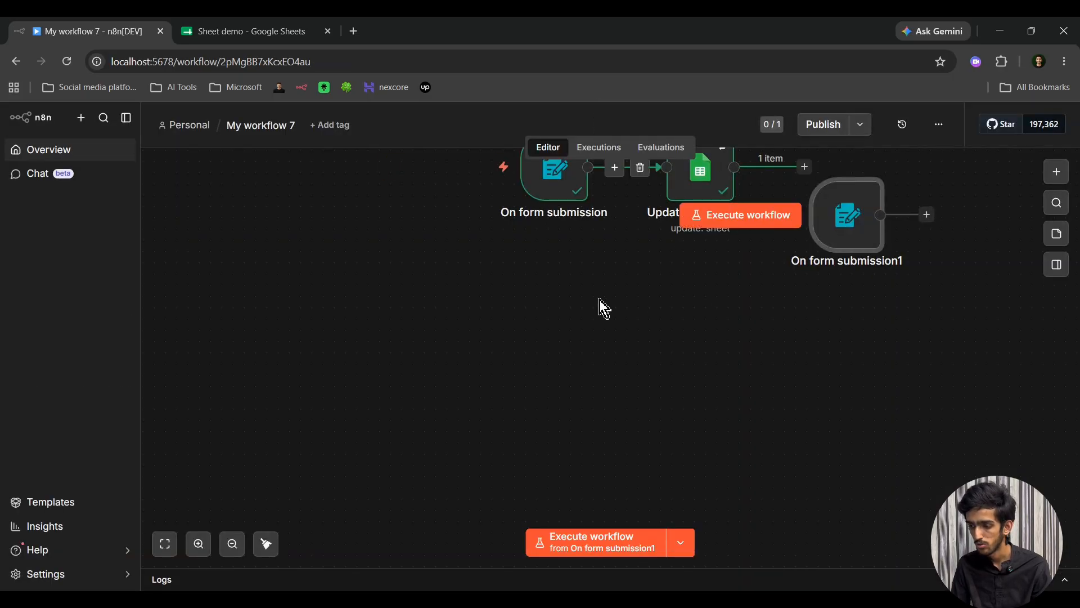
Step: Move the new form trigger below the update branch and connect a Google Sheets "Delete rows or columns from sheet" node to it
{"action": "left_click_drag", "start_coordinate": [813, 213], "coordinate": [589, 345]}
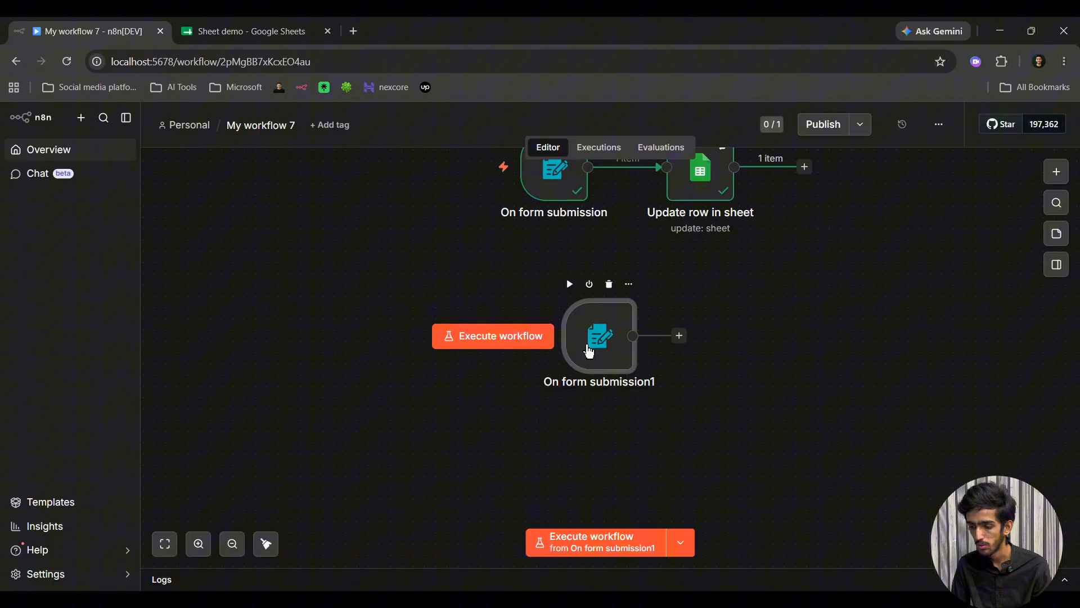
{"action": "left_click", "coordinate": [679, 335]}
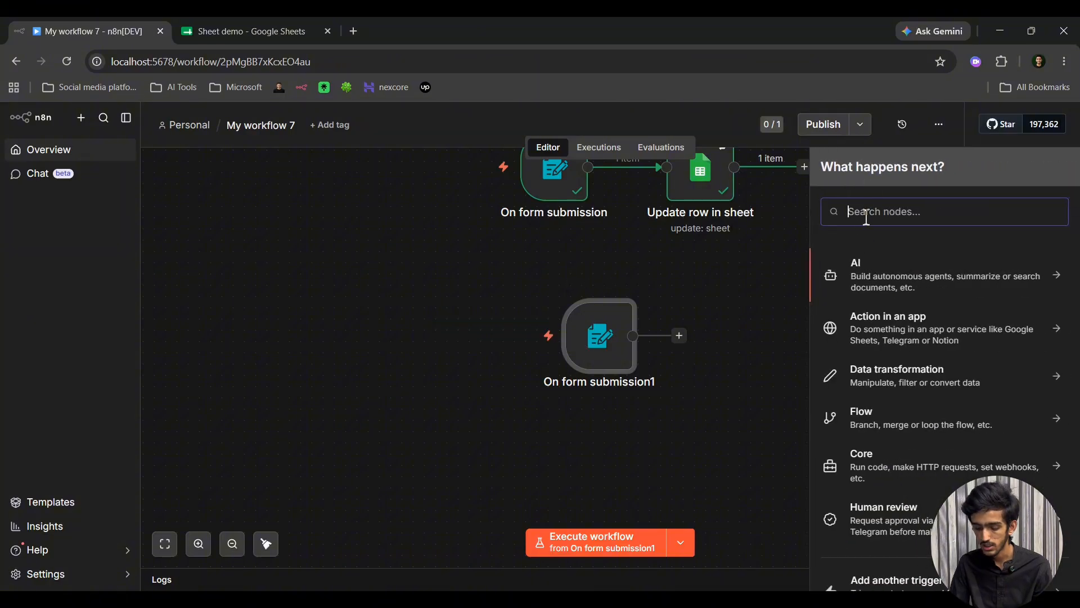
{"action": "type", "text": "goo"}
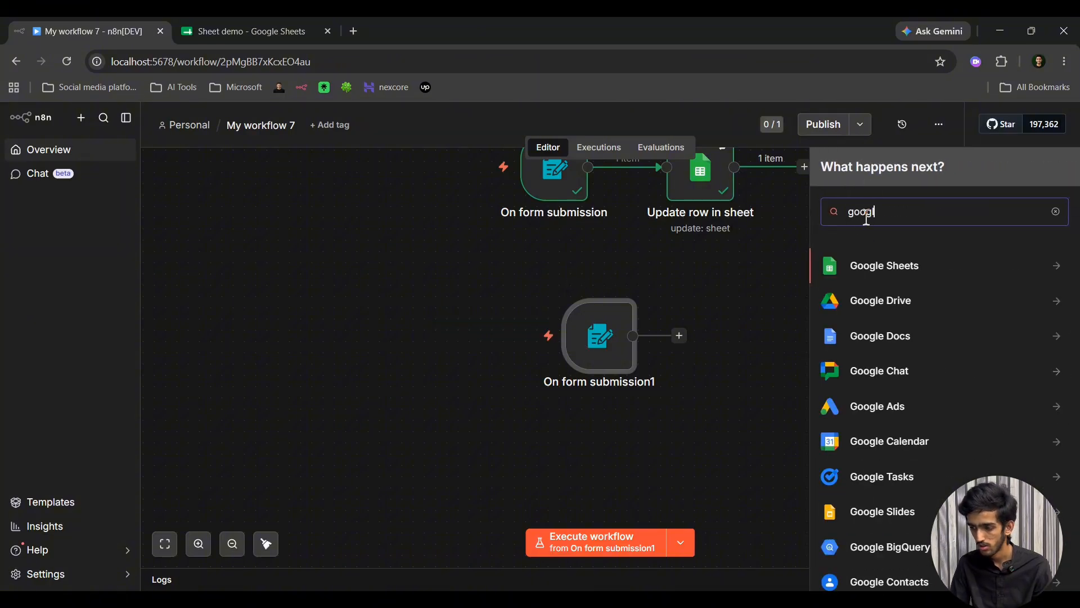
{"action": "type", "text": "gl"}
{"action": "left_click", "coordinate": [885, 265]}
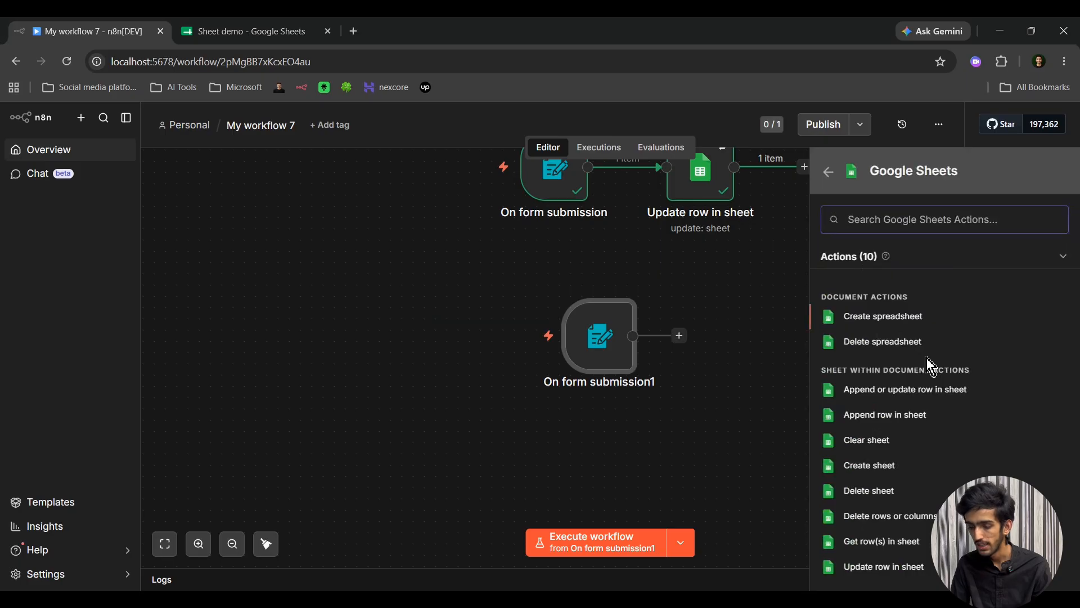
{"action": "scroll", "coordinate": [926, 356], "scroll_direction": "down", "scroll_amount": 1}
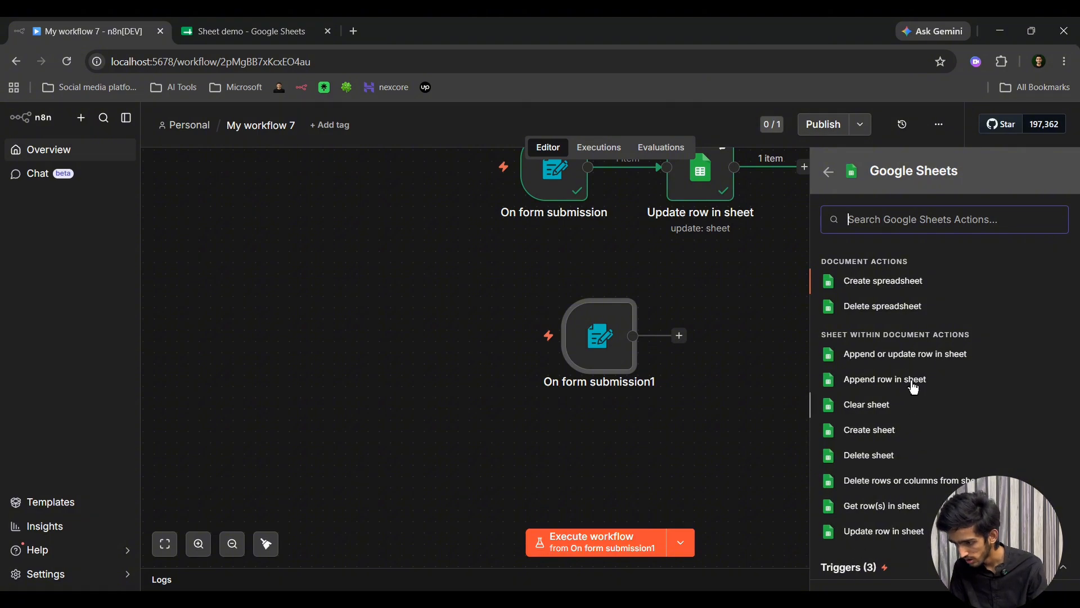
{"action": "left_click", "coordinate": [892, 483]}
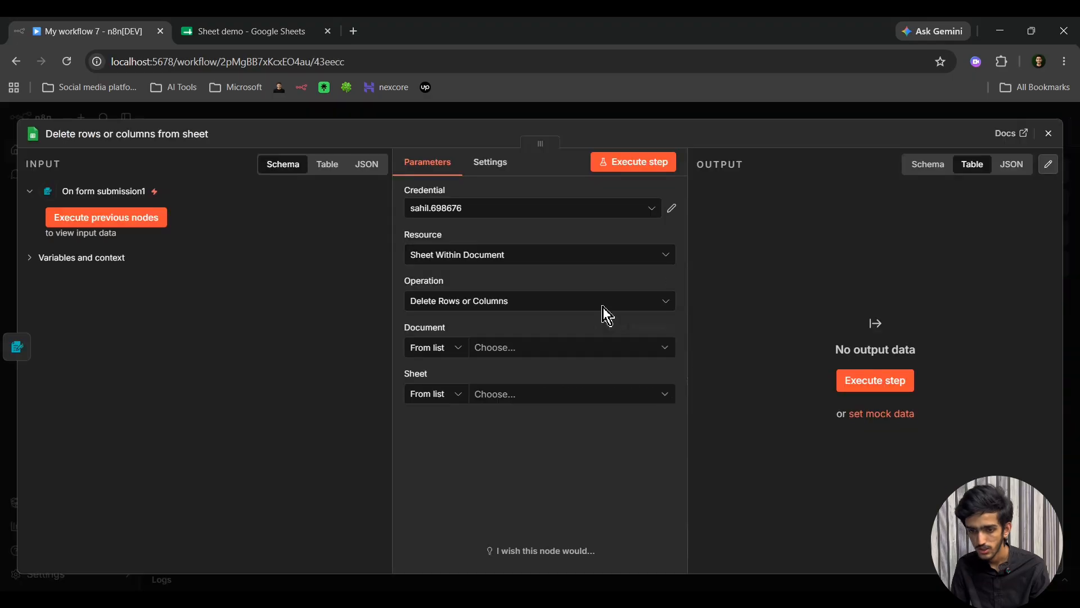
Step: Set the delete node's credential to Google Sheets account 2 and its document to Sheet demo, and close its settings
{"action": "left_click", "coordinate": [552, 215]}
{"action": "left_click", "coordinate": [528, 281]}
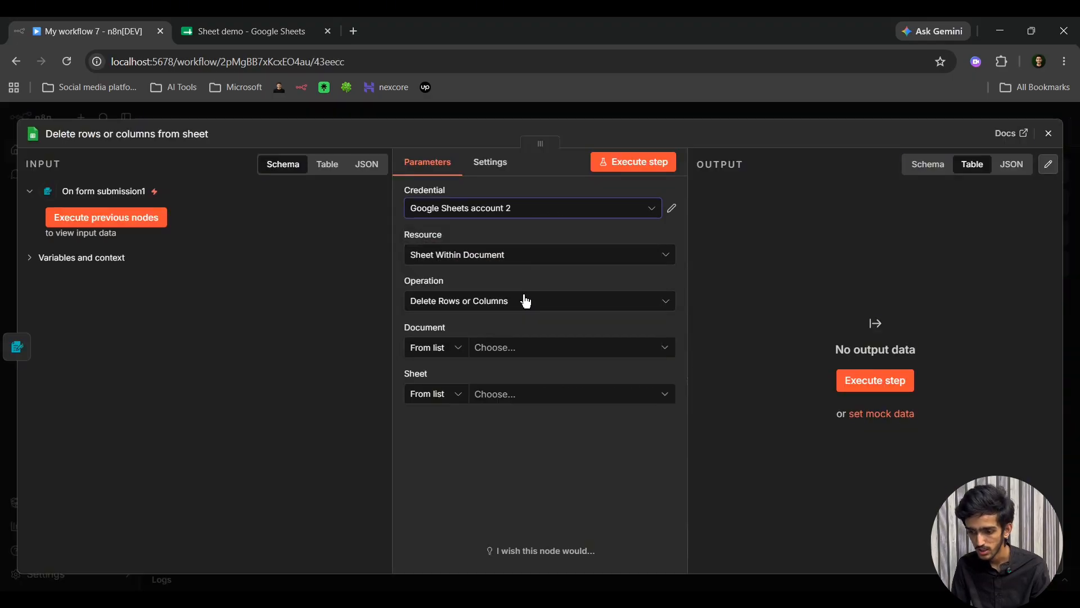
{"action": "left_click", "coordinate": [514, 348]}
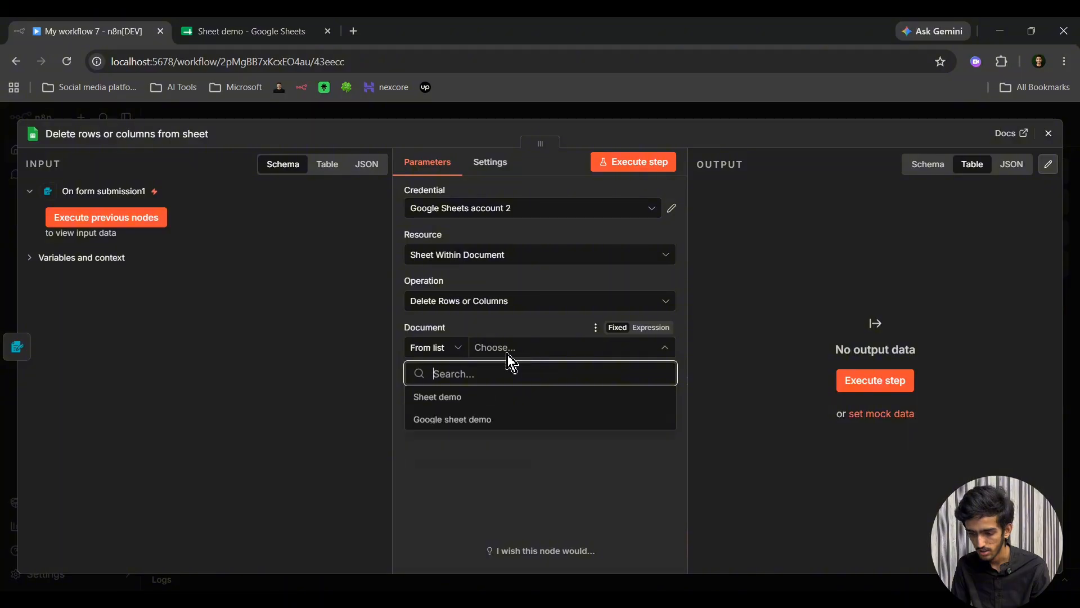
{"action": "left_click", "coordinate": [455, 403]}
{"action": "left_click", "coordinate": [502, 399]}
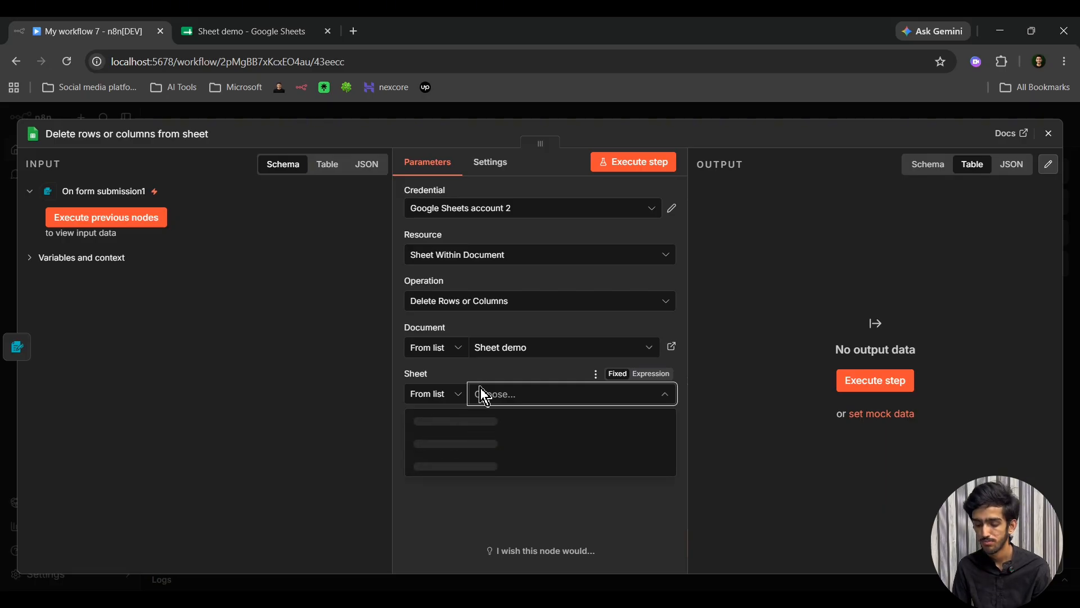
{"action": "left_click", "coordinate": [507, 372]}
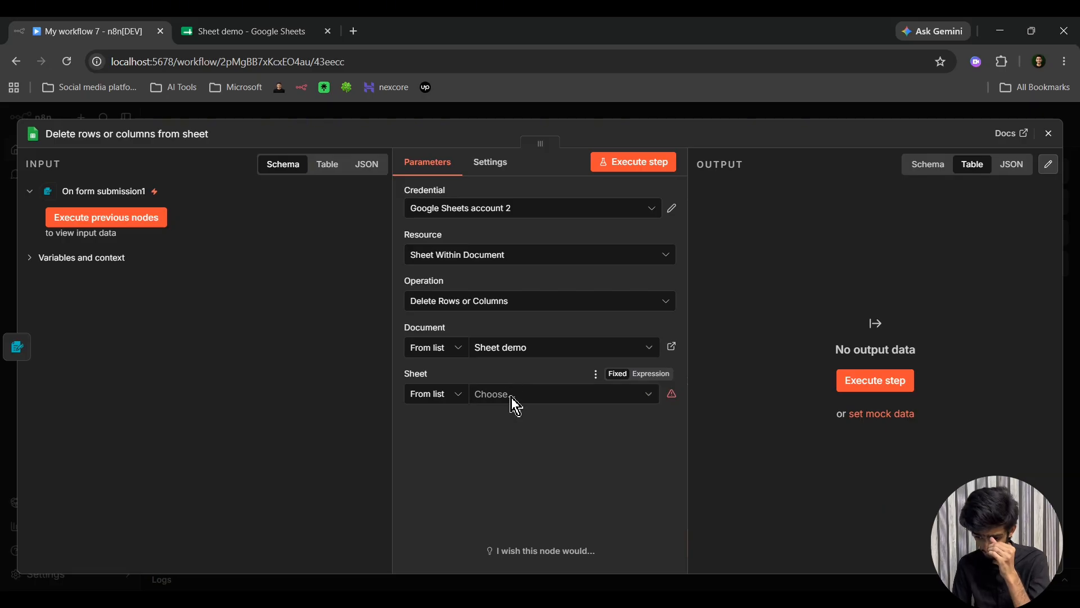
{"action": "left_click", "coordinate": [511, 397]}
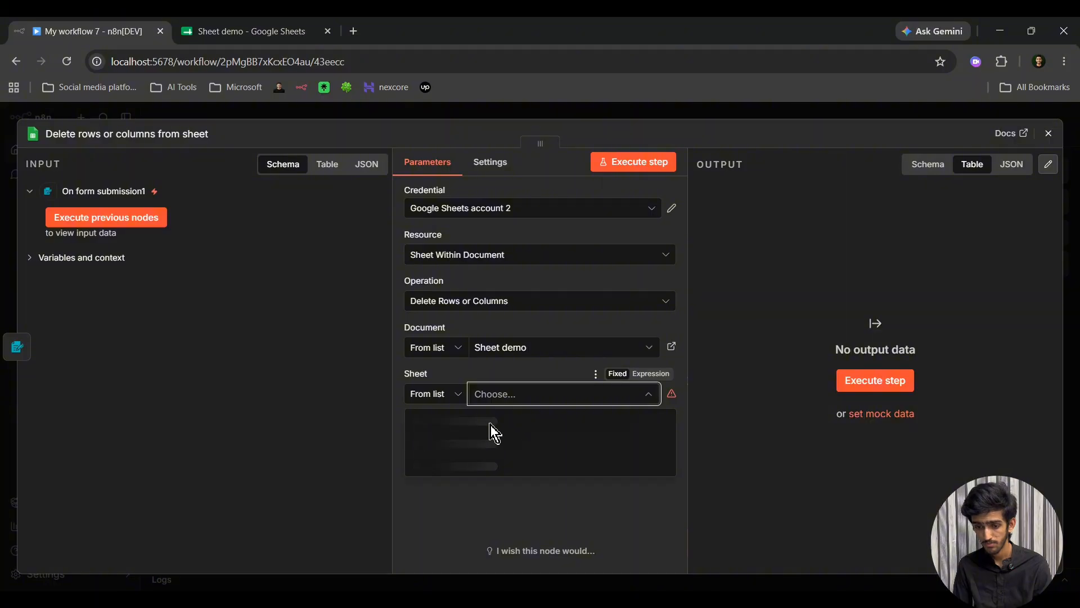
{"action": "left_click", "coordinate": [352, 114]}
{"action": "left_click", "coordinate": [353, 113]}
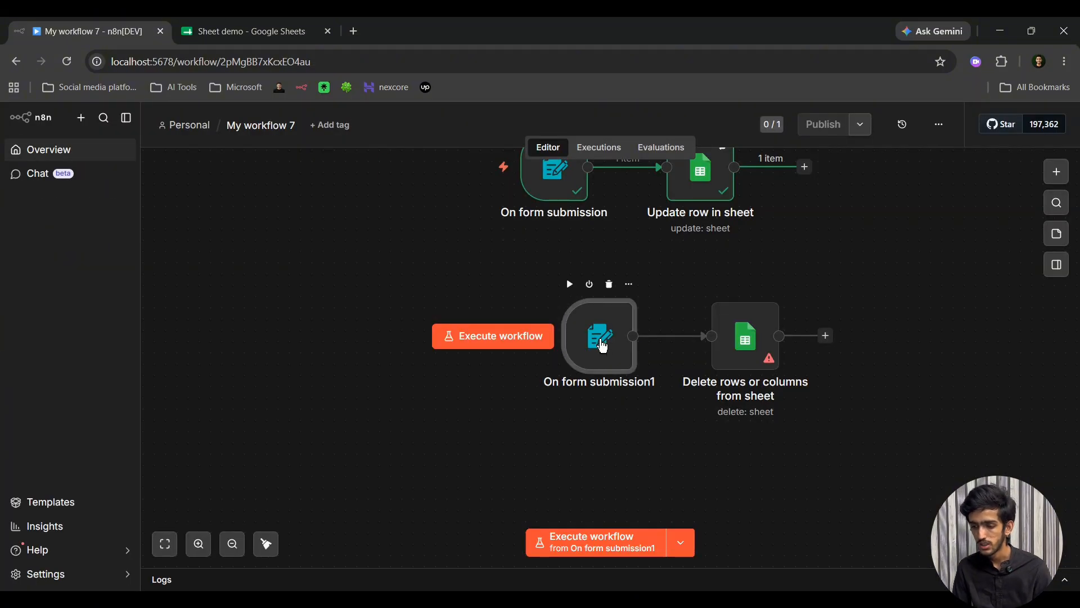
{"action": "double_click", "coordinate": [602, 346]}
{"action": "left_click", "coordinate": [617, 169]}
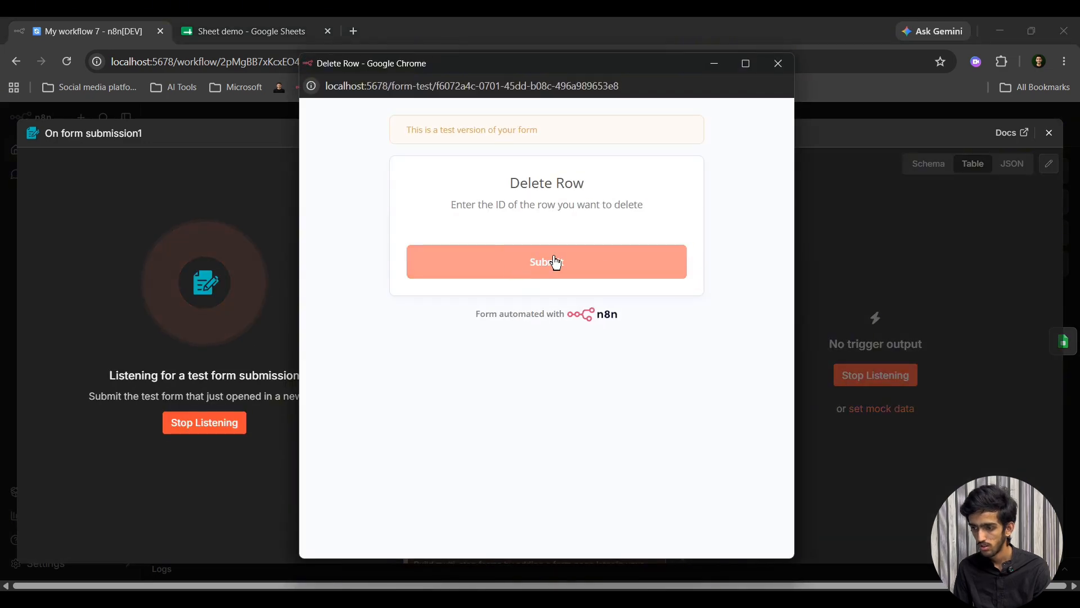
{"action": "left_click", "coordinate": [776, 64]}
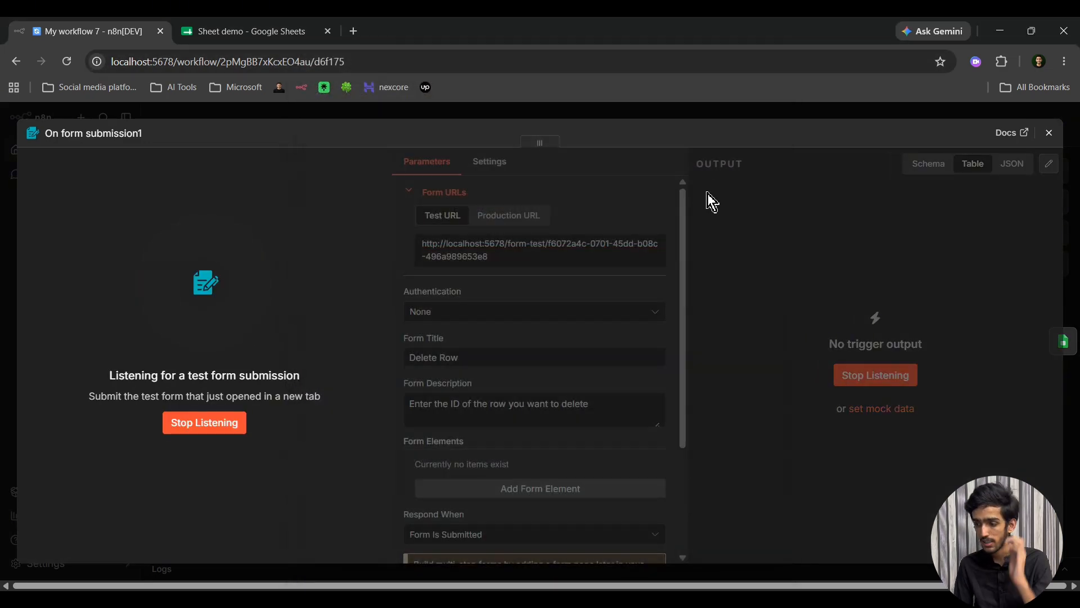
{"action": "left_click", "coordinate": [1047, 134]}
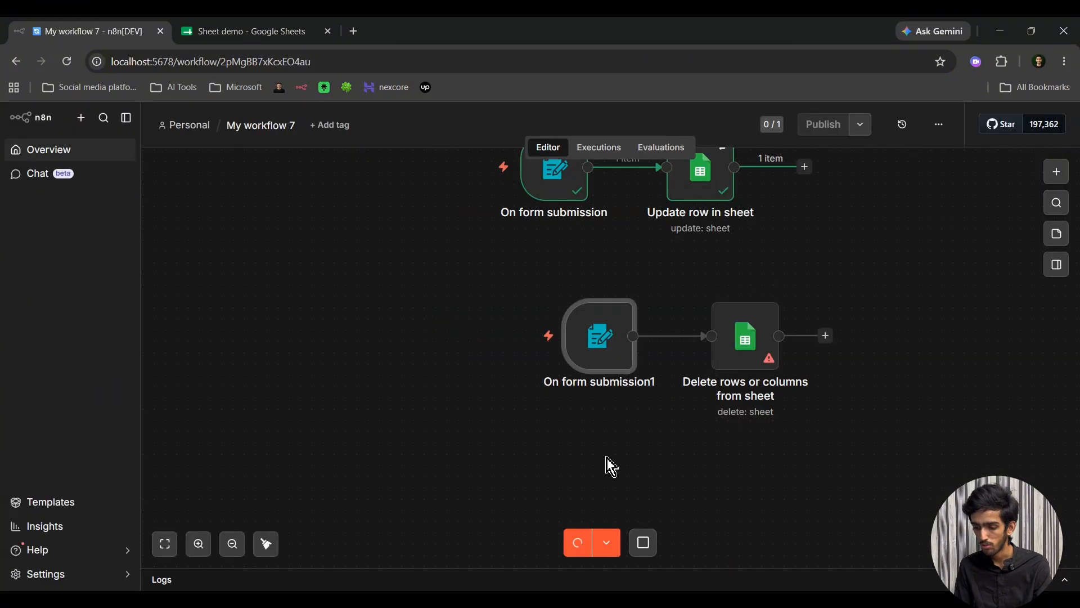
{"action": "left_click", "coordinate": [652, 545]}
Step: Add a form element labelled ID with element type Number to the Delete Row form and close the trigger's settings
{"action": "double_click", "coordinate": [608, 328]}
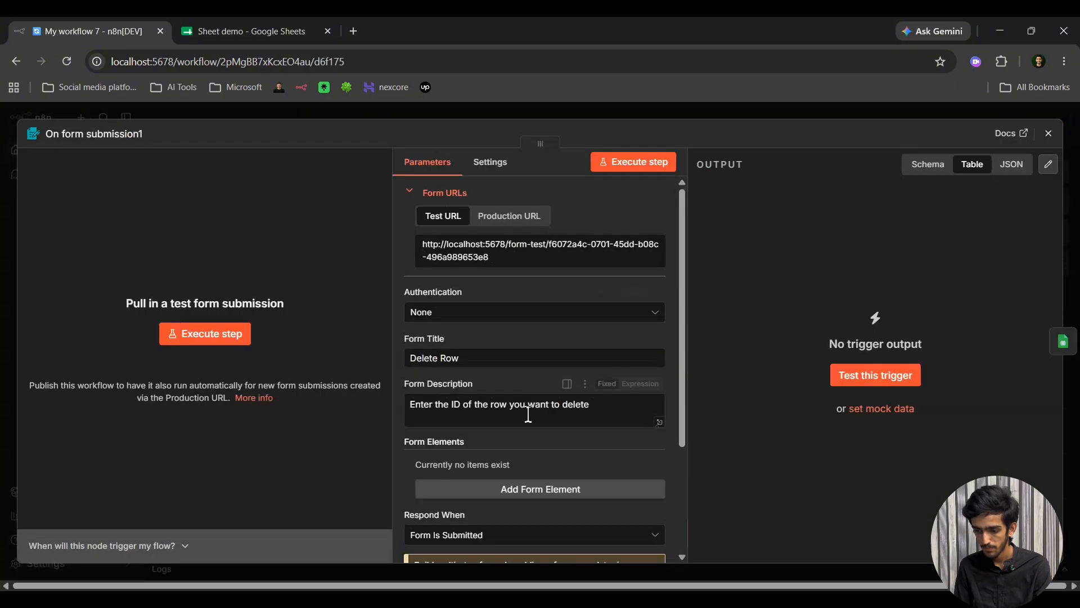
{"action": "scroll", "coordinate": [526, 414], "scroll_direction": "down", "scroll_amount": 5}
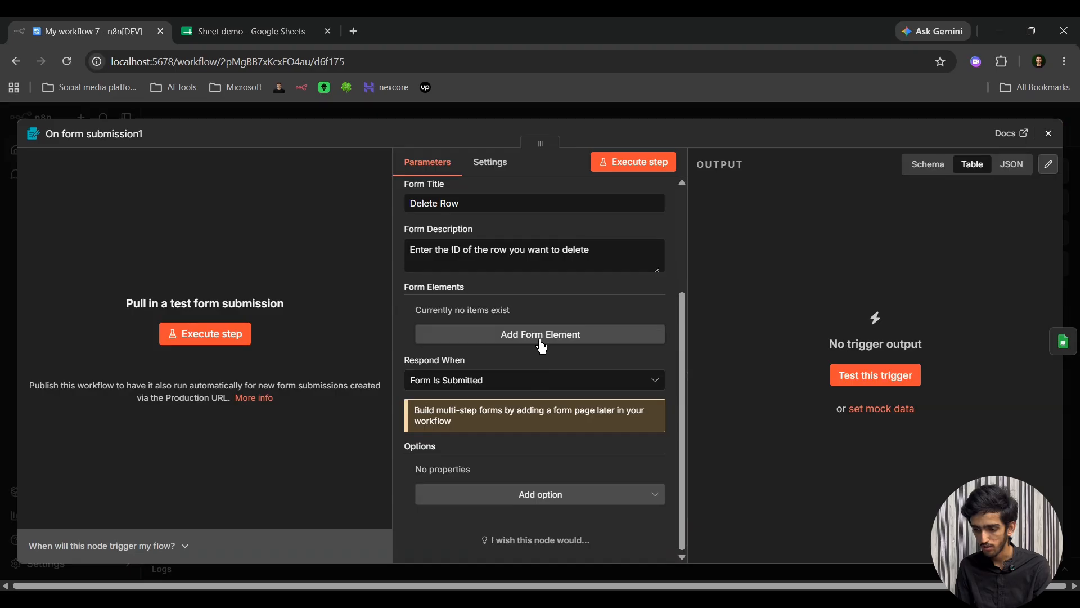
{"action": "left_click", "coordinate": [540, 336]}
{"action": "left_click", "coordinate": [501, 317]}
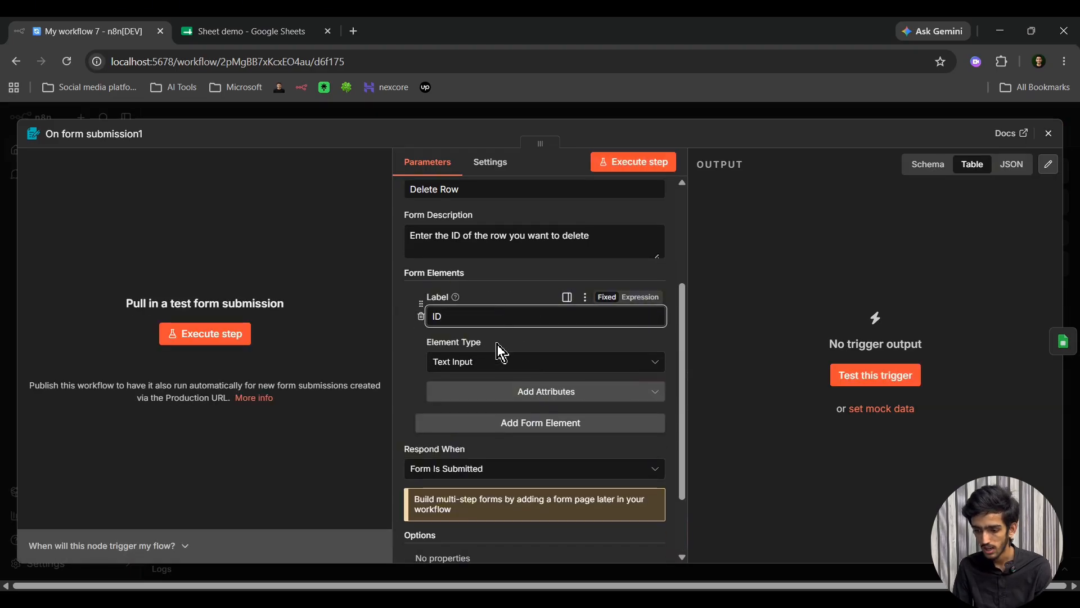
{"action": "left_click", "coordinate": [498, 362]}
{"action": "scroll", "coordinate": [495, 433], "scroll_direction": "down", "scroll_amount": 2}
{"action": "left_click", "coordinate": [482, 489]}
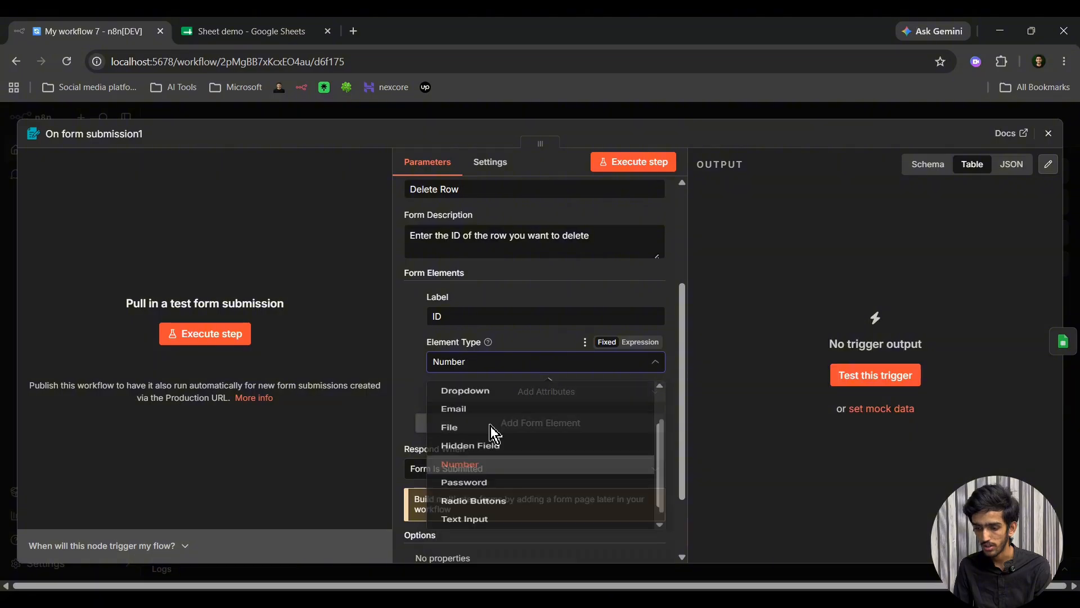
{"action": "left_click", "coordinate": [571, 118]}
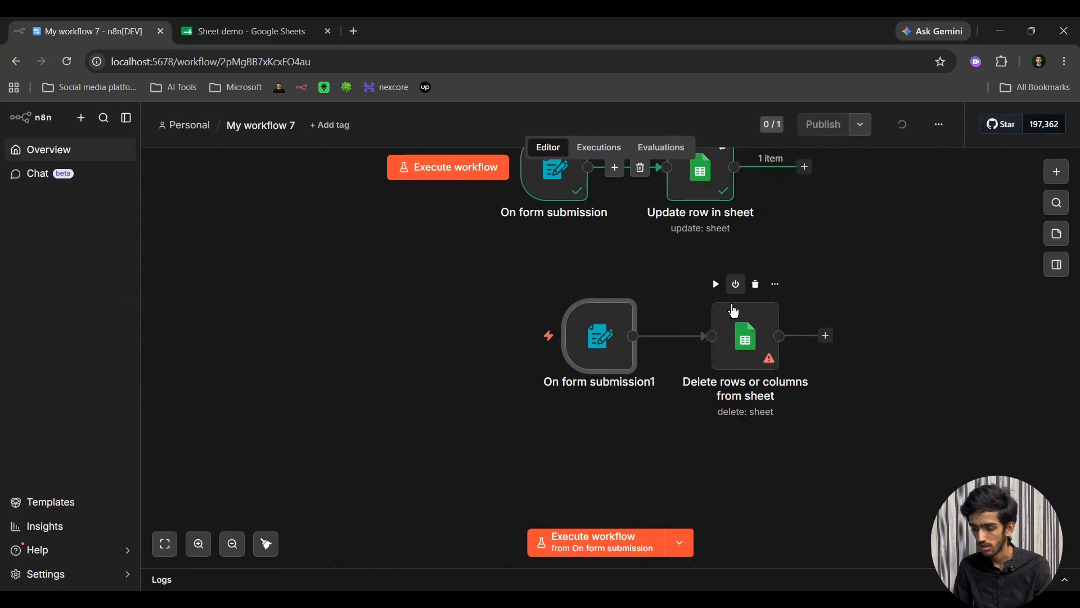
Step: Reopen the delete node and choose Sheet1 as the sheet to delete rows from
{"action": "left_click", "coordinate": [742, 338]}
{"action": "double_click", "coordinate": [741, 338]}
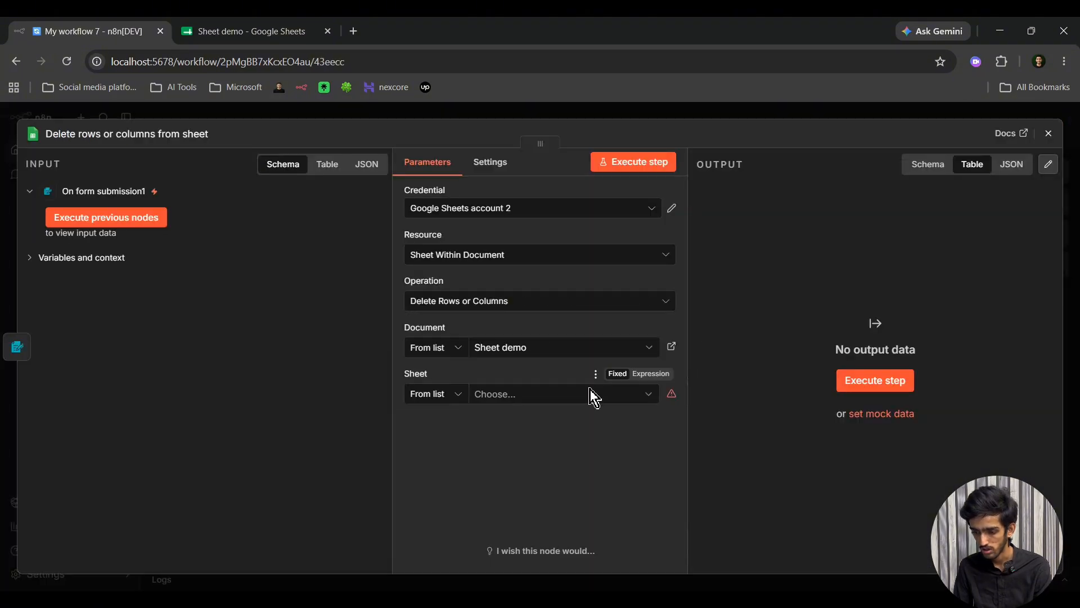
{"action": "left_click", "coordinate": [582, 393]}
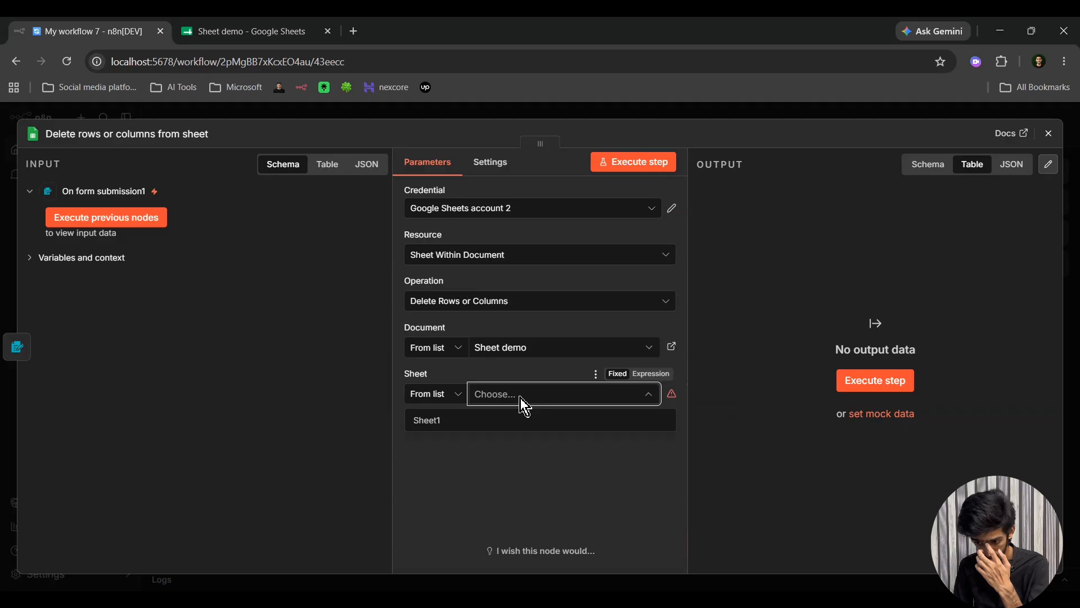
{"action": "left_click", "coordinate": [509, 428]}
{"action": "scroll", "coordinate": [481, 425], "scroll_direction": "down", "scroll_amount": 1}
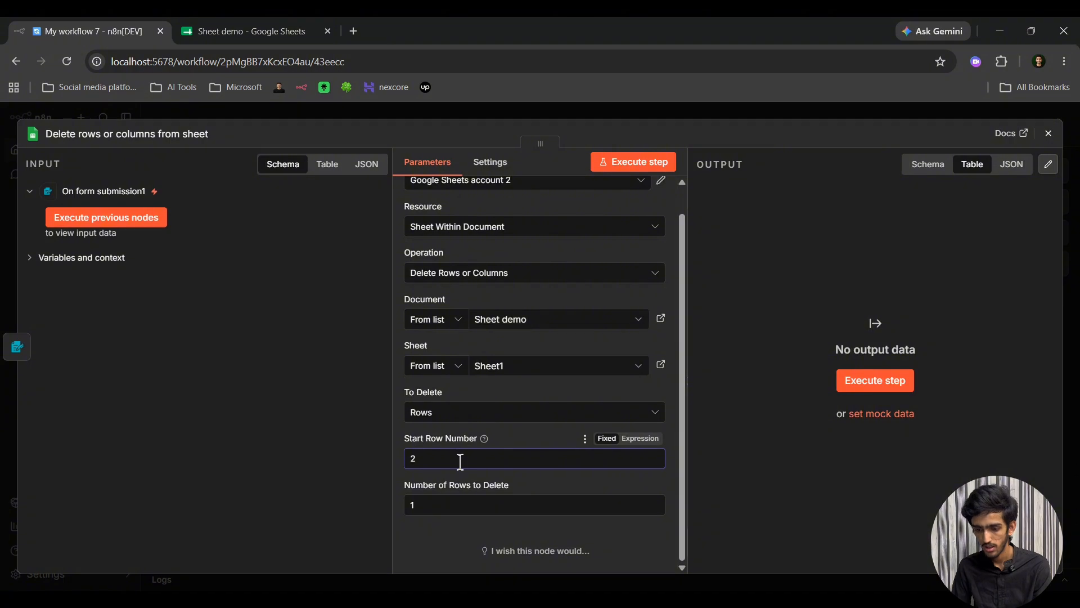
Step: Execute the previous nodes, submit the Delete Row test form with ID 2, and close the form and the node's settings
{"action": "left_click", "coordinate": [143, 216]}
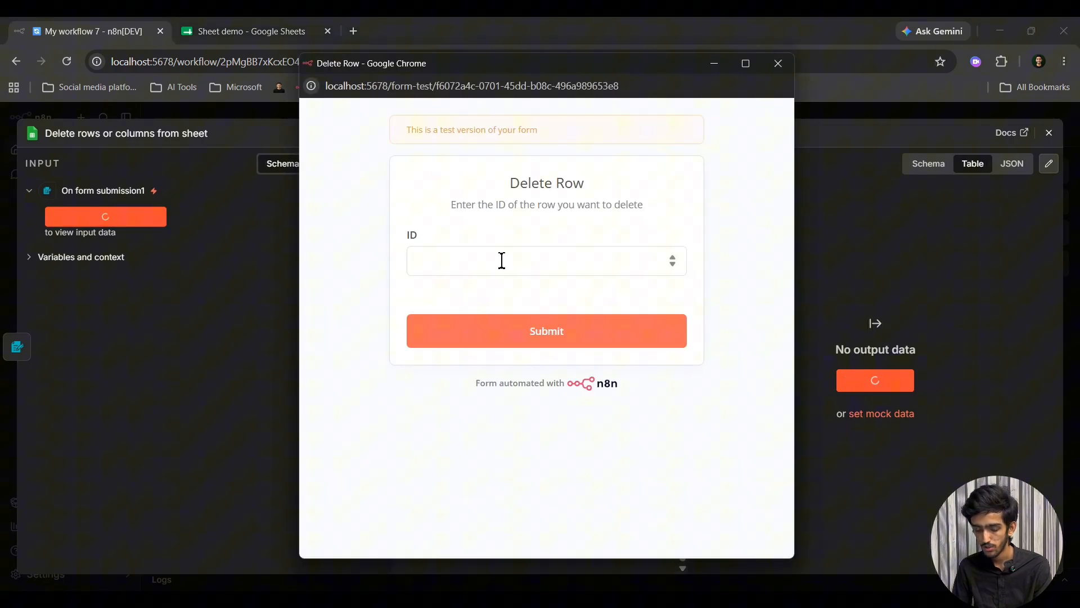
{"action": "left_click", "coordinate": [502, 261]}
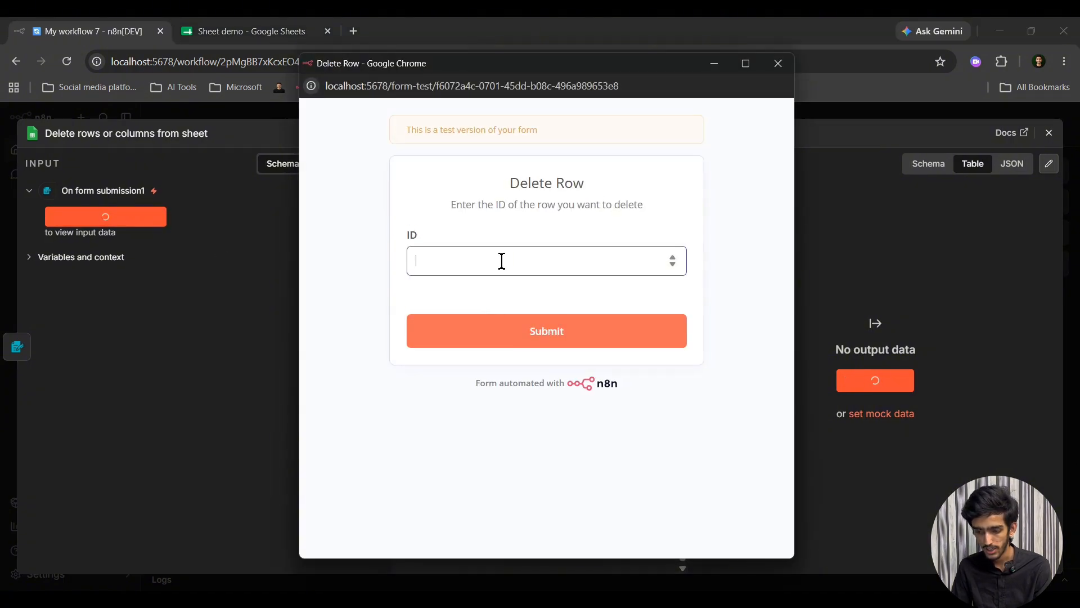
{"action": "left_click", "coordinate": [513, 333]}
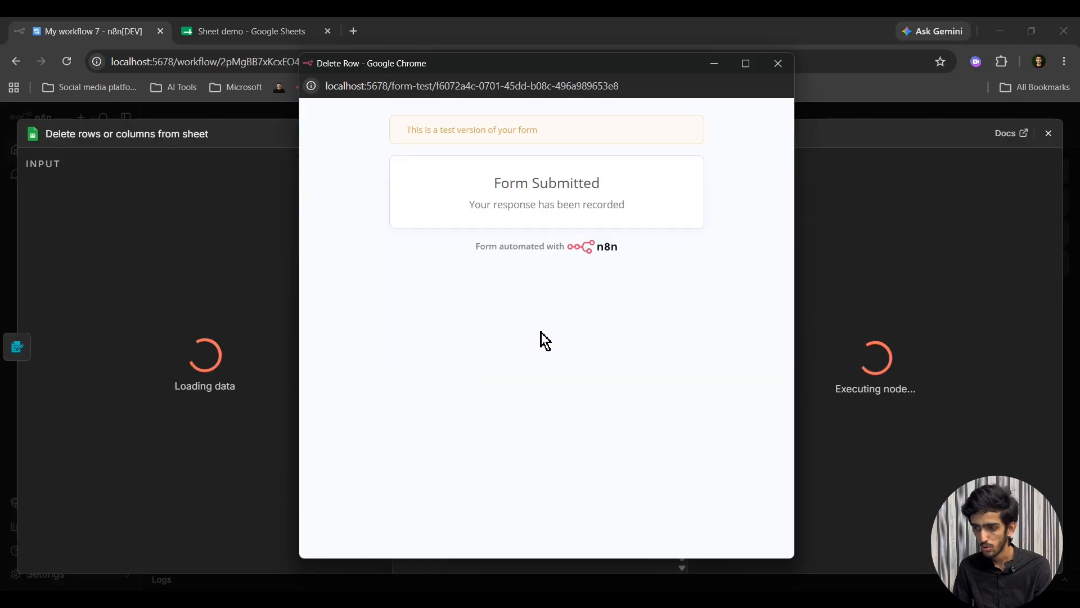
{"action": "left_click", "coordinate": [781, 64]}
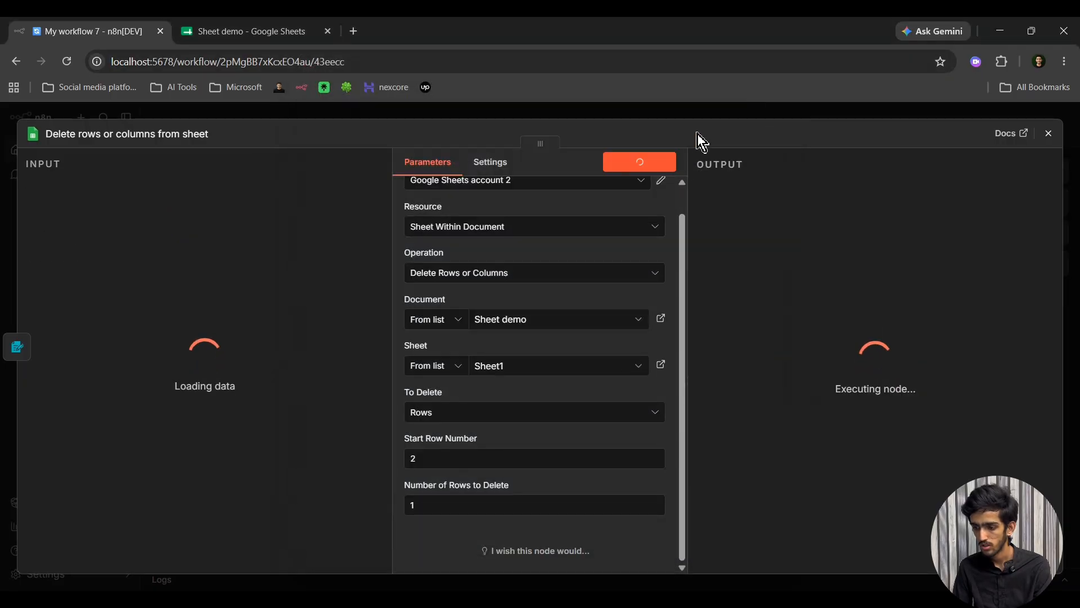
{"action": "left_click", "coordinate": [710, 110]}
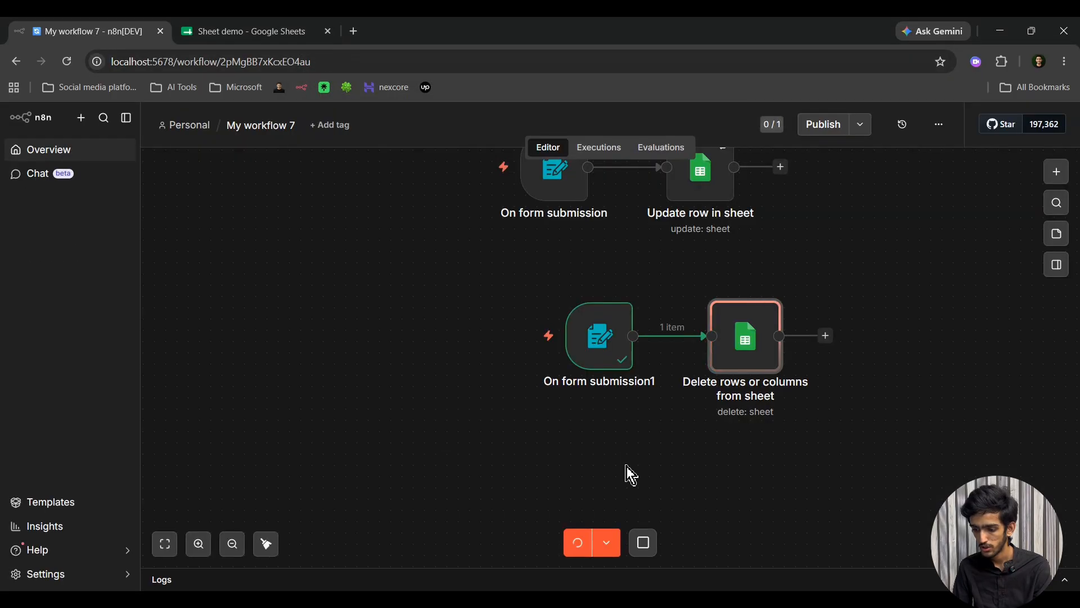
Step: Map the form's ID to the delete node's Start Row Number as {{ $json.ID }}
{"action": "double_click", "coordinate": [752, 347]}
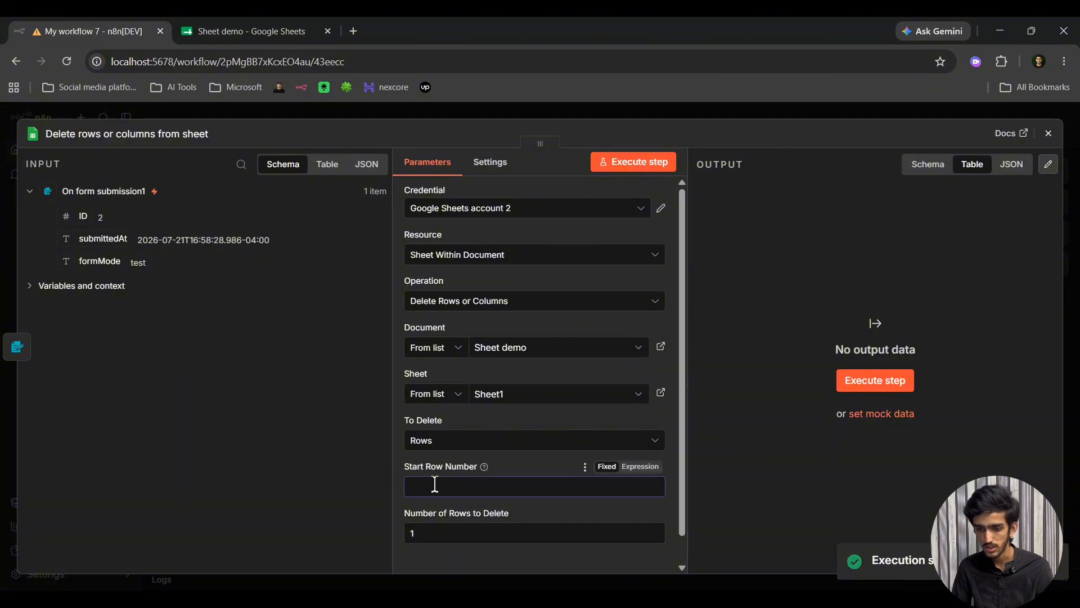
{"action": "left_click_drag", "start_coordinate": [79, 213], "coordinate": [433, 486]}
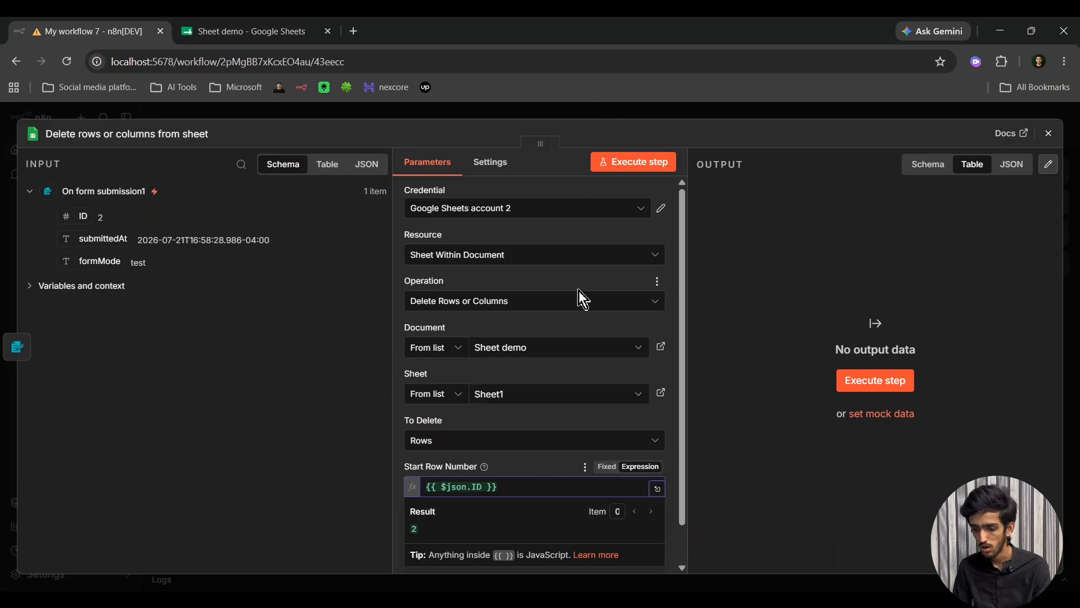
{"action": "left_click", "coordinate": [542, 470]}
{"action": "scroll", "coordinate": [542, 468], "scroll_direction": "down", "scroll_amount": 1}
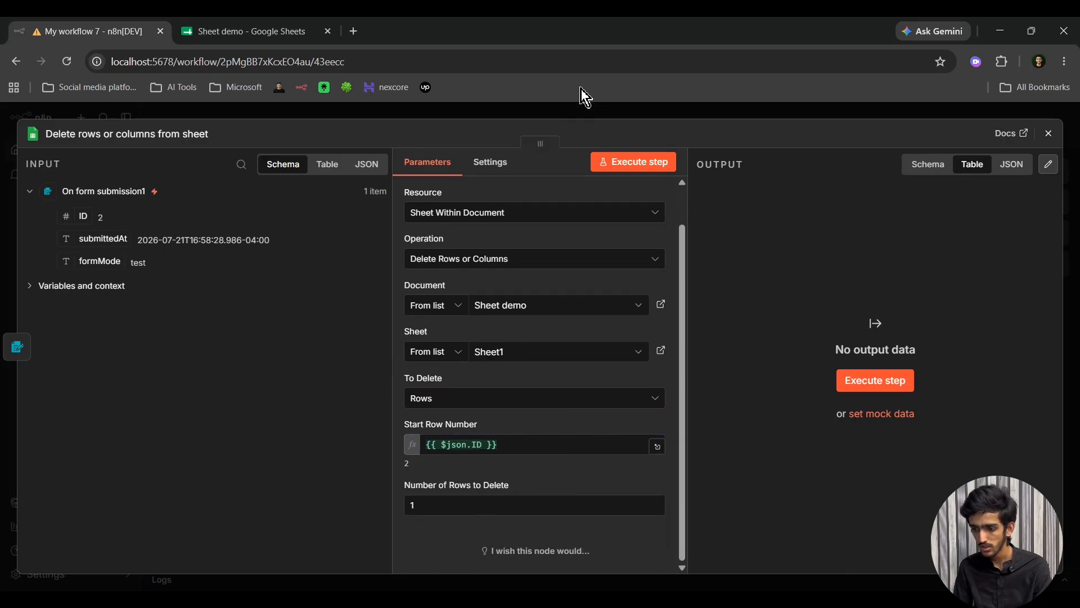
Step: Execute the delete node, check Sheet1 of the Sheet demo spreadsheet in Google Sheets, and return to n8n to close the node's settings
{"action": "left_click", "coordinate": [614, 163]}
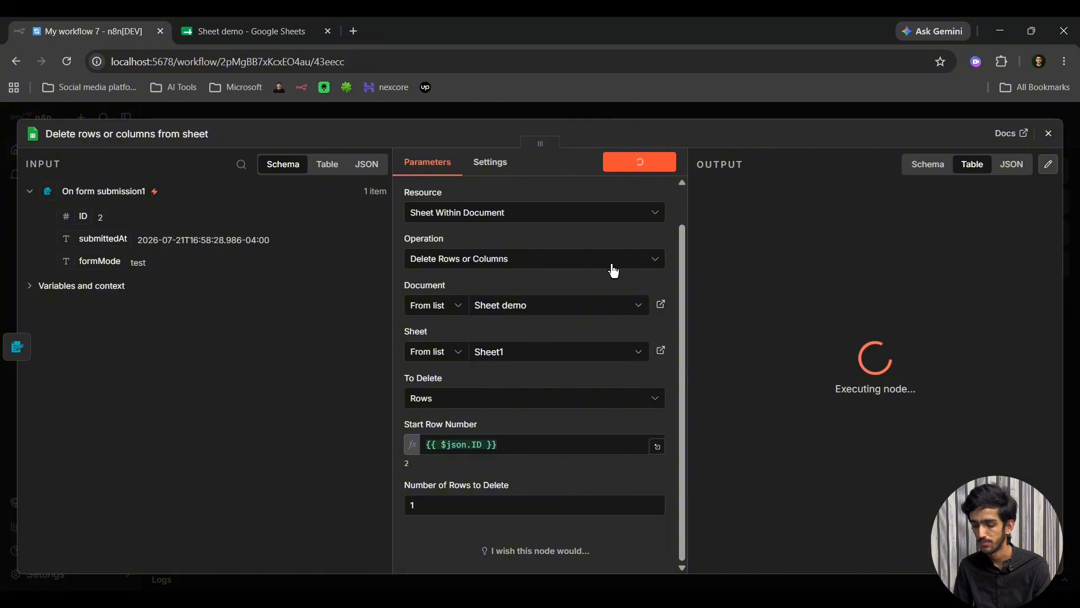
{"action": "scroll", "coordinate": [613, 374], "scroll_direction": "up", "scroll_amount": 1}
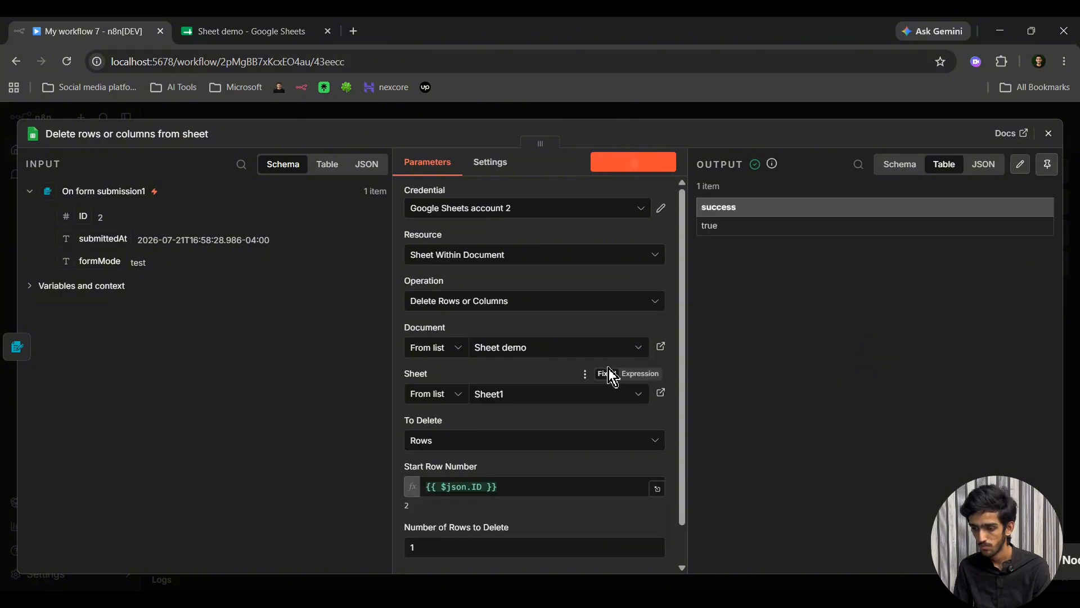
{"action": "left_click", "coordinate": [230, 32]}
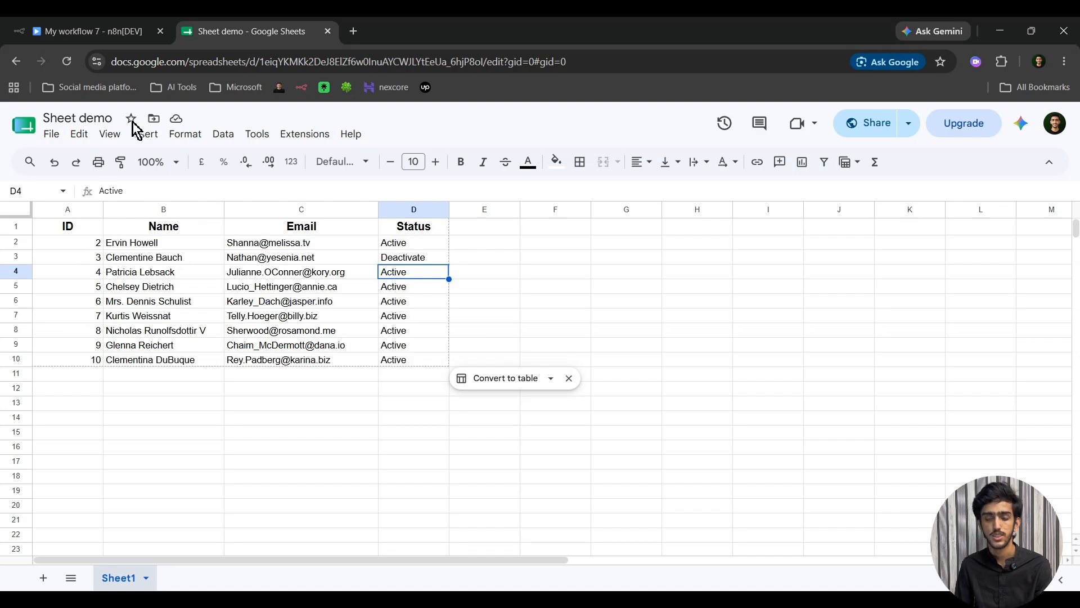
{"action": "left_click", "coordinate": [88, 31]}
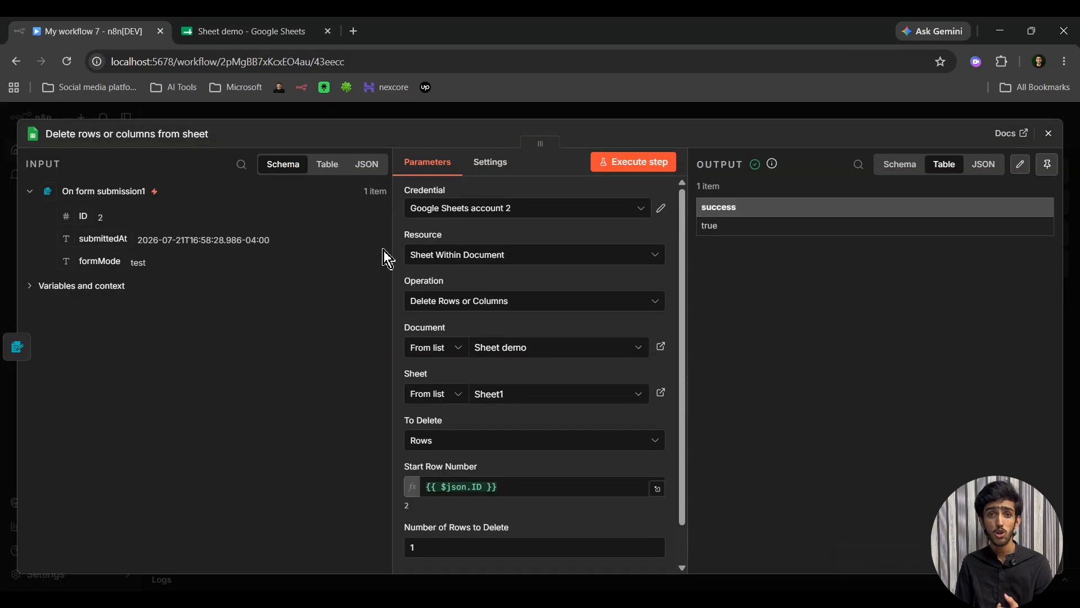
{"action": "left_click", "coordinate": [528, 115]}
{"action": "scroll", "coordinate": [562, 299], "scroll_direction": "up", "scroll_amount": 4}
{"action": "mouse_move", "coordinate": [564, 299]}
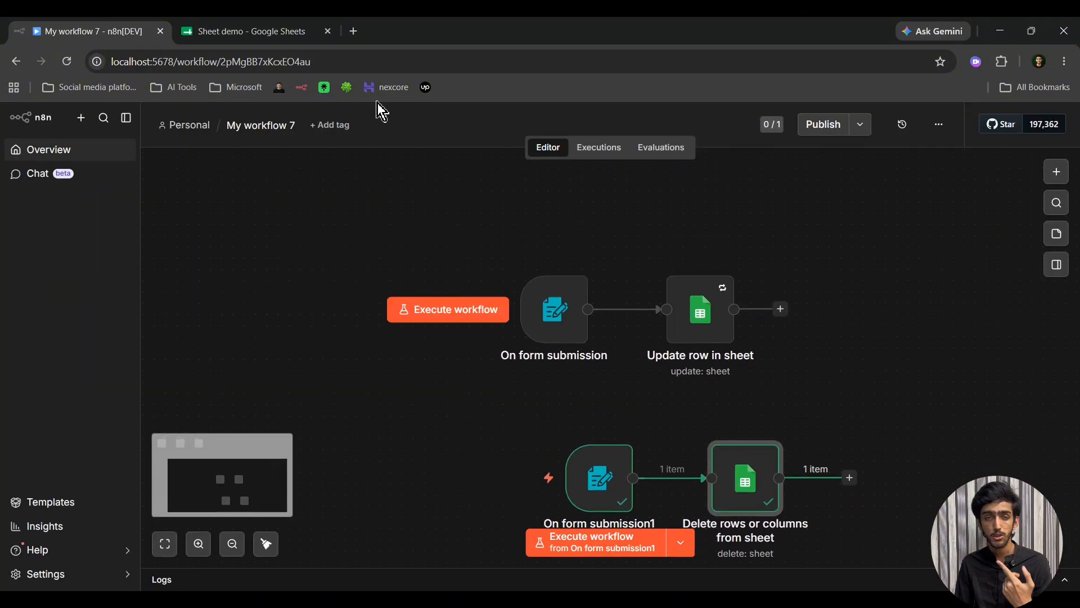
{"action": "scroll", "coordinate": [554, 350], "scroll_direction": "up", "scroll_amount": 1}
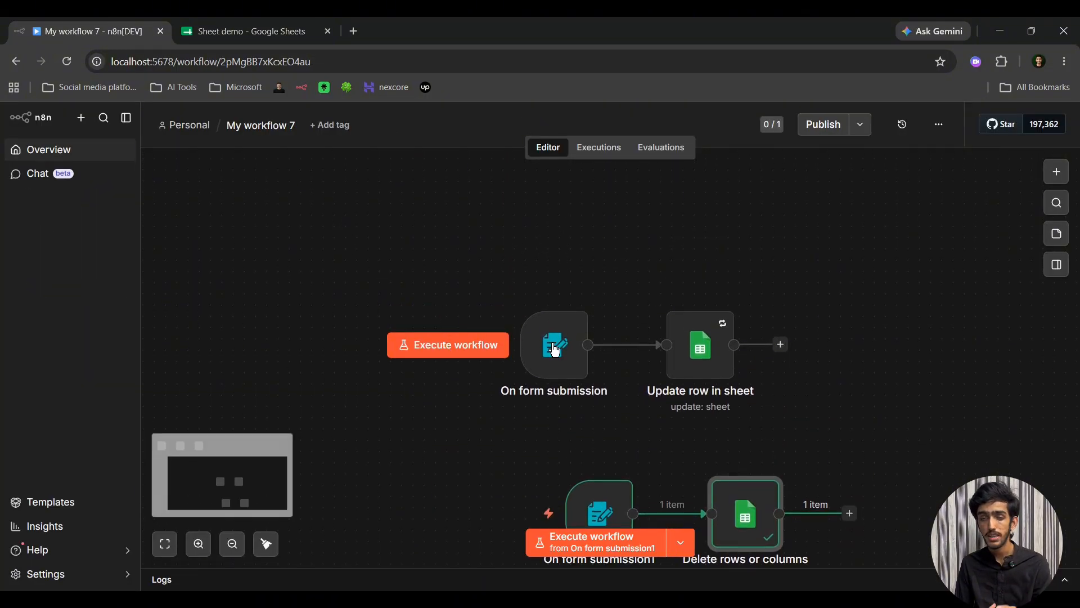
{"action": "scroll", "coordinate": [724, 457], "scroll_direction": "down", "scroll_amount": 2}
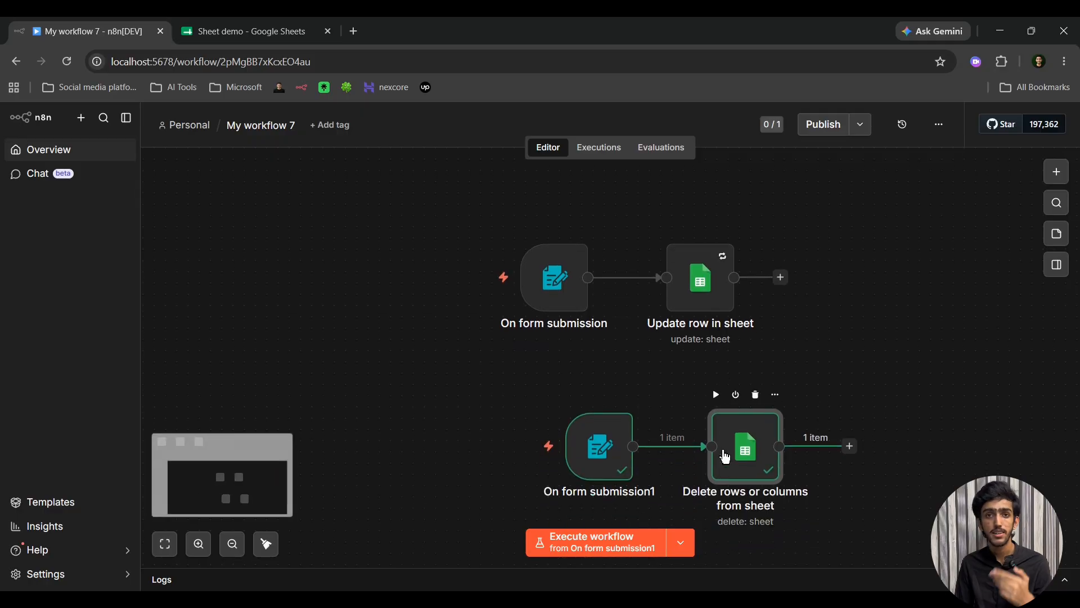